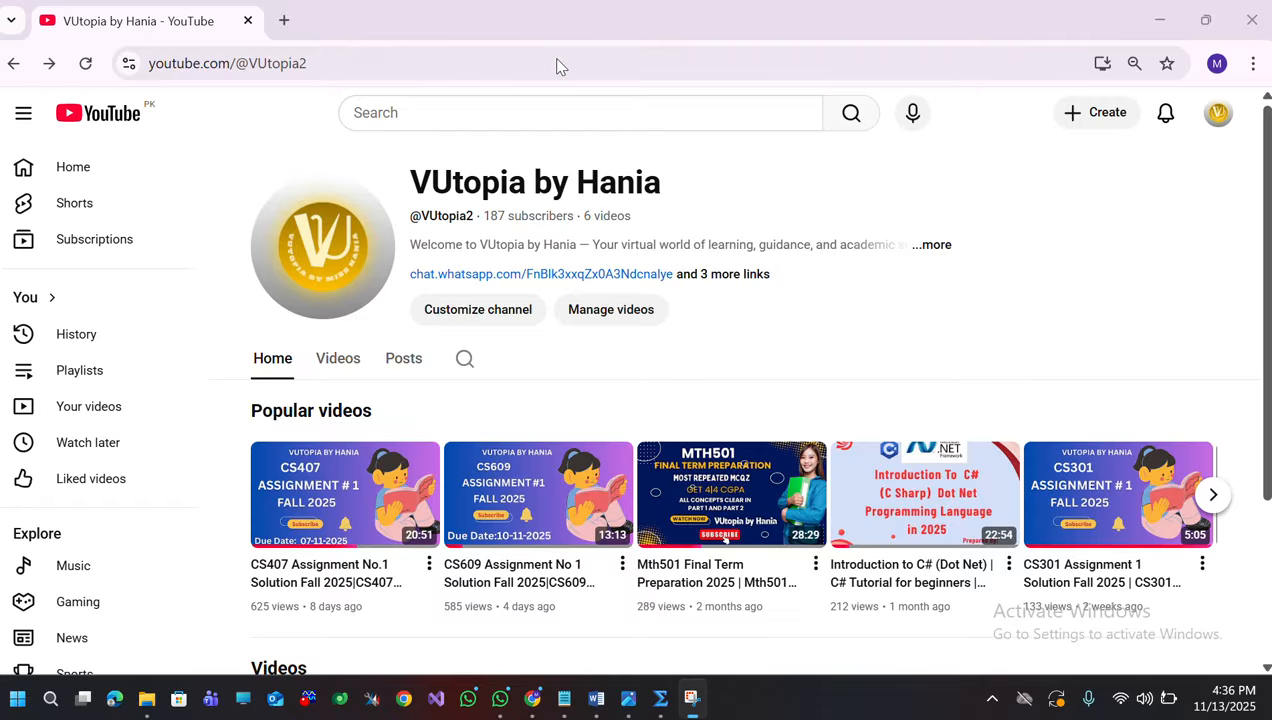
# Step: Review the Notepad outline of MathType topics: downloading, using it on a personal computer, and using it during a paper
pyautogui.moveTo(566, 705)
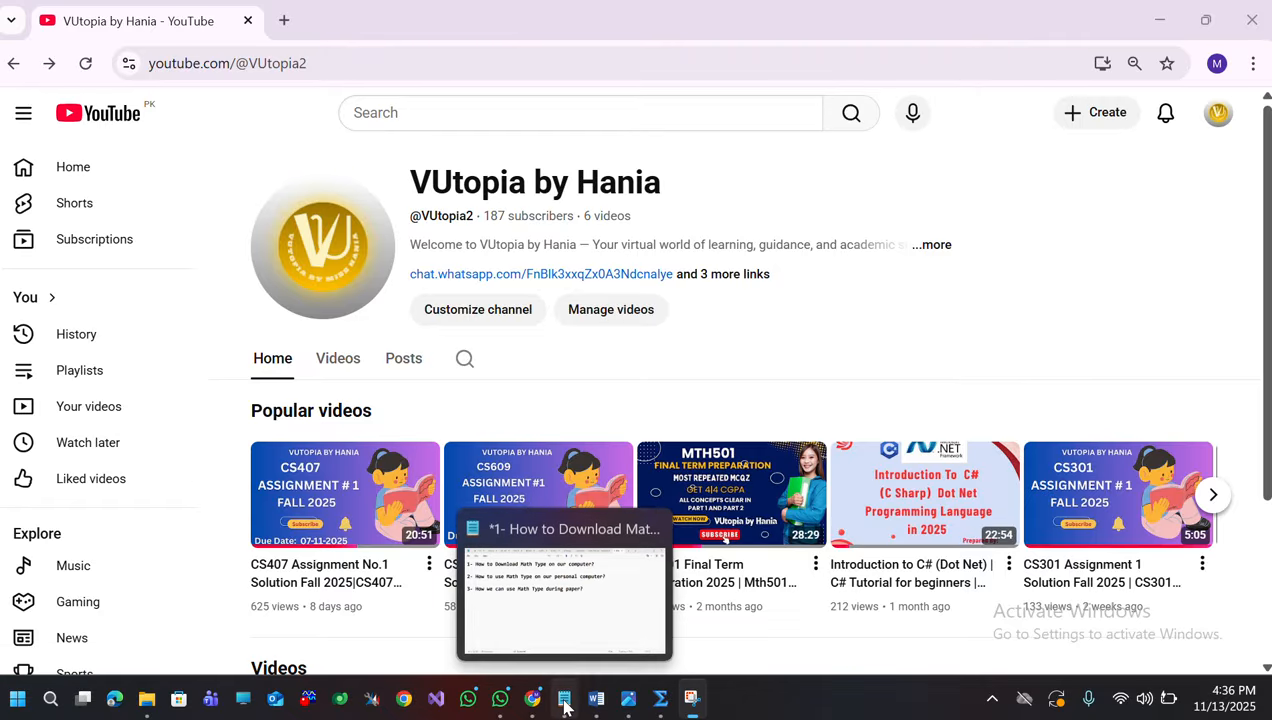
pyautogui.click(574, 594)
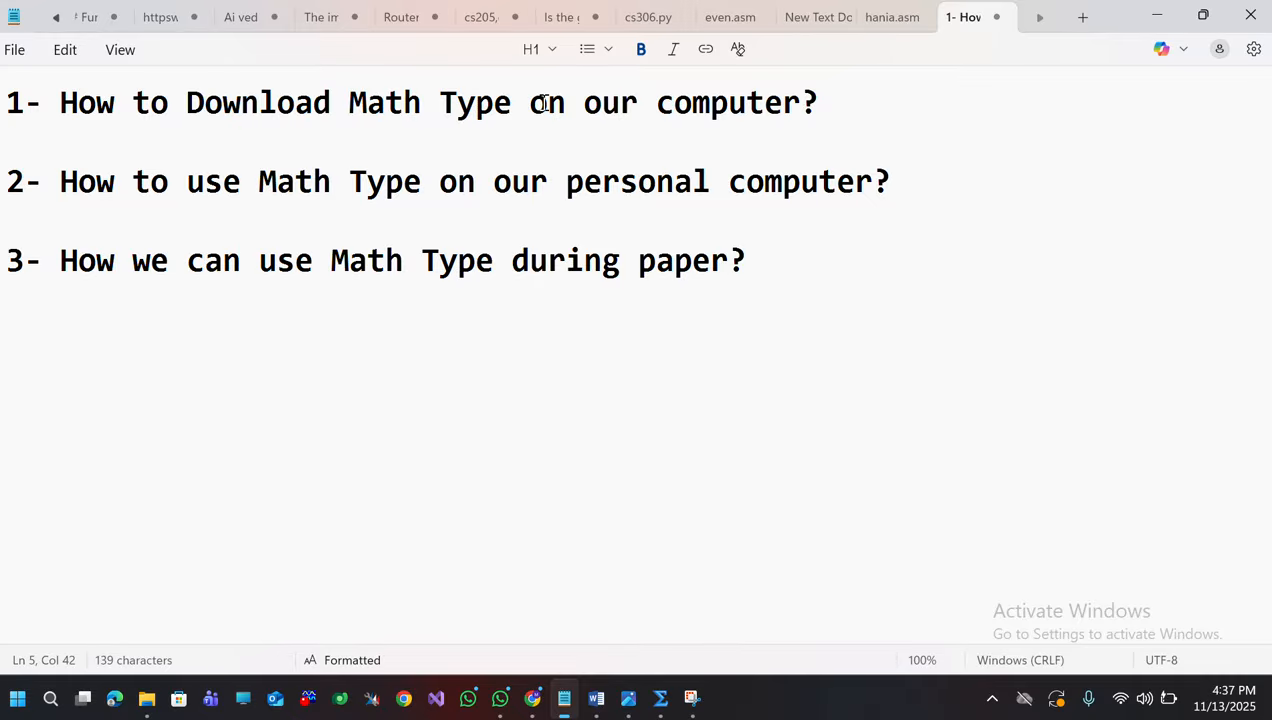
pyautogui.click(1174, 16)
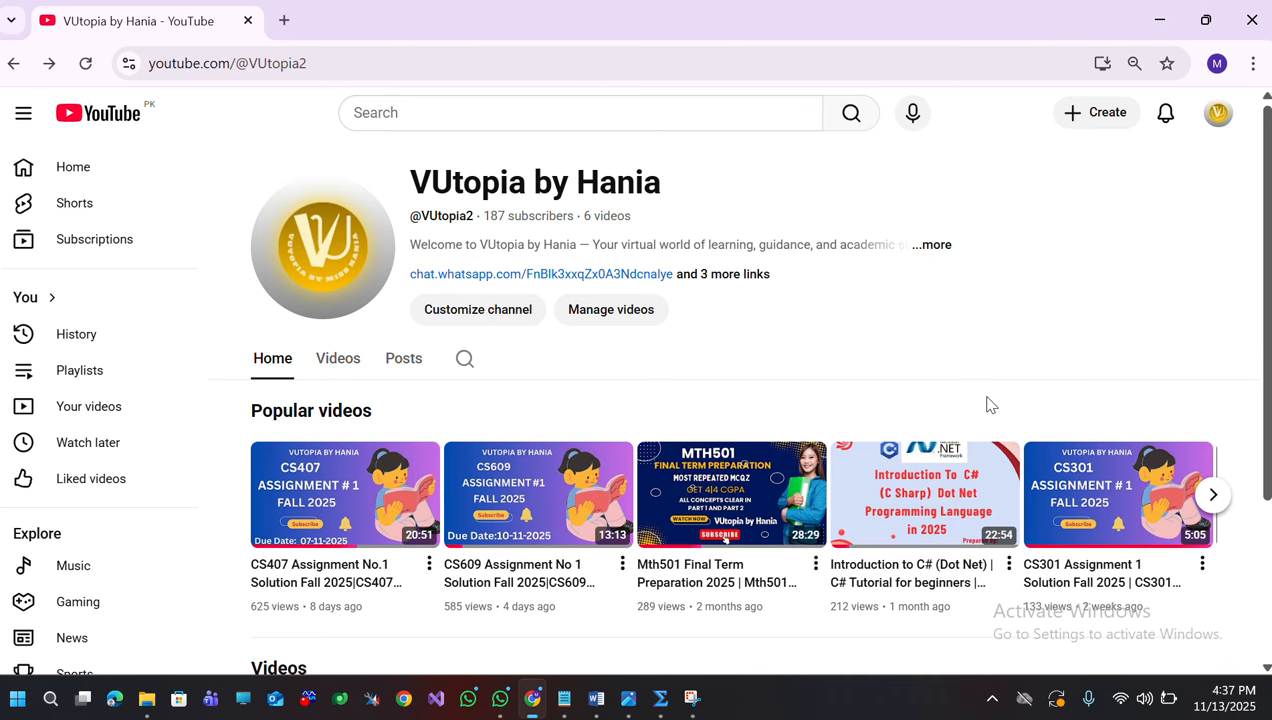
# Step: Switch to File Explorer and extract the "Math Type 6.9 full + keys-1" archive into the current folder with WinRAR
pyautogui.moveTo(147, 694)
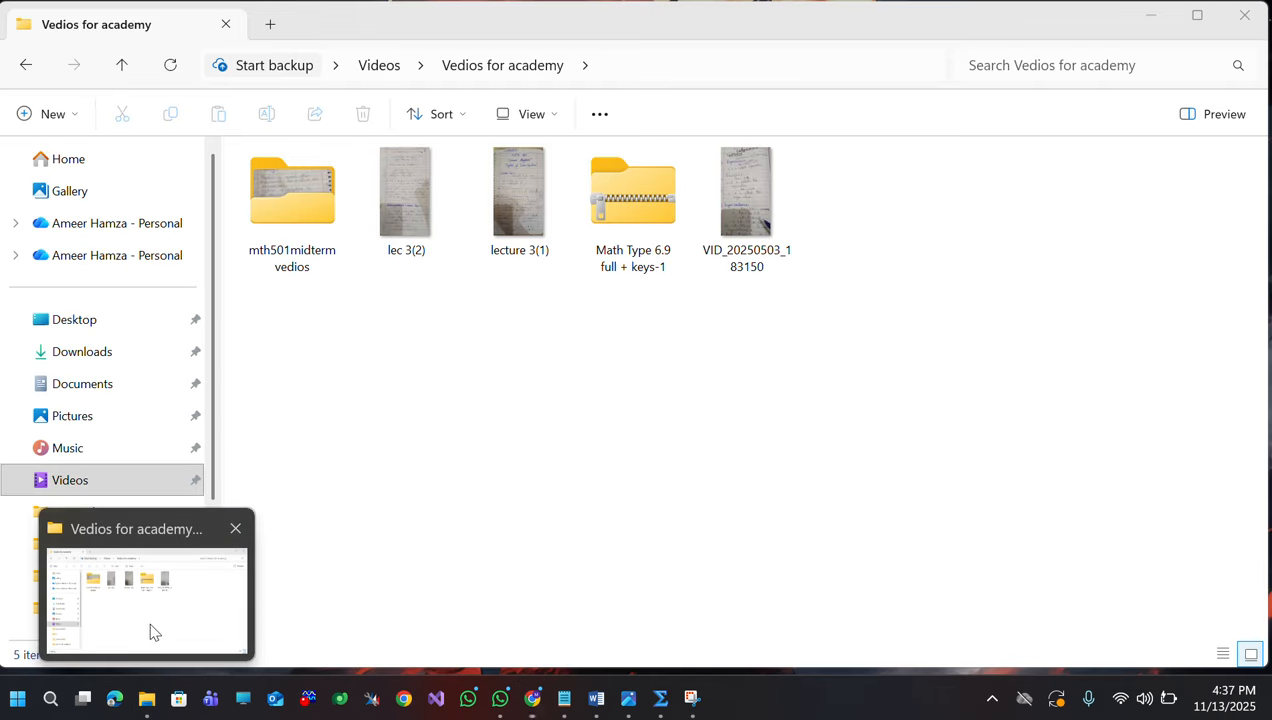
pyautogui.click(150, 634)
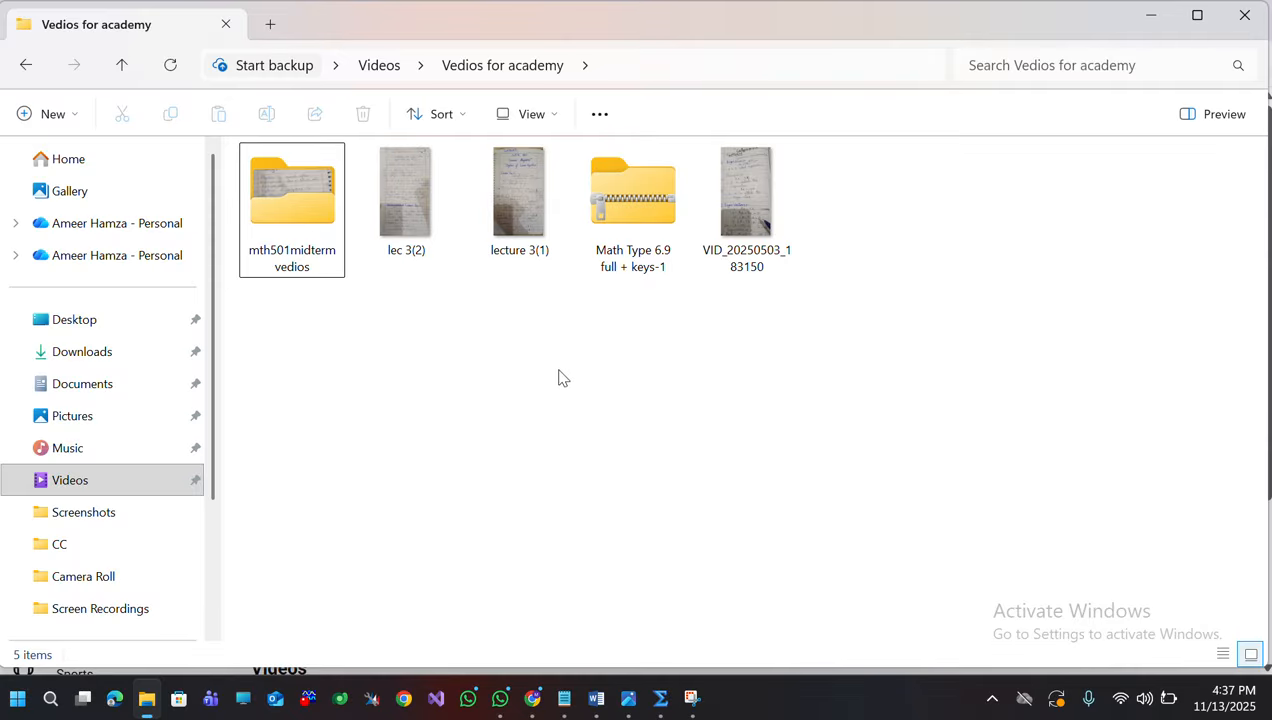
pyautogui.rightClick(617, 231)
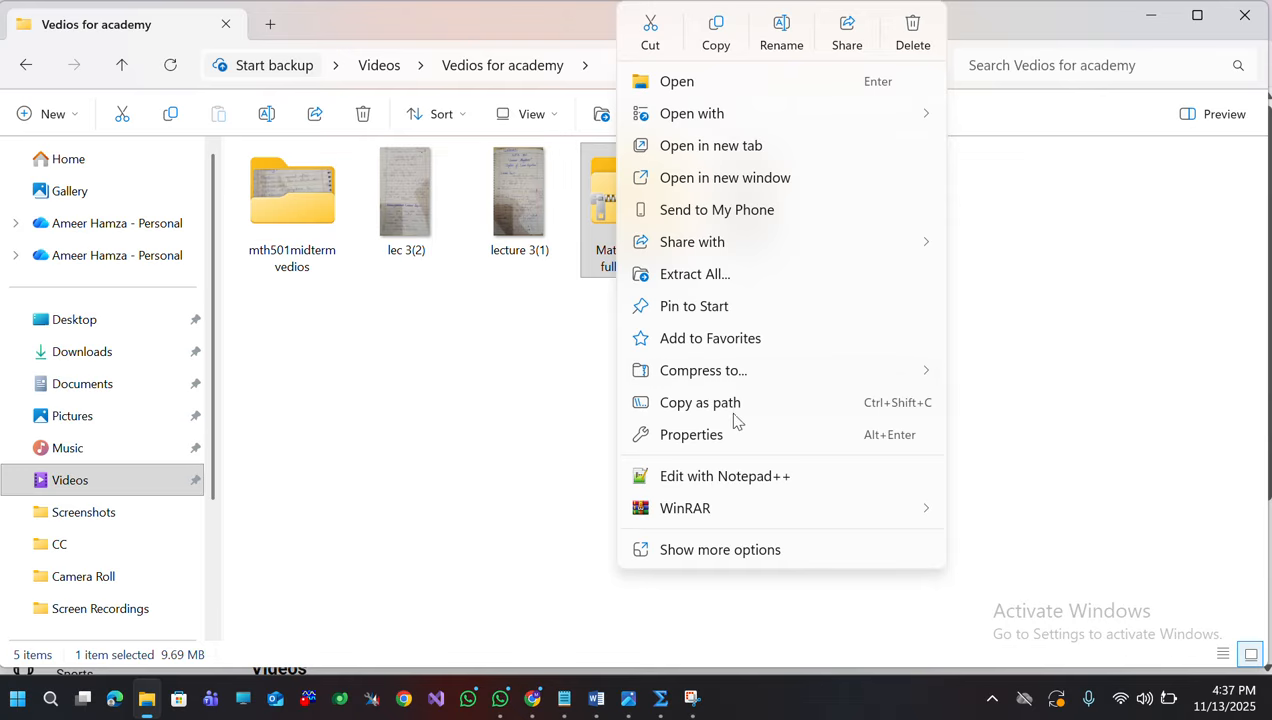
pyautogui.click(592, 242)
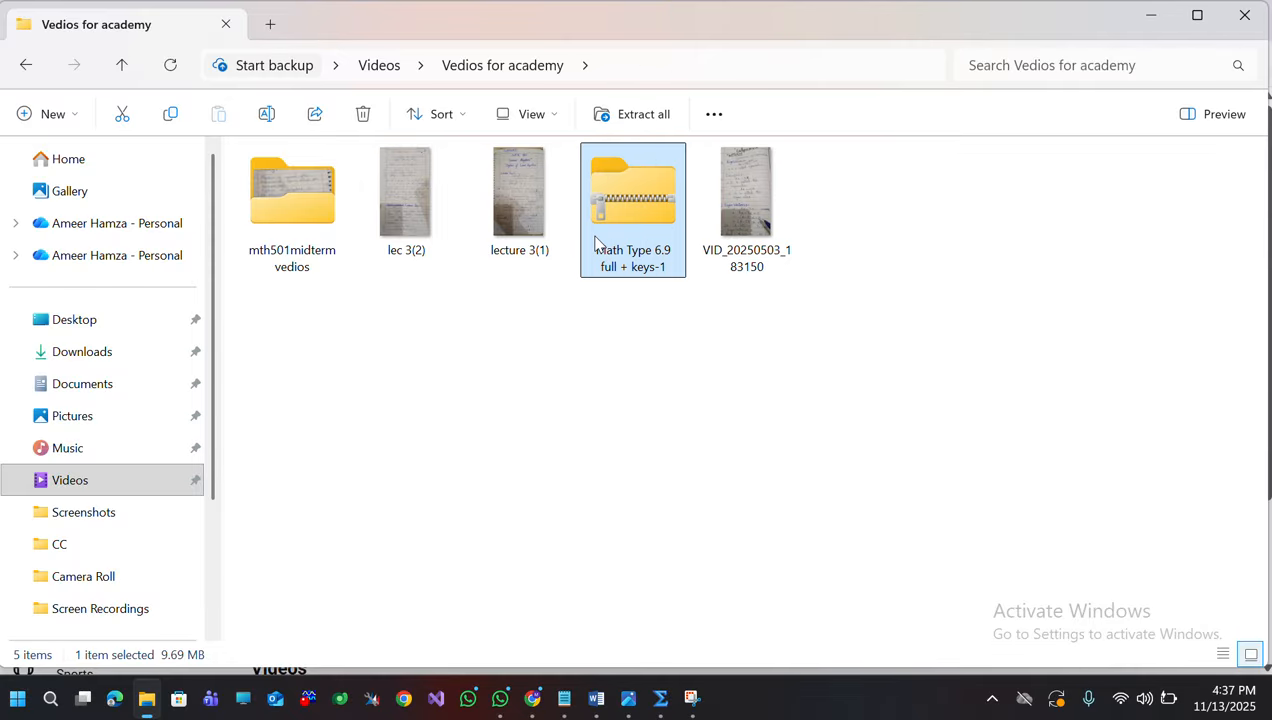
pyautogui.rightClick(646, 208)
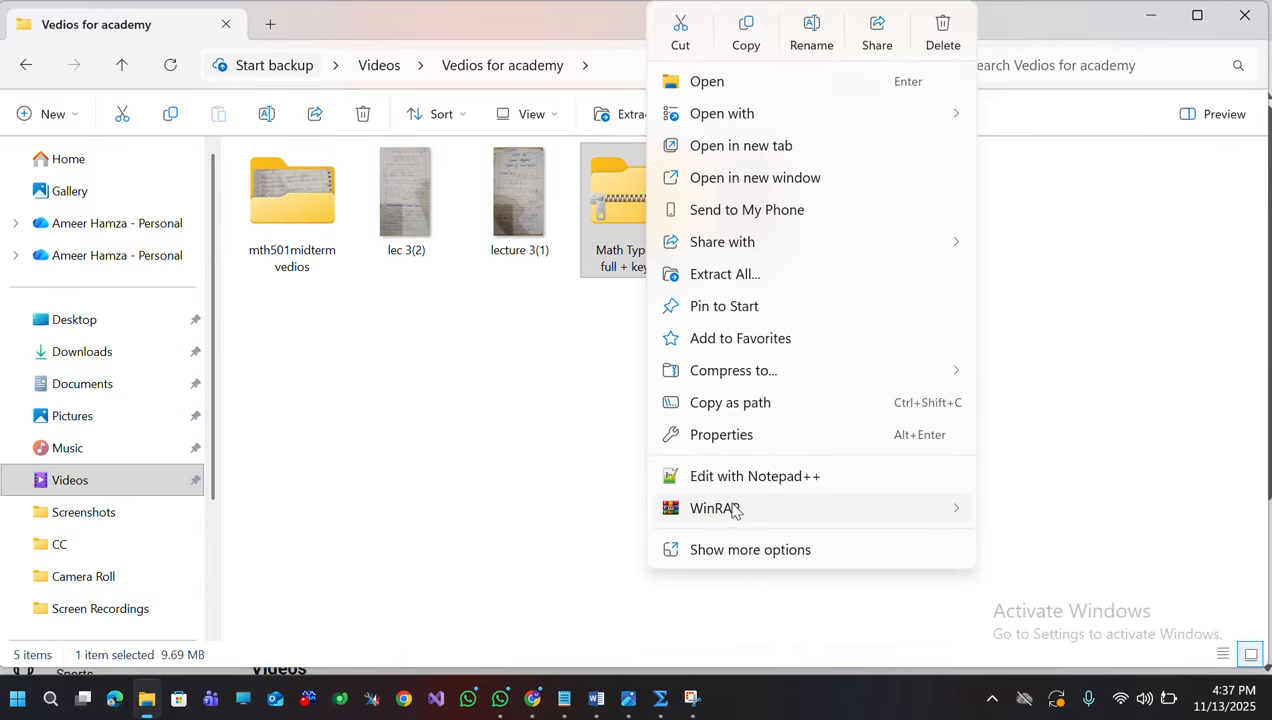
pyautogui.moveTo(733, 512)
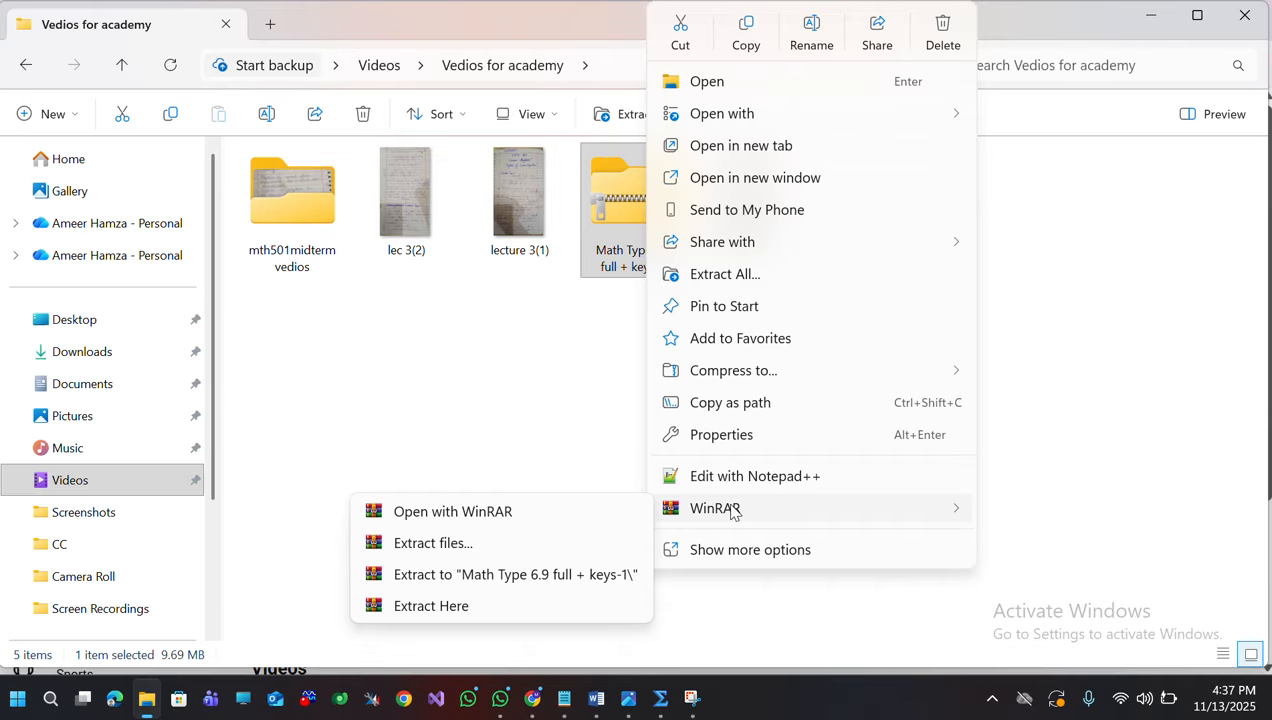
pyautogui.click(452, 607)
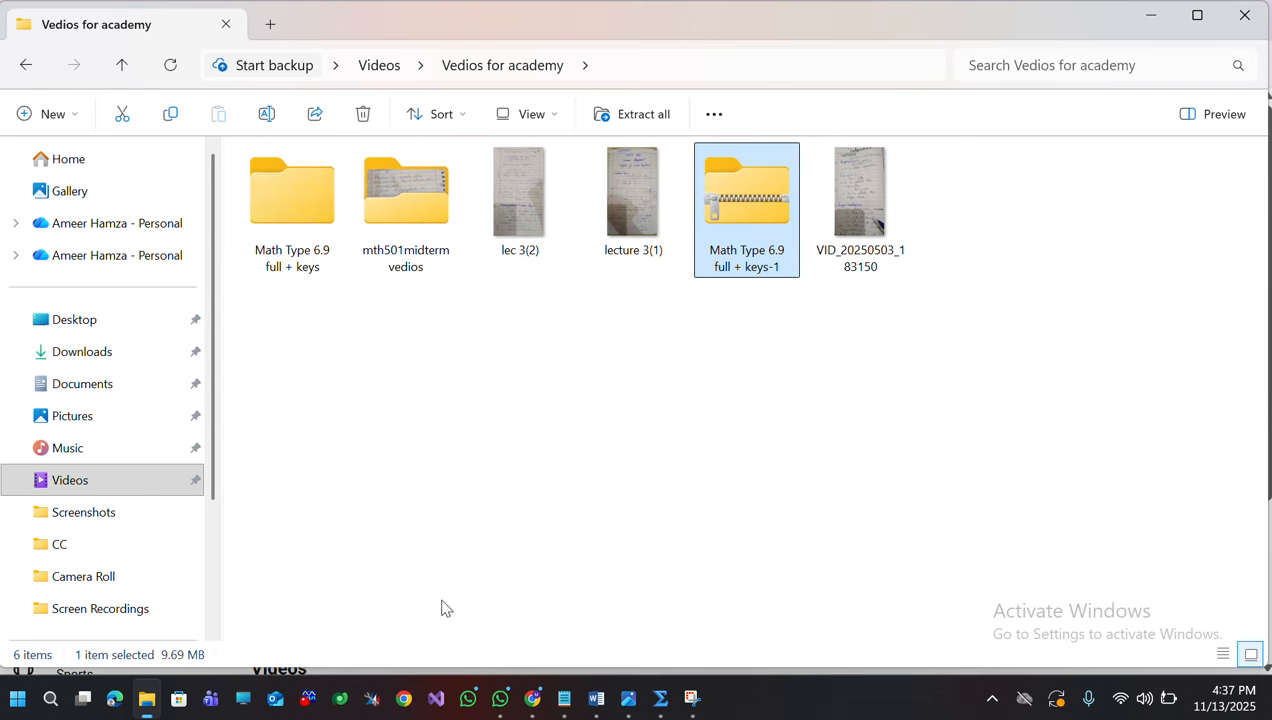
# Step: Run the InstallMTW6.9 installer from the extracted "Math Type 6.9 full + keys" folder and accept its license agreement
pyautogui.doubleClick(288, 225)
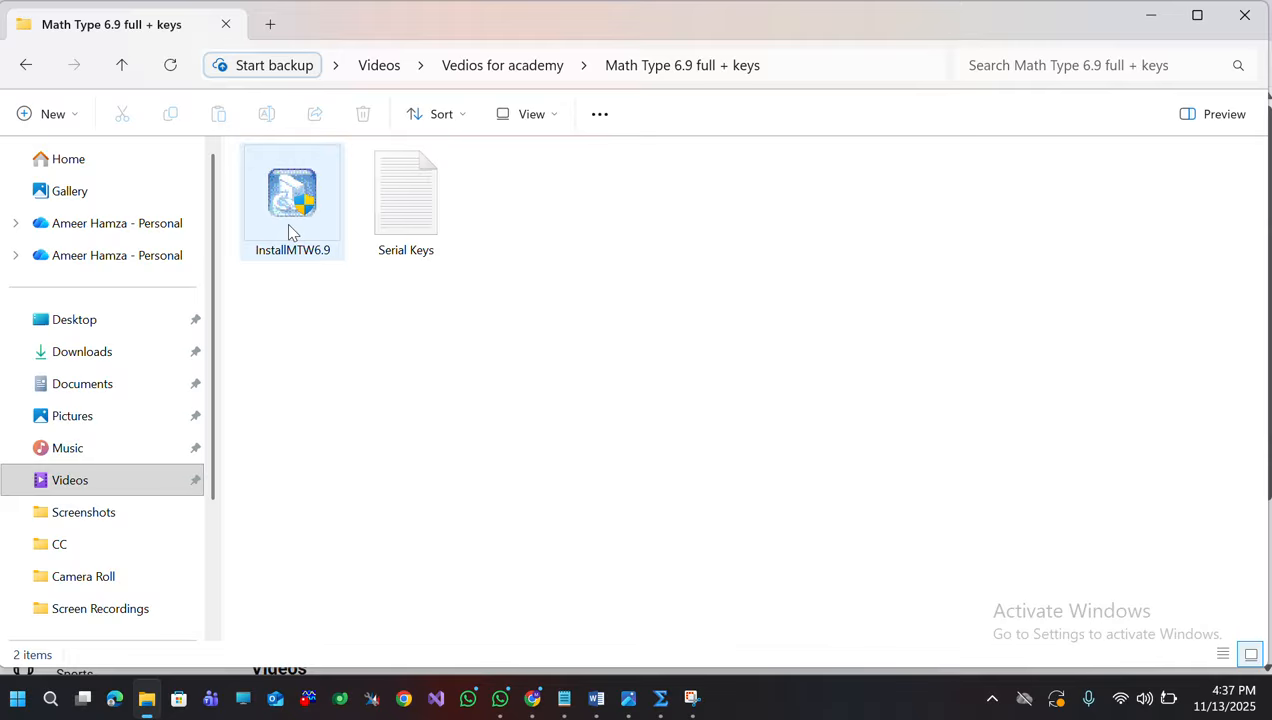
pyautogui.click(288, 226)
pyautogui.doubleClick(288, 228)
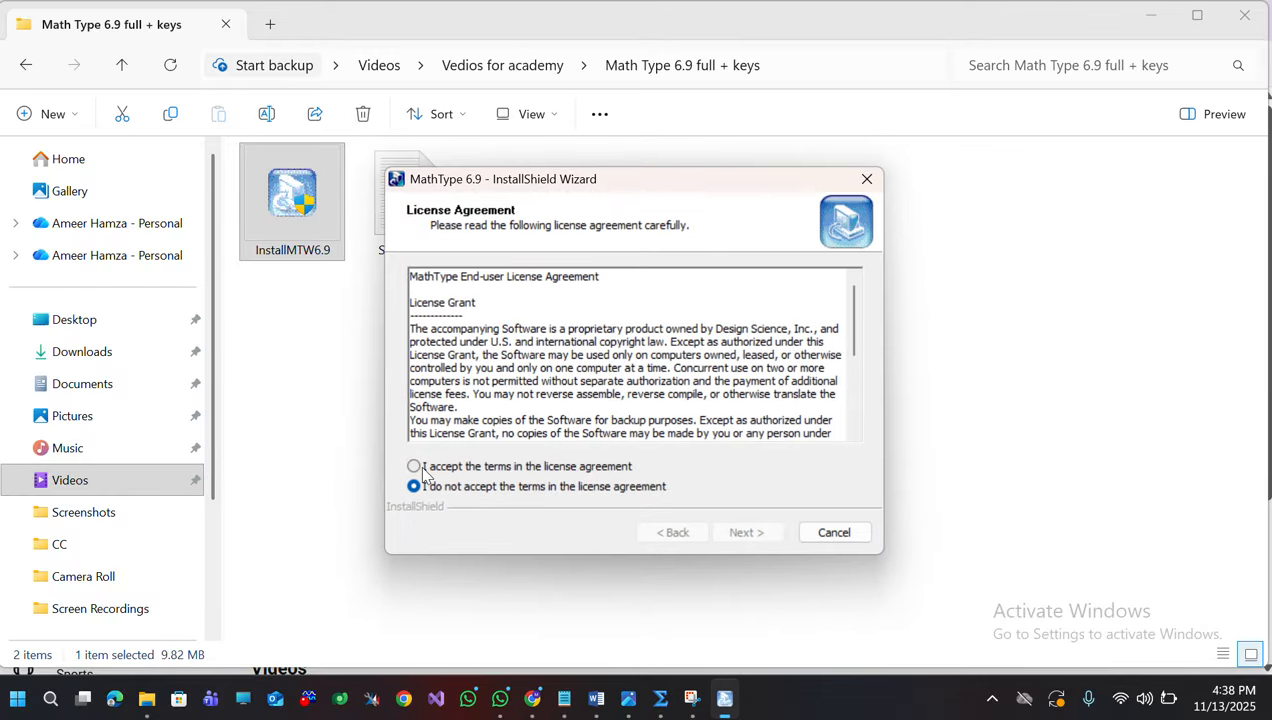
pyautogui.click(416, 467)
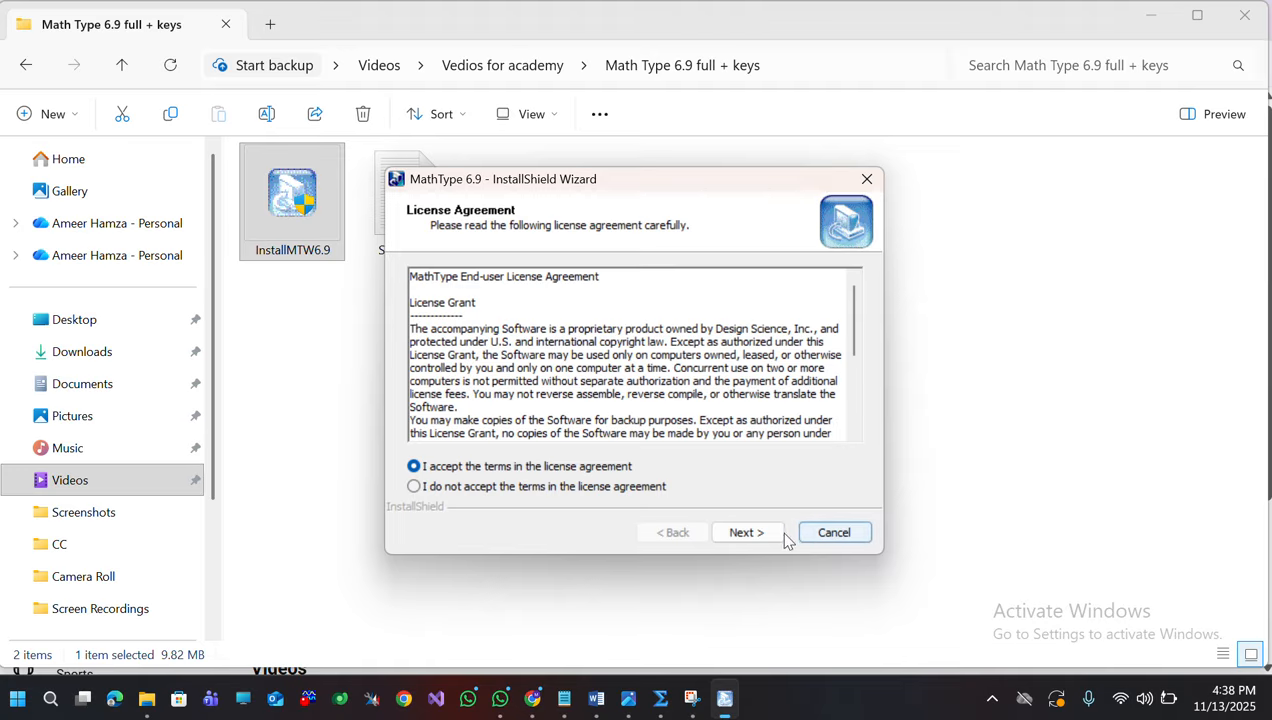
pyautogui.click(745, 533)
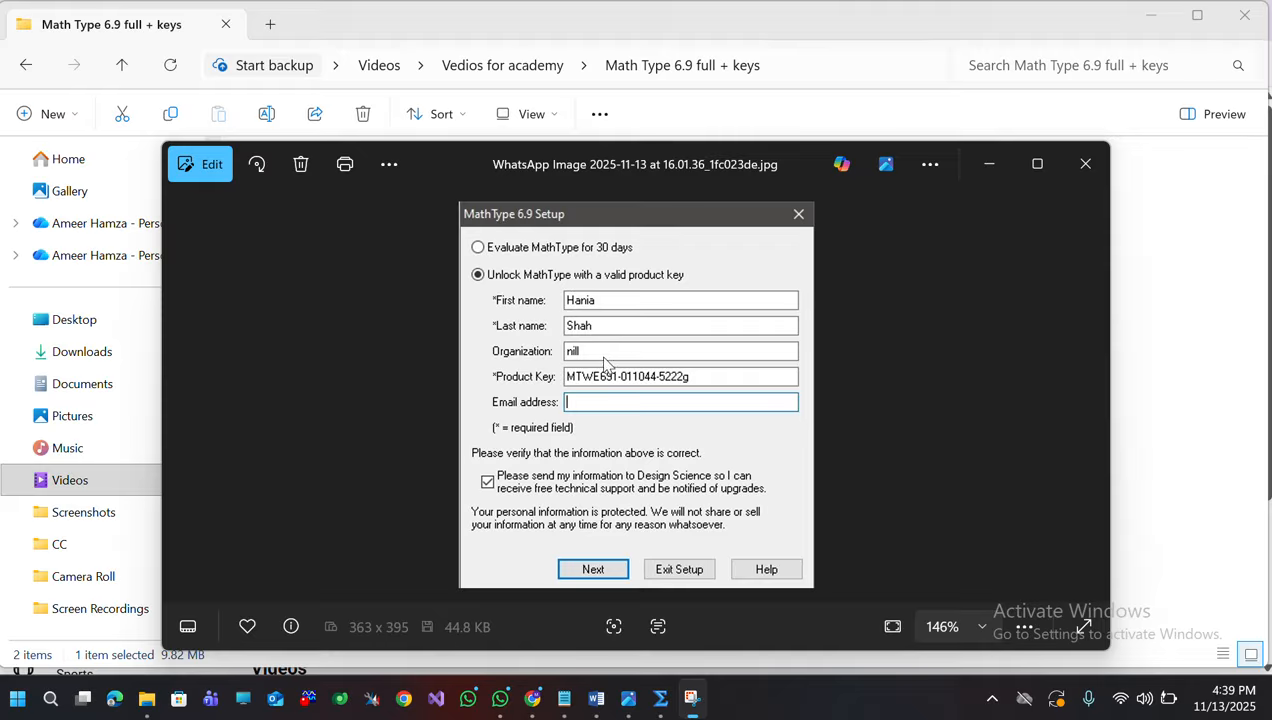
# Step: Enlarge the MathType 6.9 Setup screenshot and examine the fields required to unlock it with a product key
pyautogui.scroll(3, 608, 362)
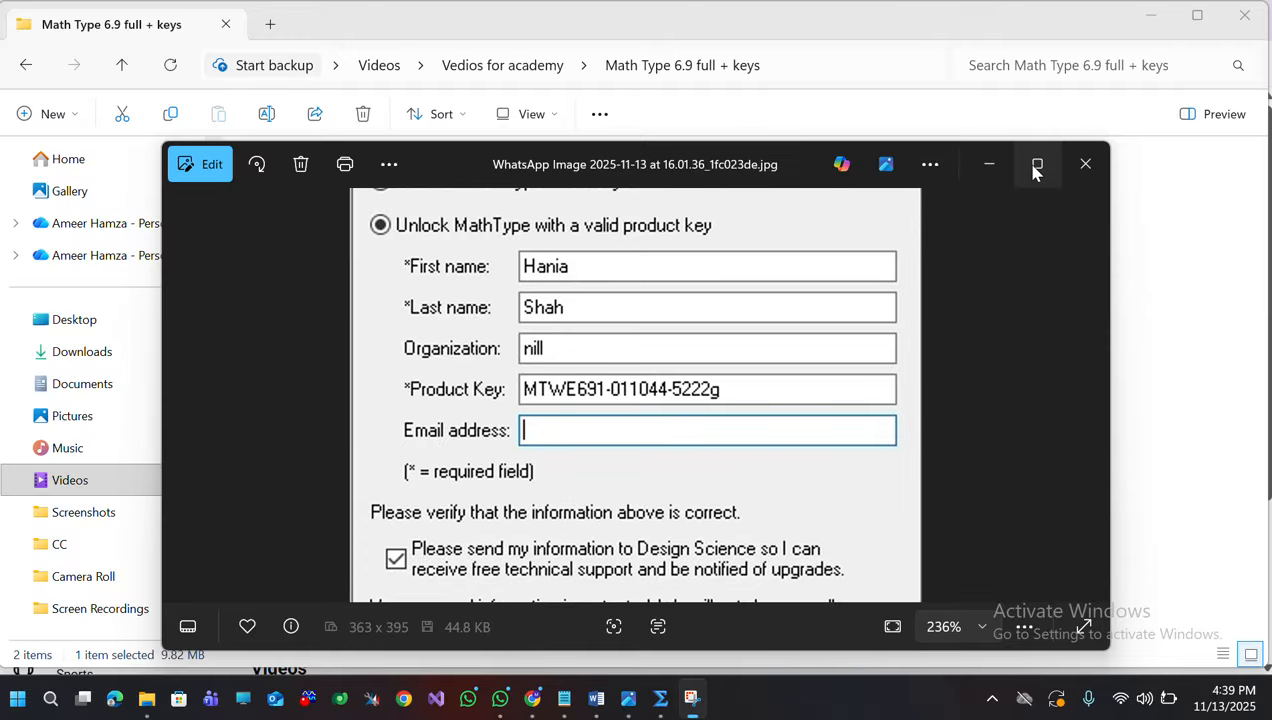
pyautogui.click(1037, 164)
pyautogui.scroll(-3, 748, 193)
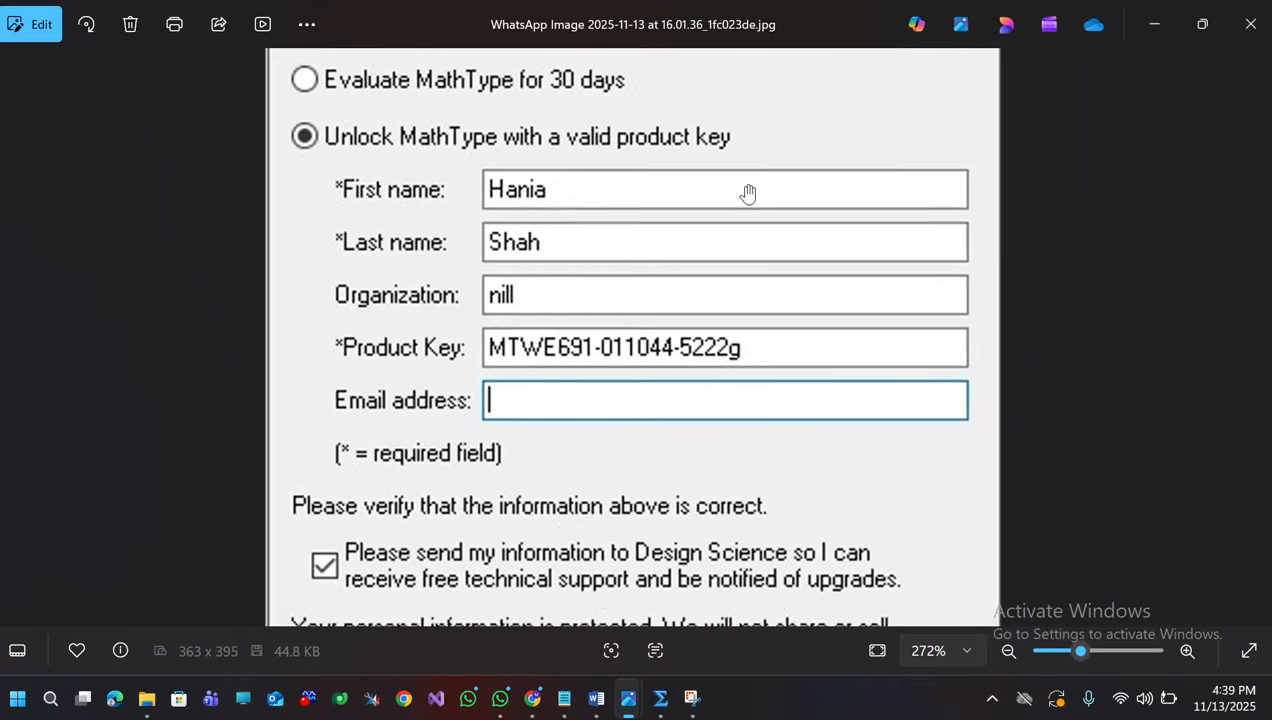
pyautogui.scroll(-1, 748, 193)
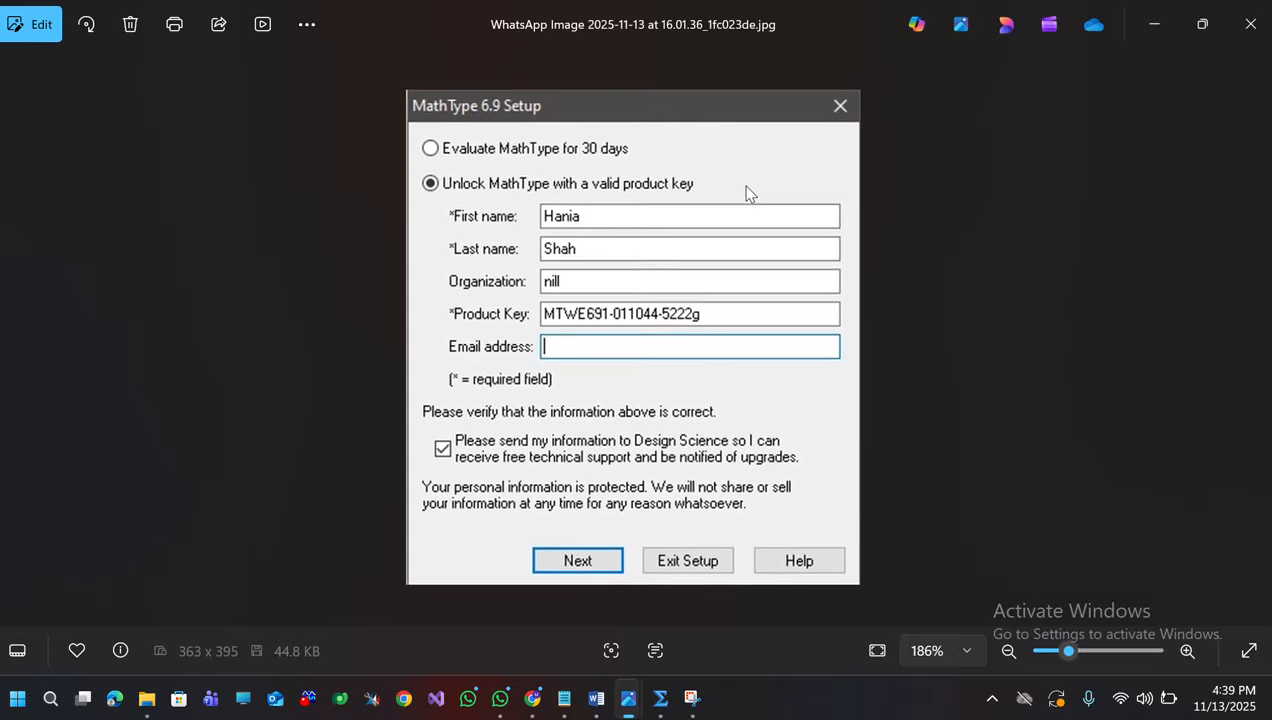
pyautogui.scroll(2, 748, 193)
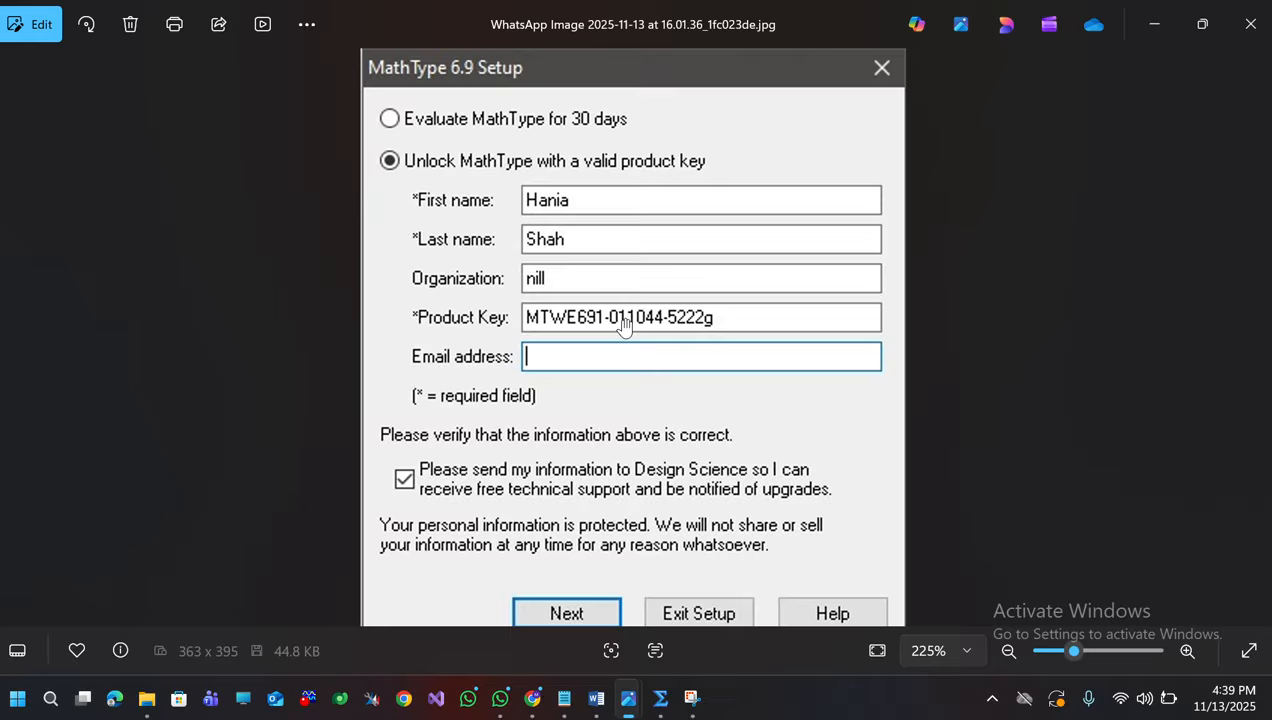
# Step: Check the YouTube channel page in the browser, revisit the MathType 6.9 Setup screenshot and close it
pyautogui.click(532, 698)
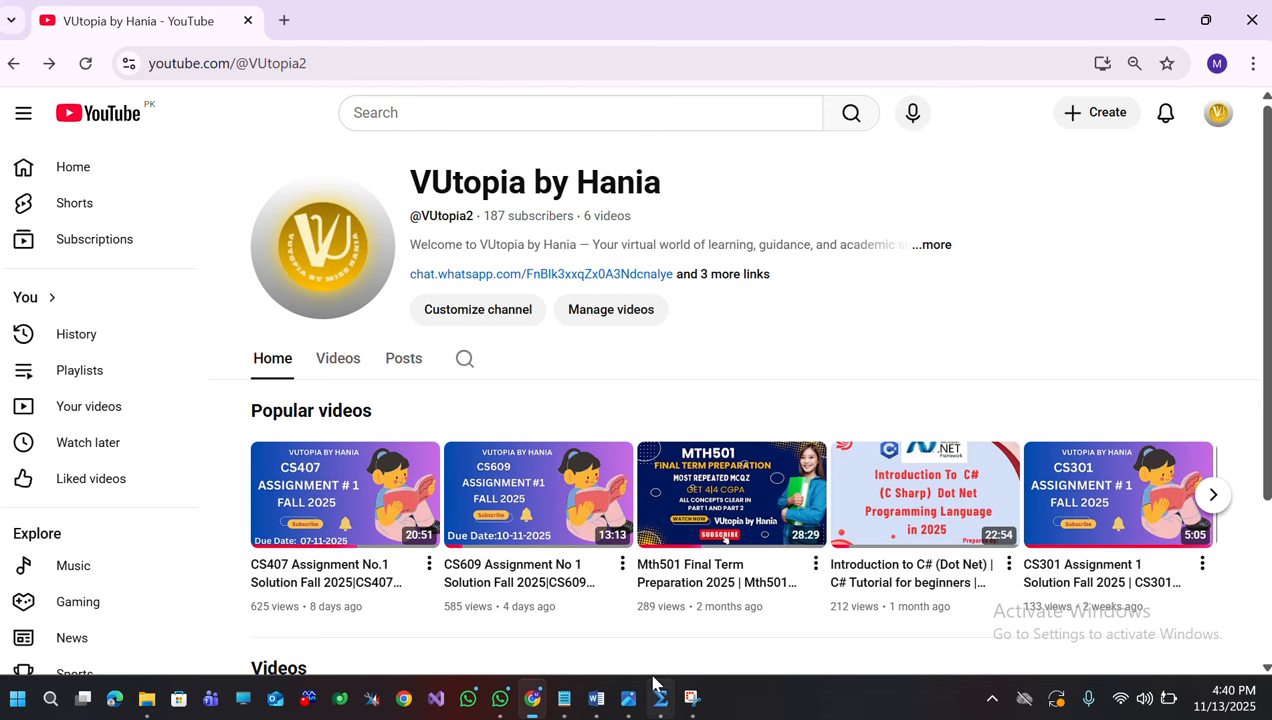
pyautogui.moveTo(563, 710)
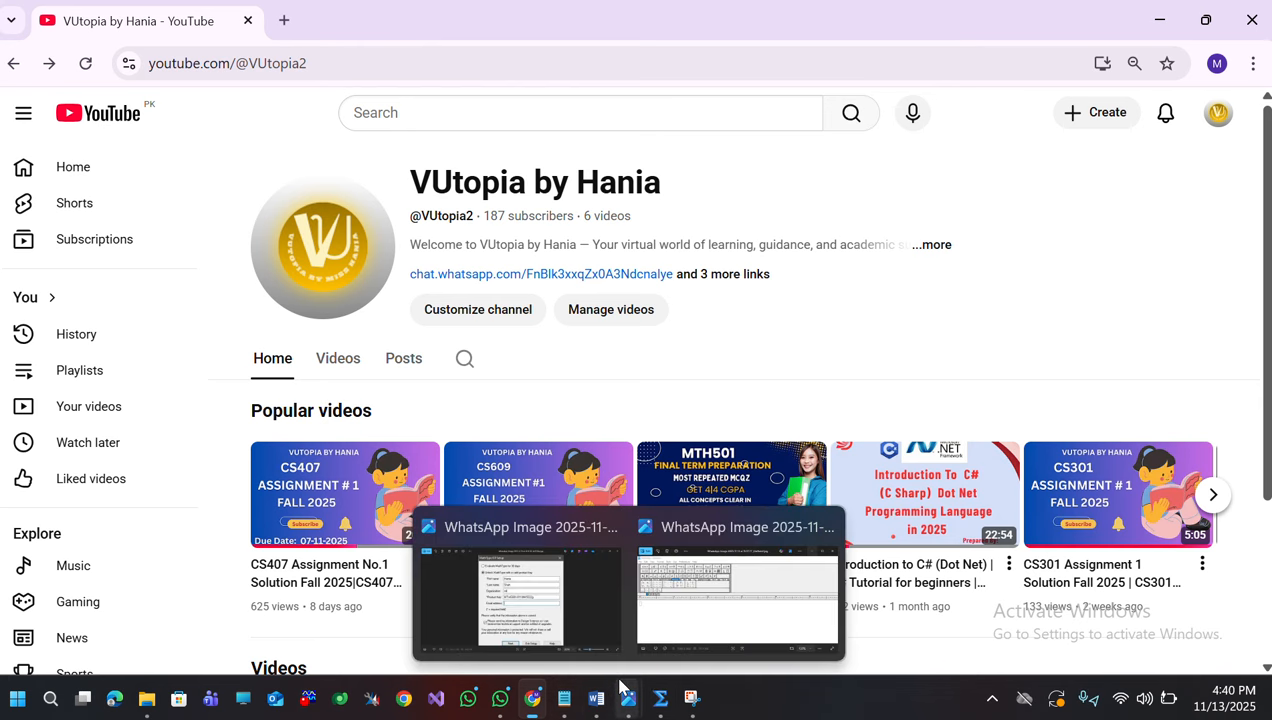
pyautogui.moveTo(613, 705)
pyautogui.moveTo(655, 705)
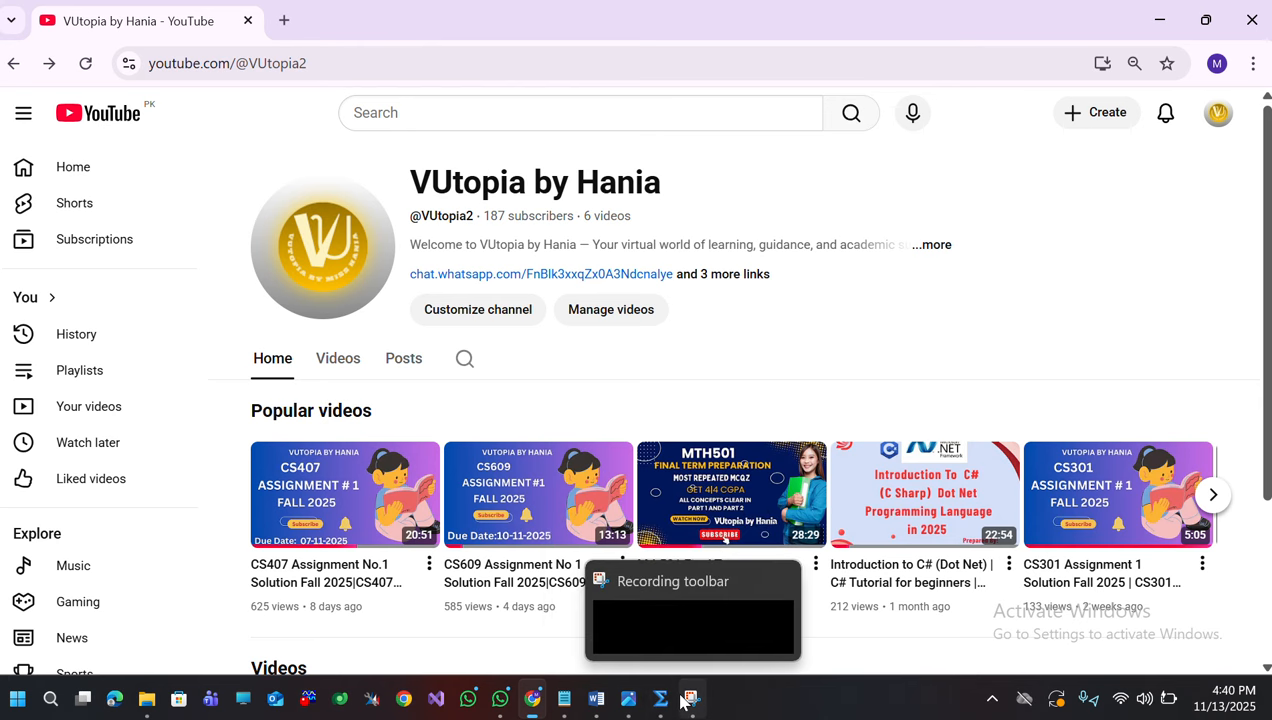
pyautogui.moveTo(592, 708)
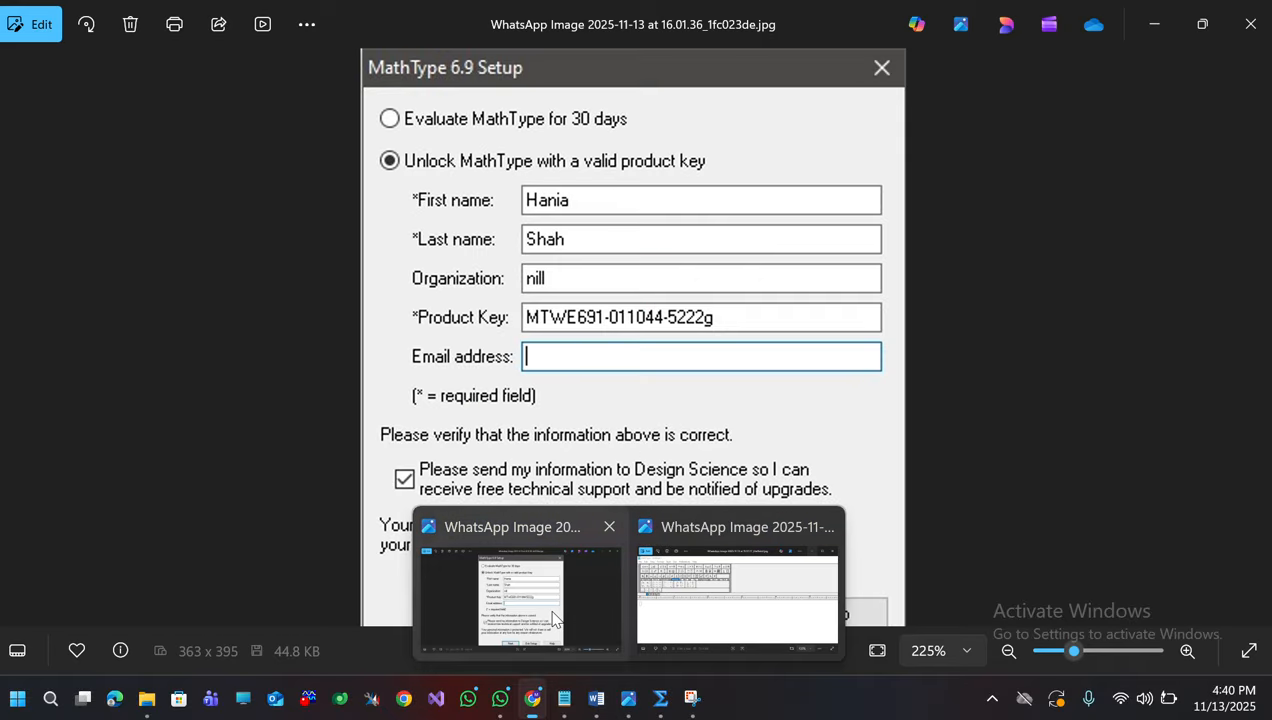
pyautogui.click(556, 619)
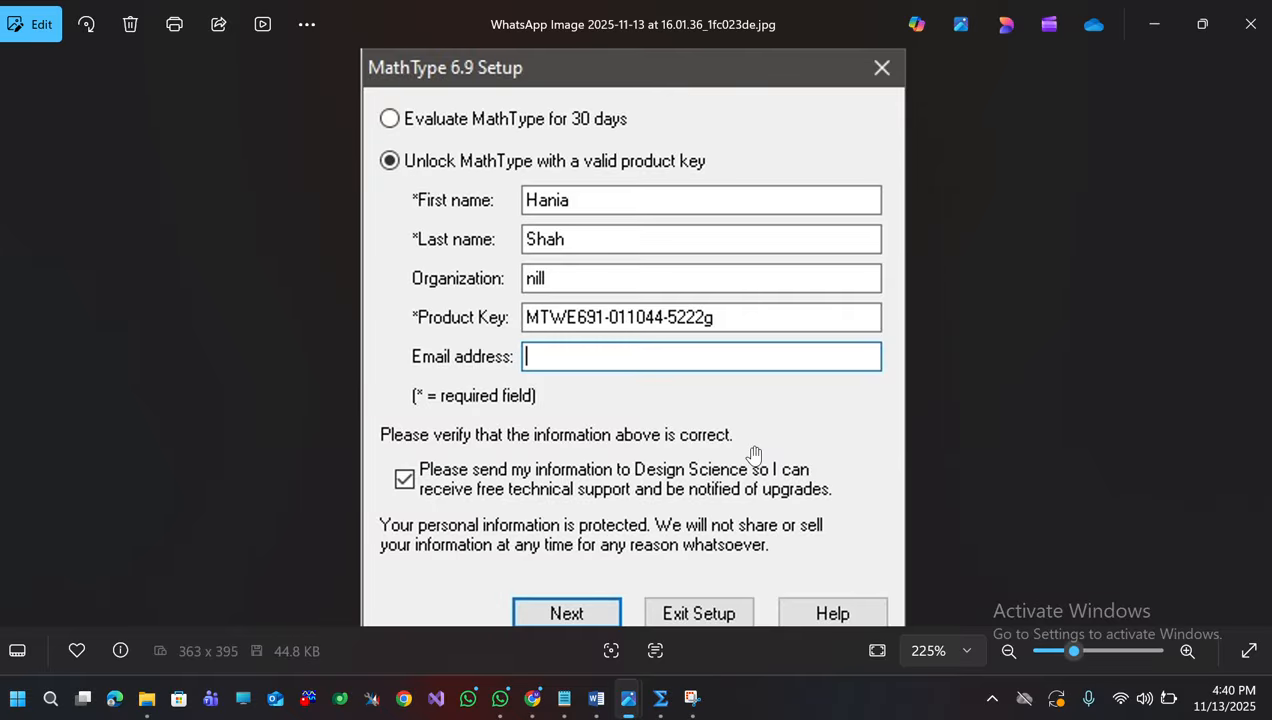
pyautogui.click(1248, 32)
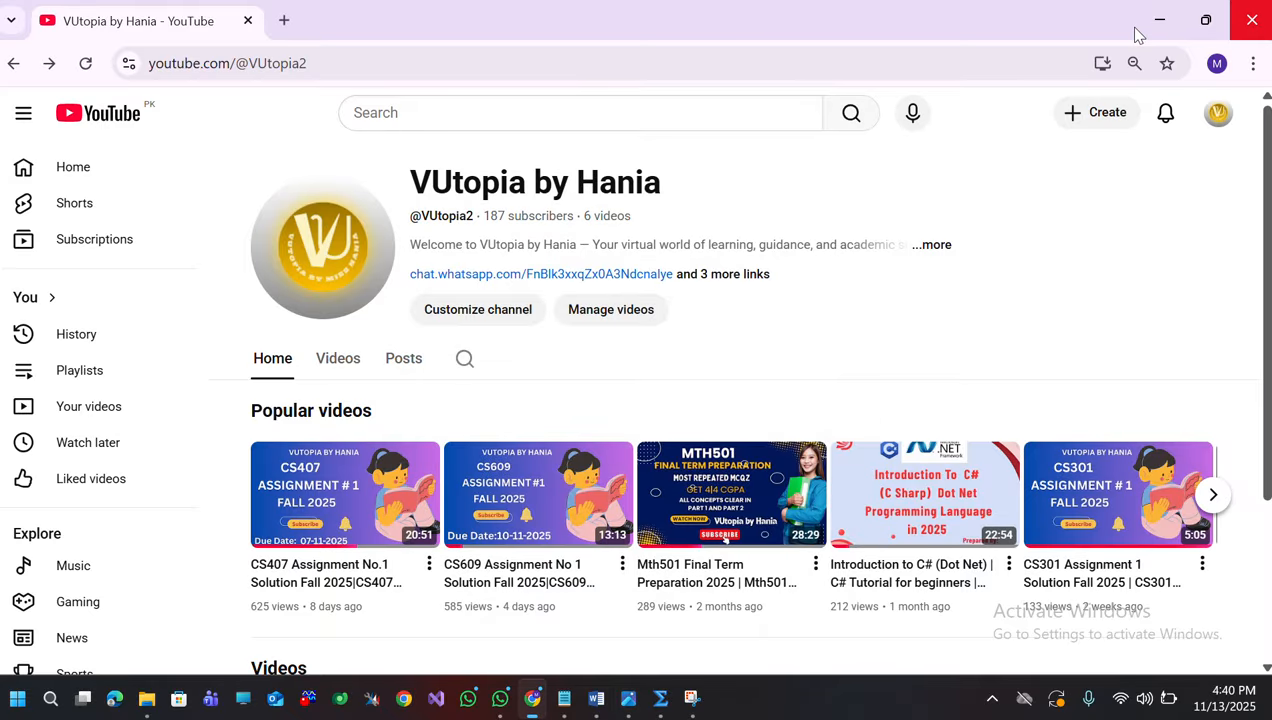
# Step: Close the open MathType window and relaunch MathType through a Windows app search
pyautogui.click(18, 699)
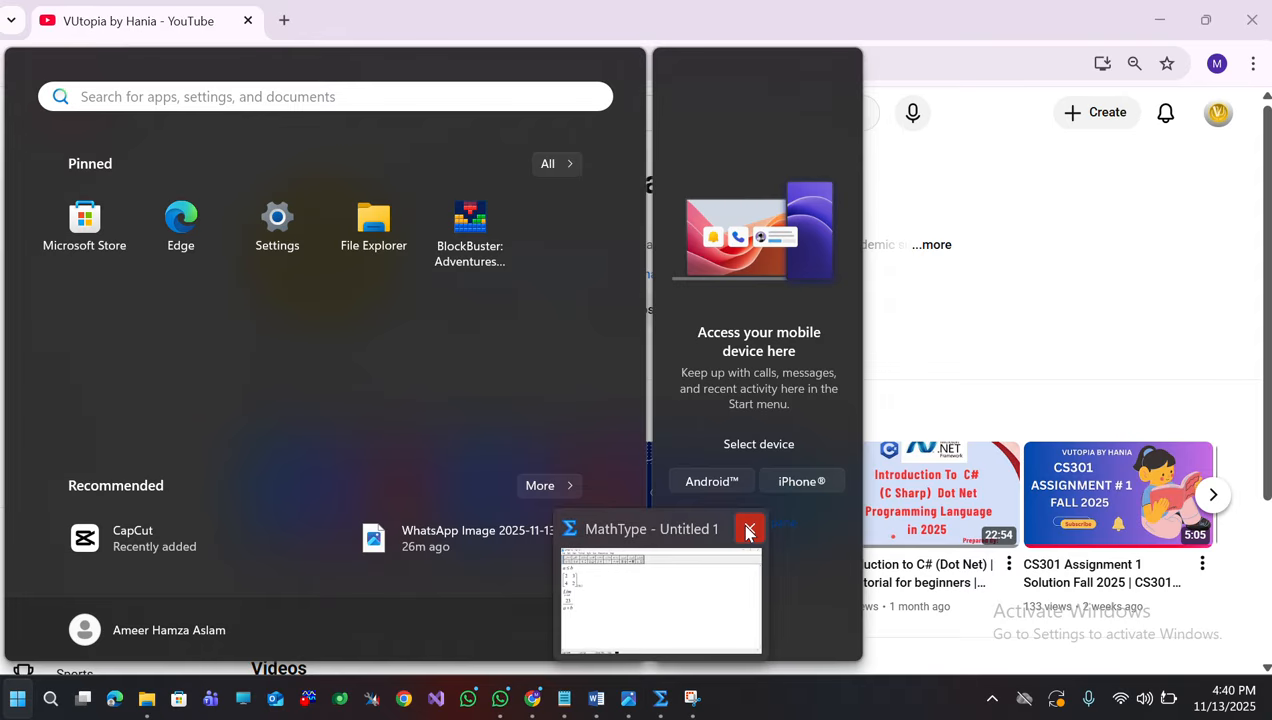
pyautogui.click(748, 529)
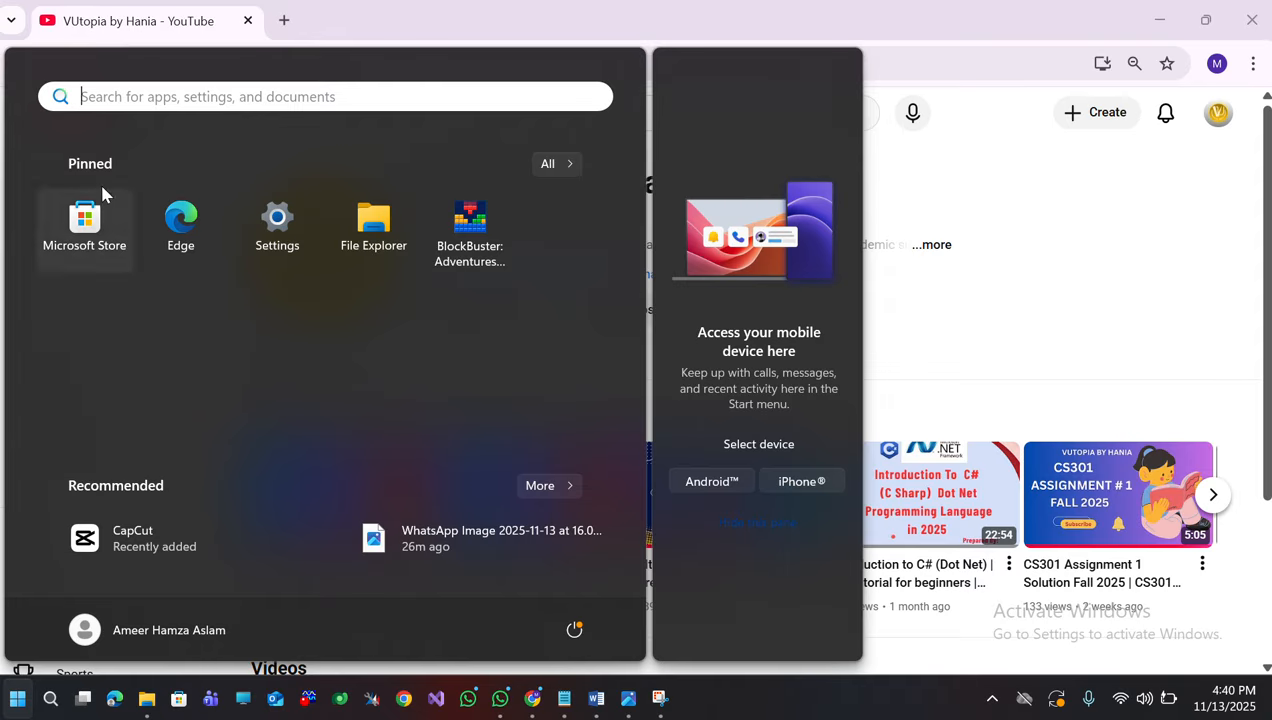
pyautogui.press('super')
pyautogui.write('mT')
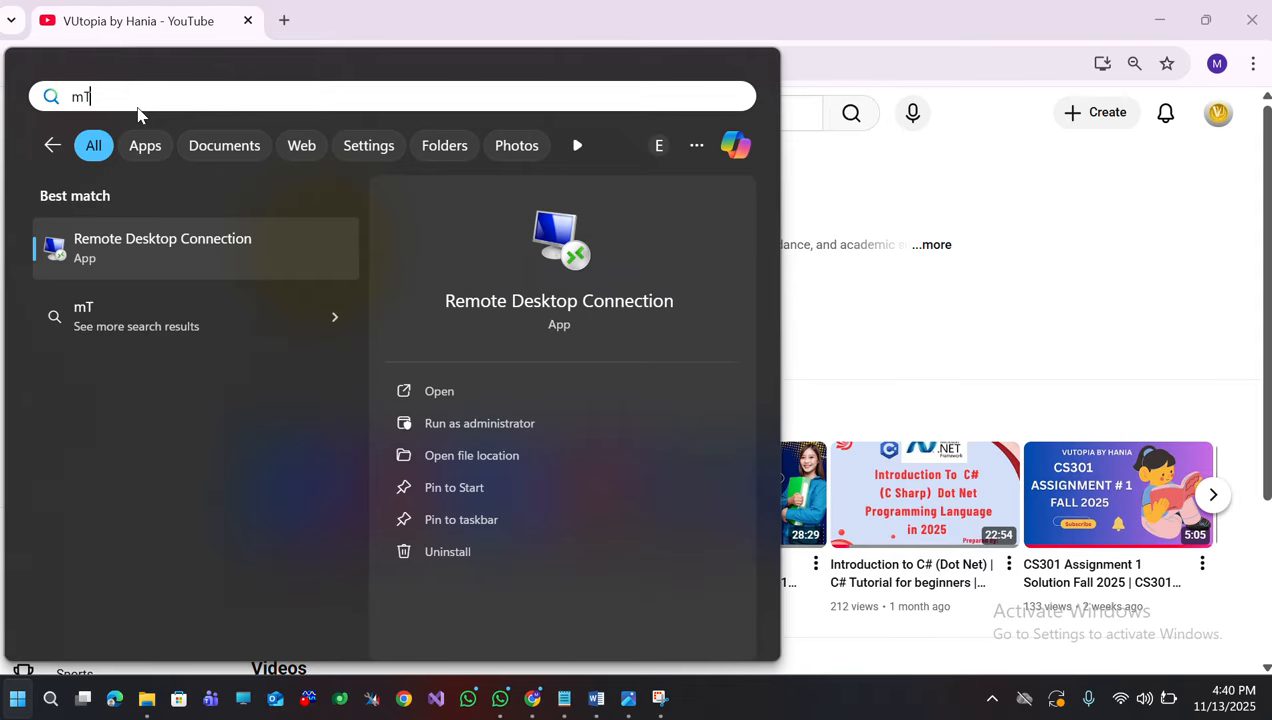
pyautogui.press('BackSpace')
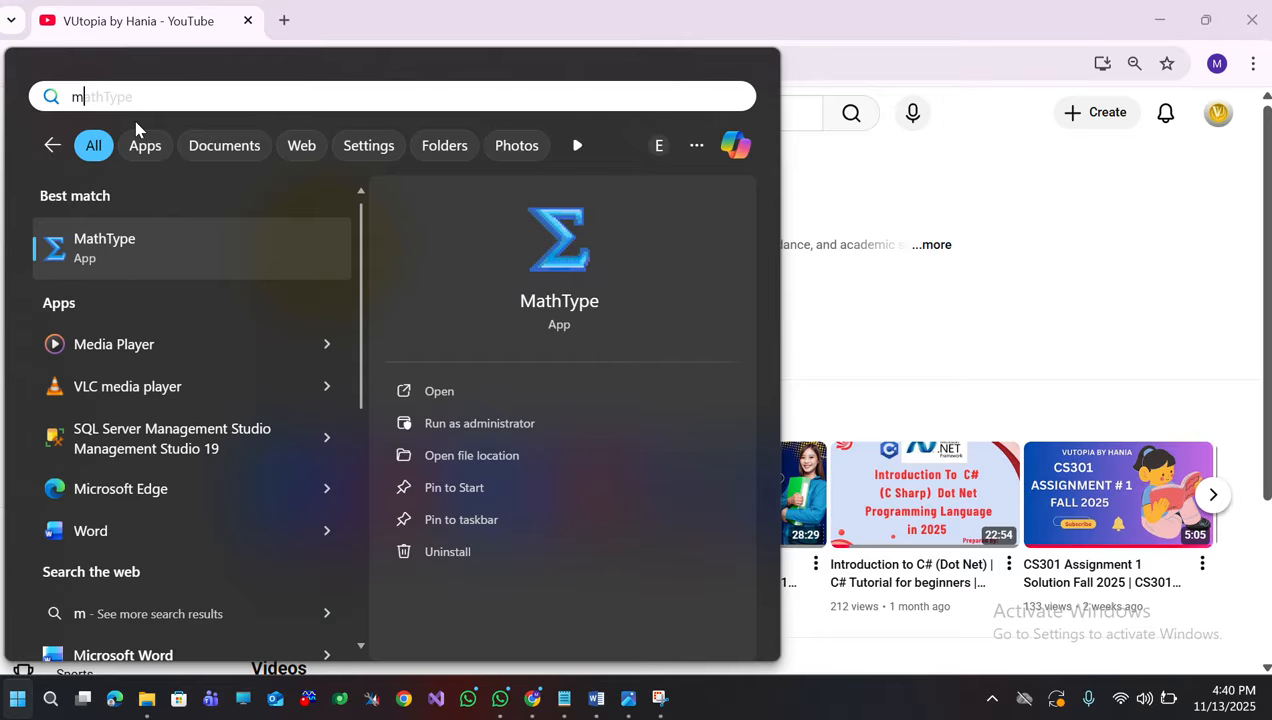
pyautogui.click(121, 266)
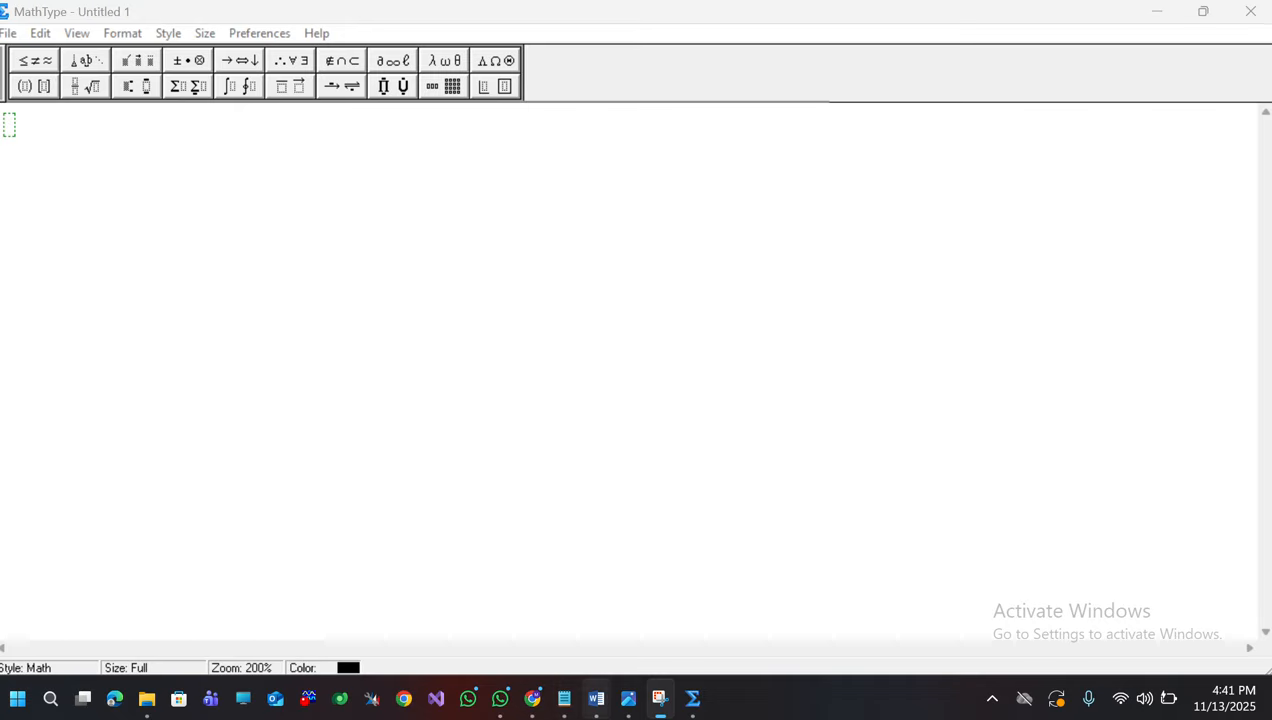
pyautogui.click(673, 627)
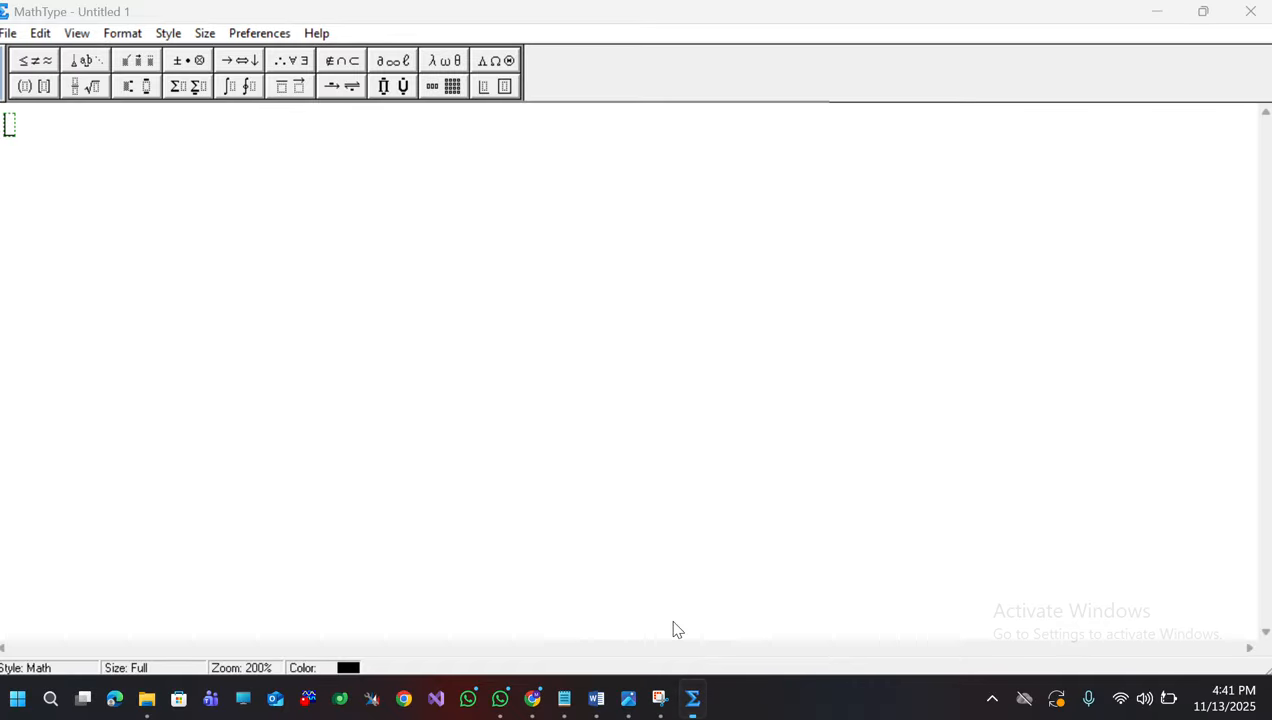
# Step: Examine the screenshot of MathType's full toolbars with the Matrices templates in a maximized Photos window, and minimize it
pyautogui.moveTo(628, 700)
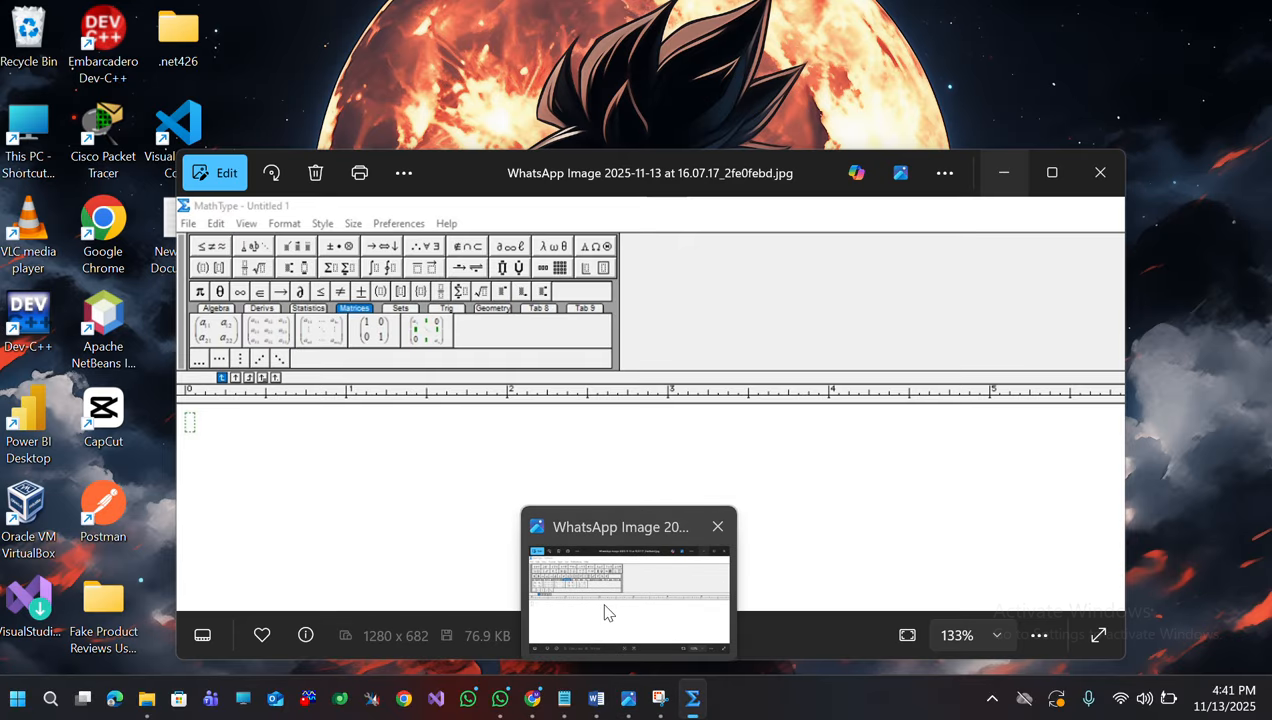
pyautogui.click(605, 608)
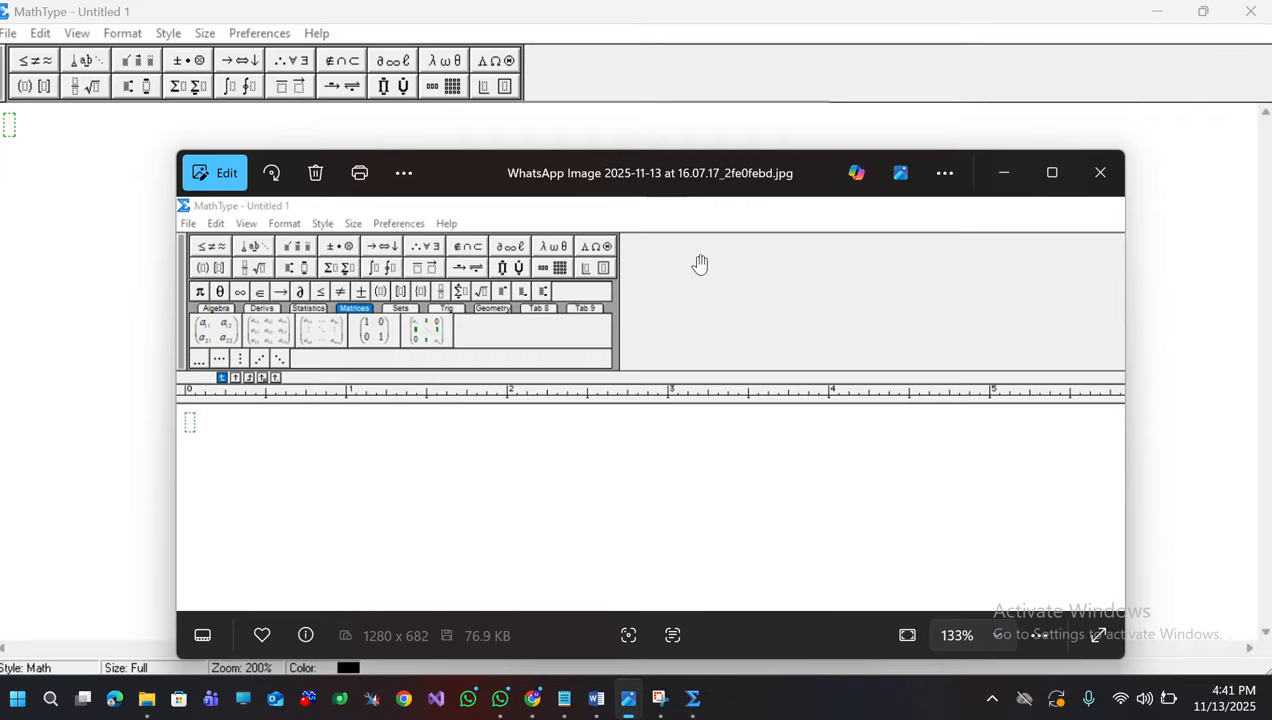
pyautogui.click(1049, 178)
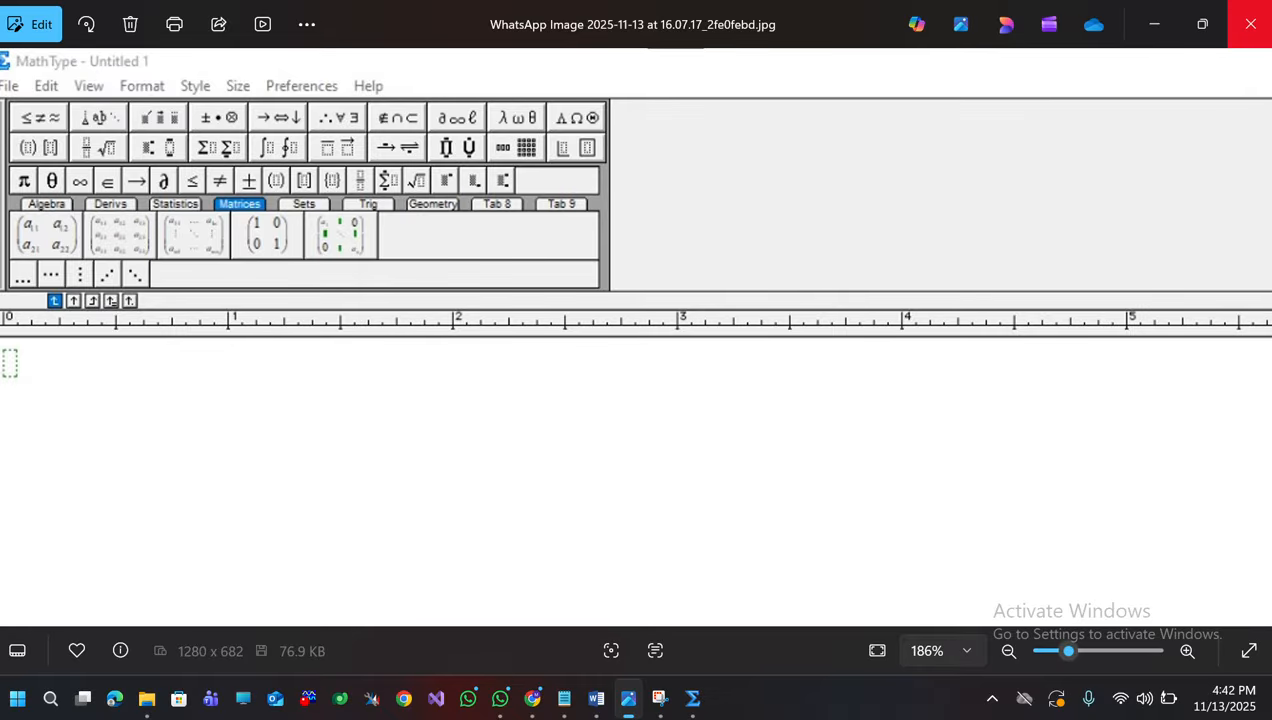
pyautogui.click(1153, 30)
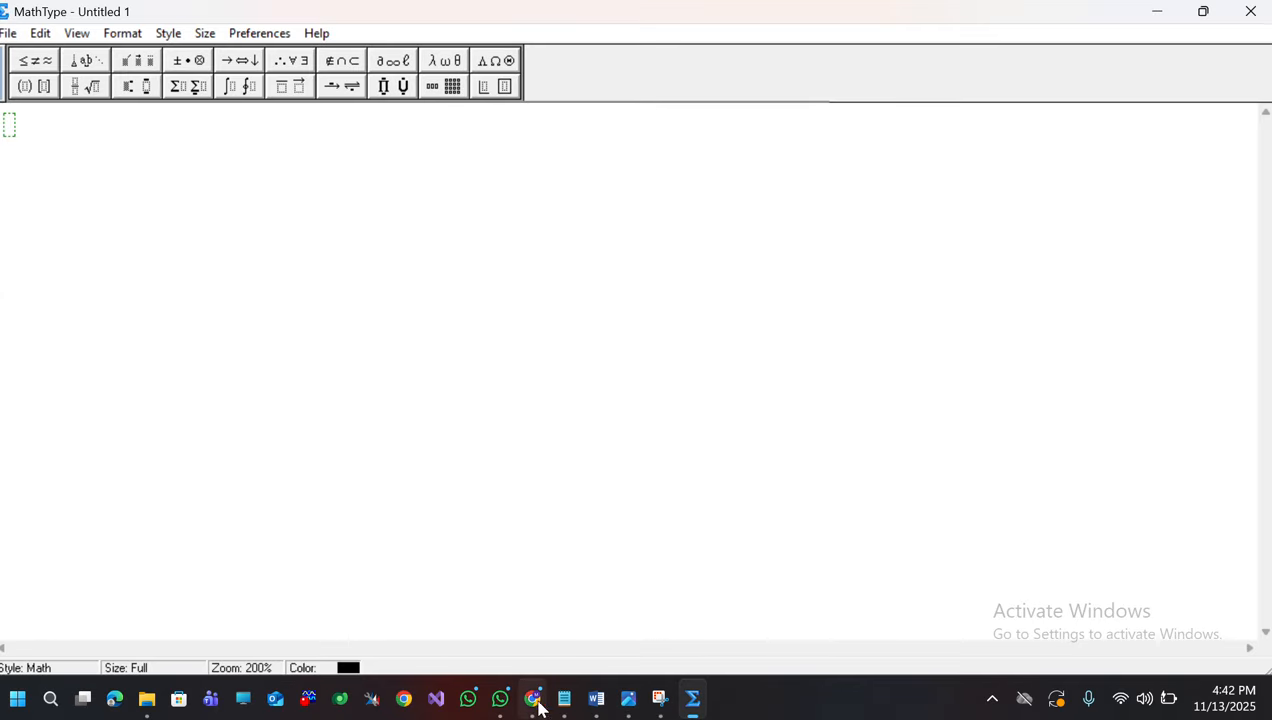
# Step: Switch to Notepad and check the outline of MathType topics again
pyautogui.click(514, 618)
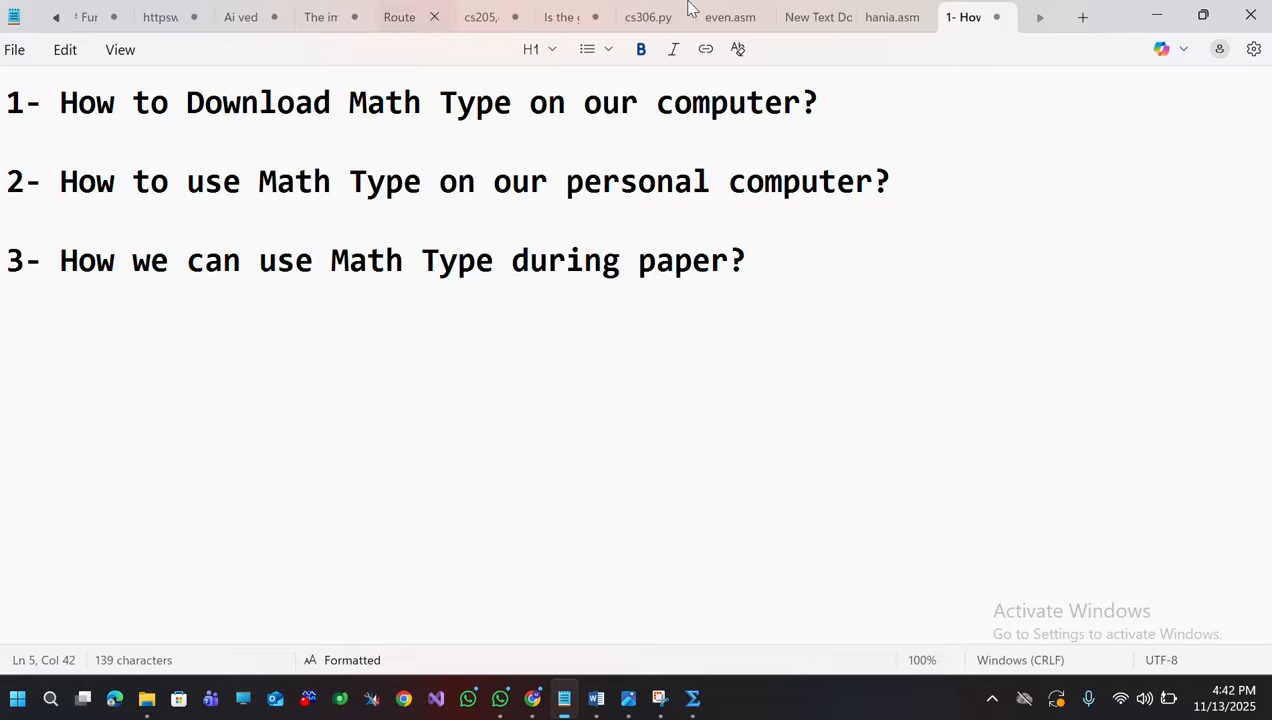
# Step: Return to MathType and enter the inequality a ≤ b, using the less-than-or-equal-to symbol
pyautogui.click(1147, 13)
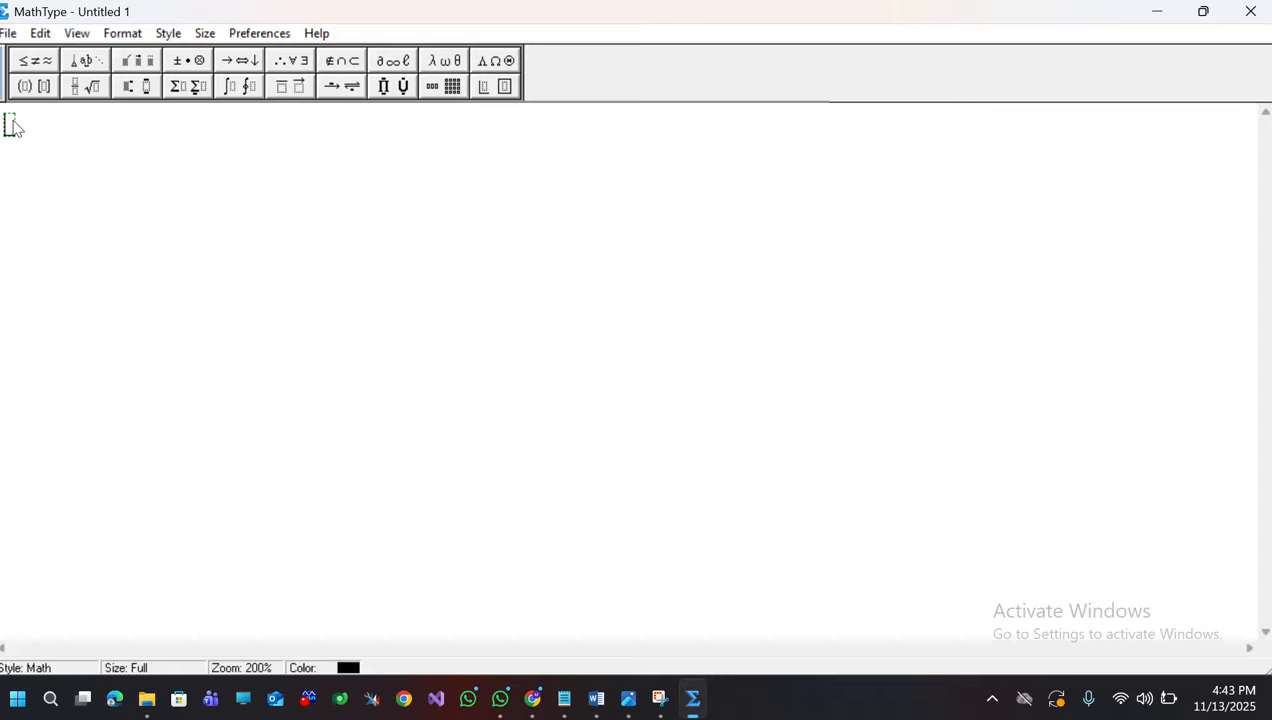
pyautogui.write('d')
pyautogui.click(25, 64)
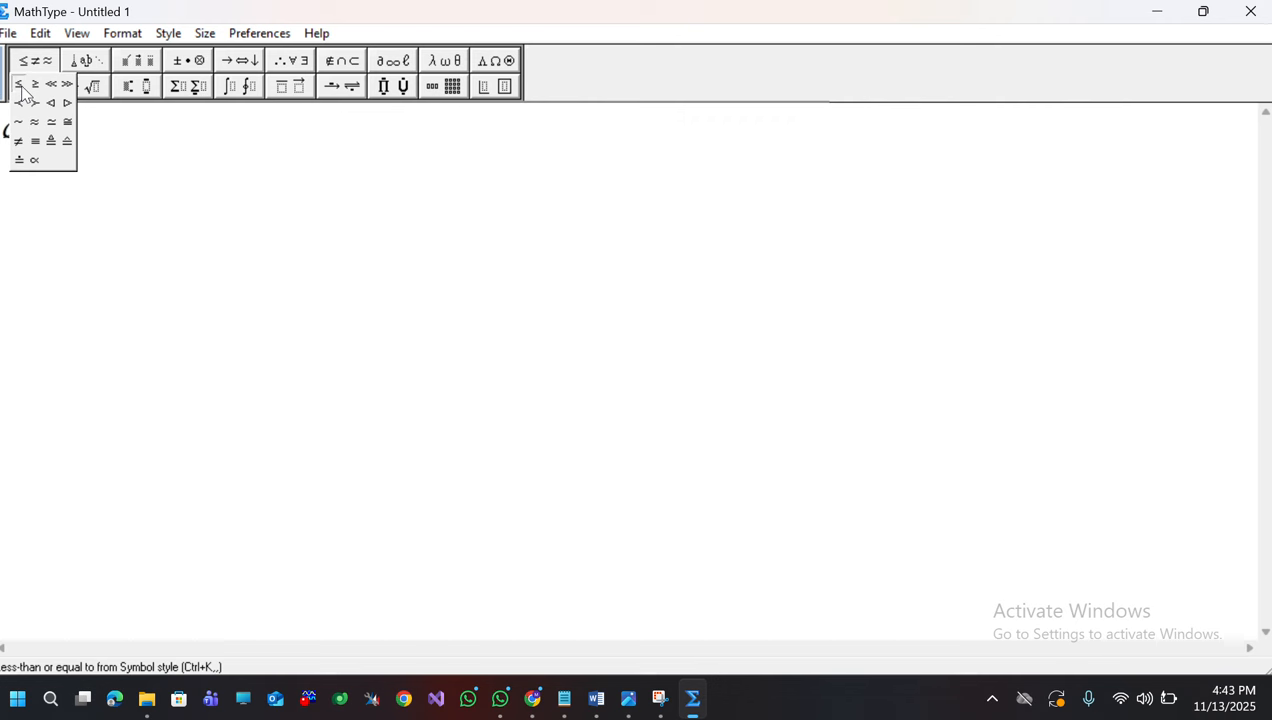
pyautogui.click(19, 85)
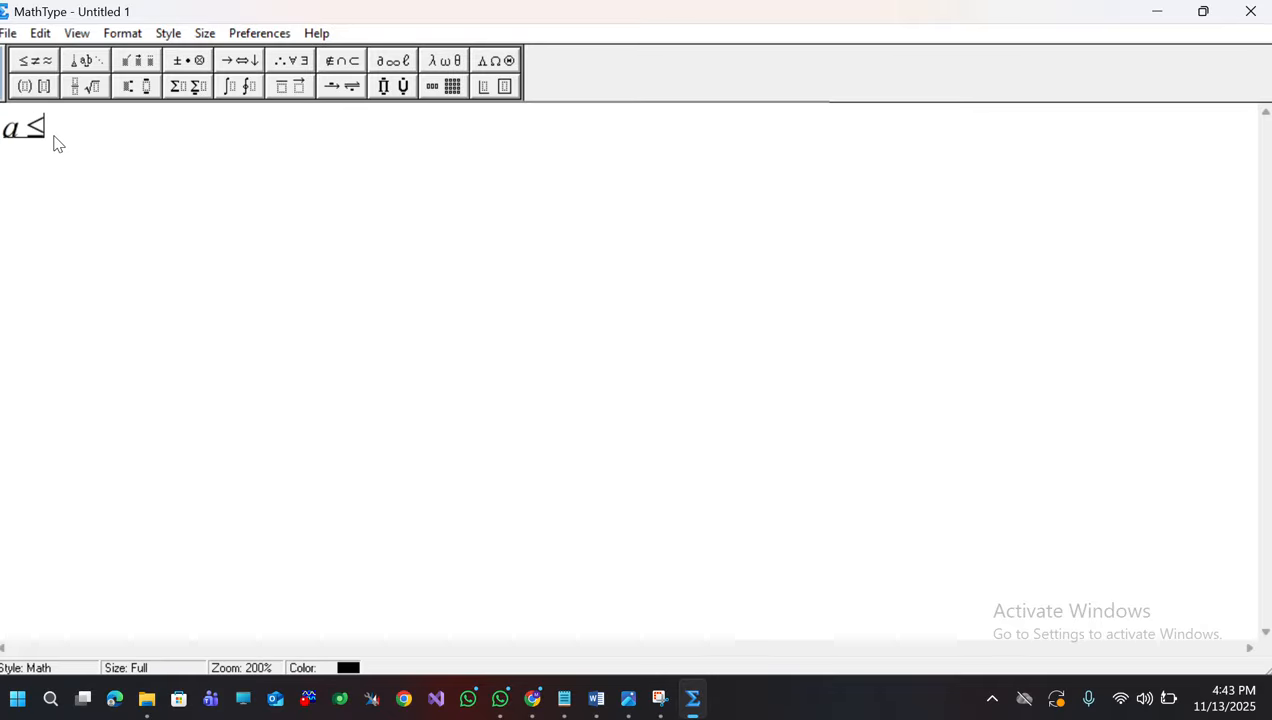
pyautogui.write('b')
# Step: Copy the a ≤ b equation into a blank Word document and enlarge the pasted equation by its corner
pyautogui.moveTo(72, 125); pyautogui.dragTo(8, 135)
pyautogui.hotkey('ctrl', 'c')
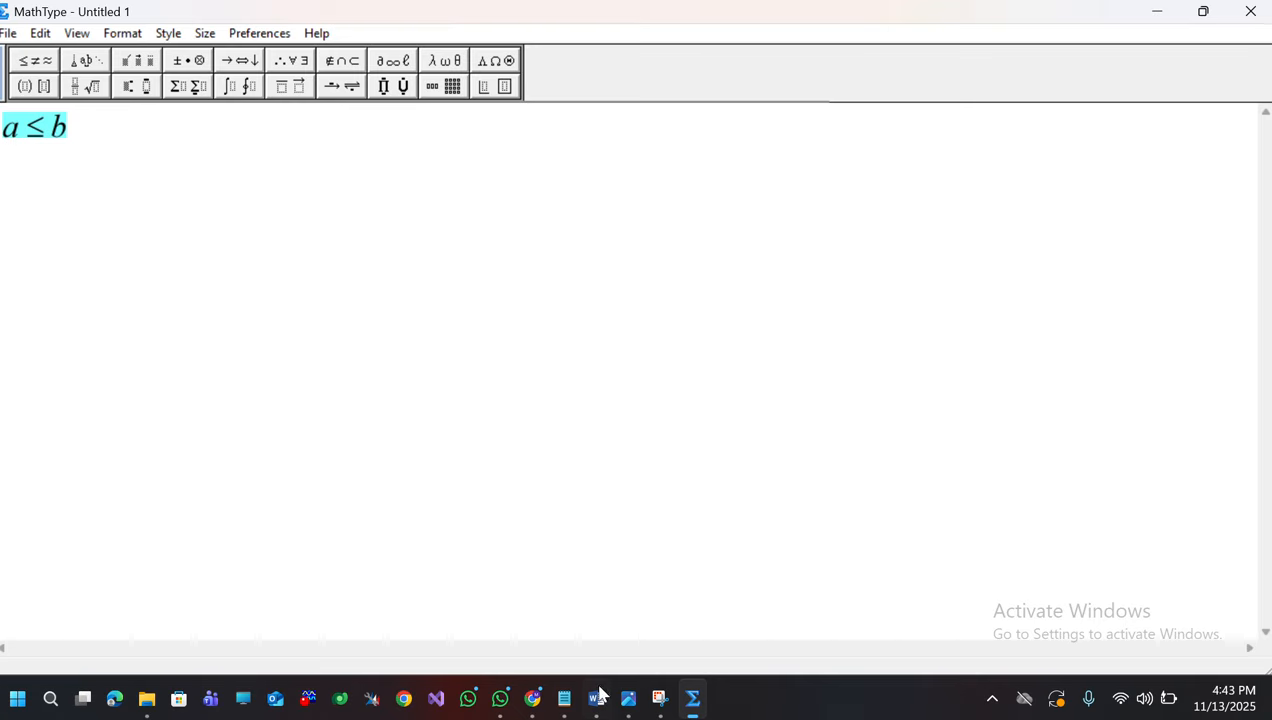
pyautogui.moveTo(600, 697)
pyautogui.click(610, 600)
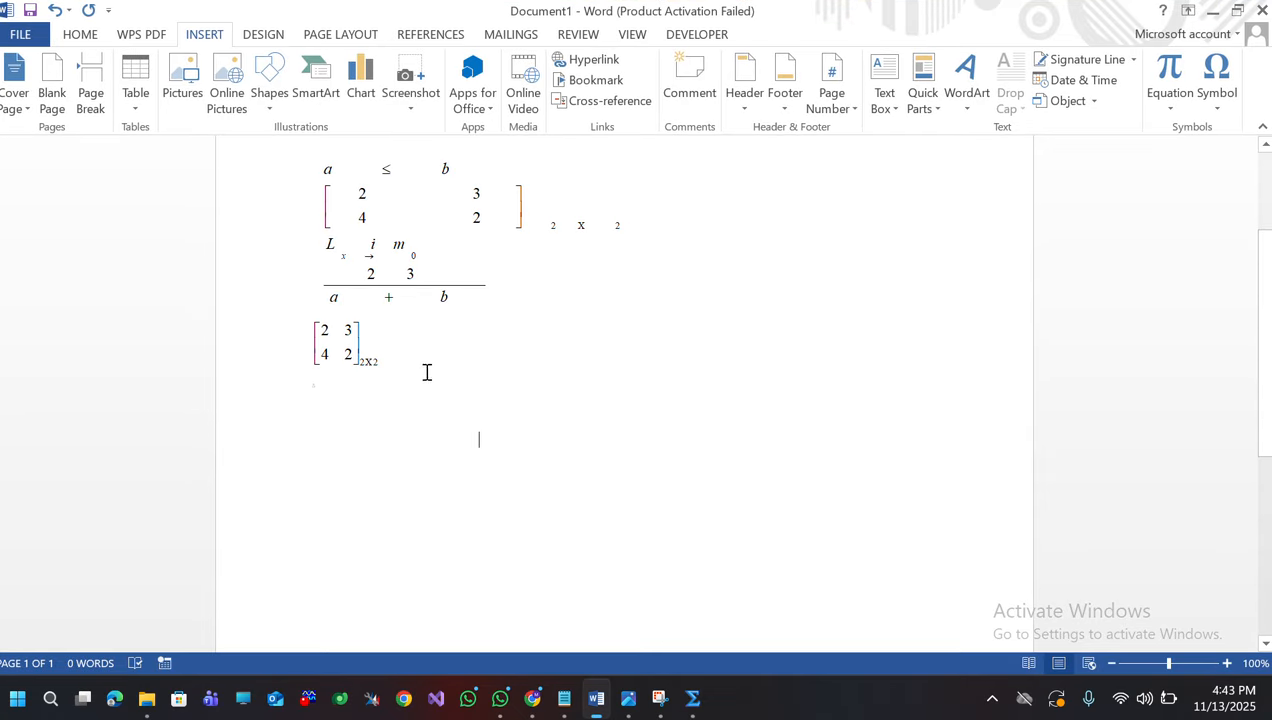
pyautogui.hotkey('ctrl', 'v')
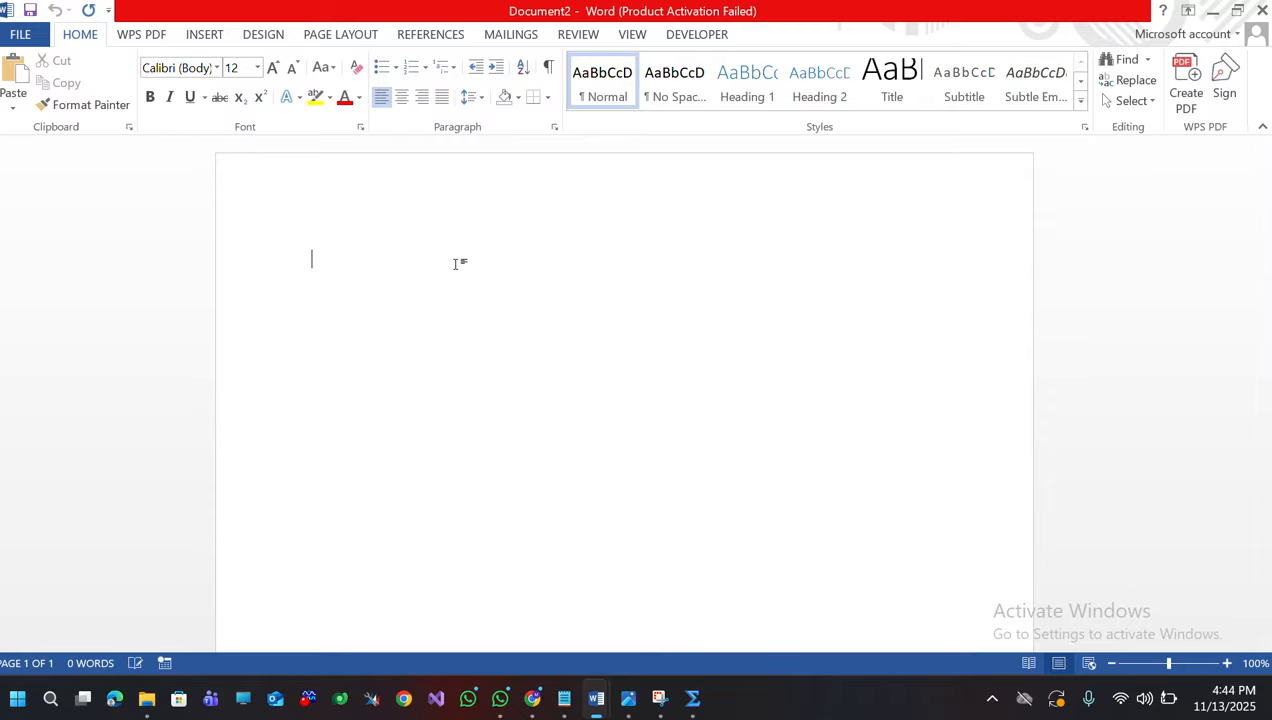
pyautogui.hotkey('ctrl', 'v')
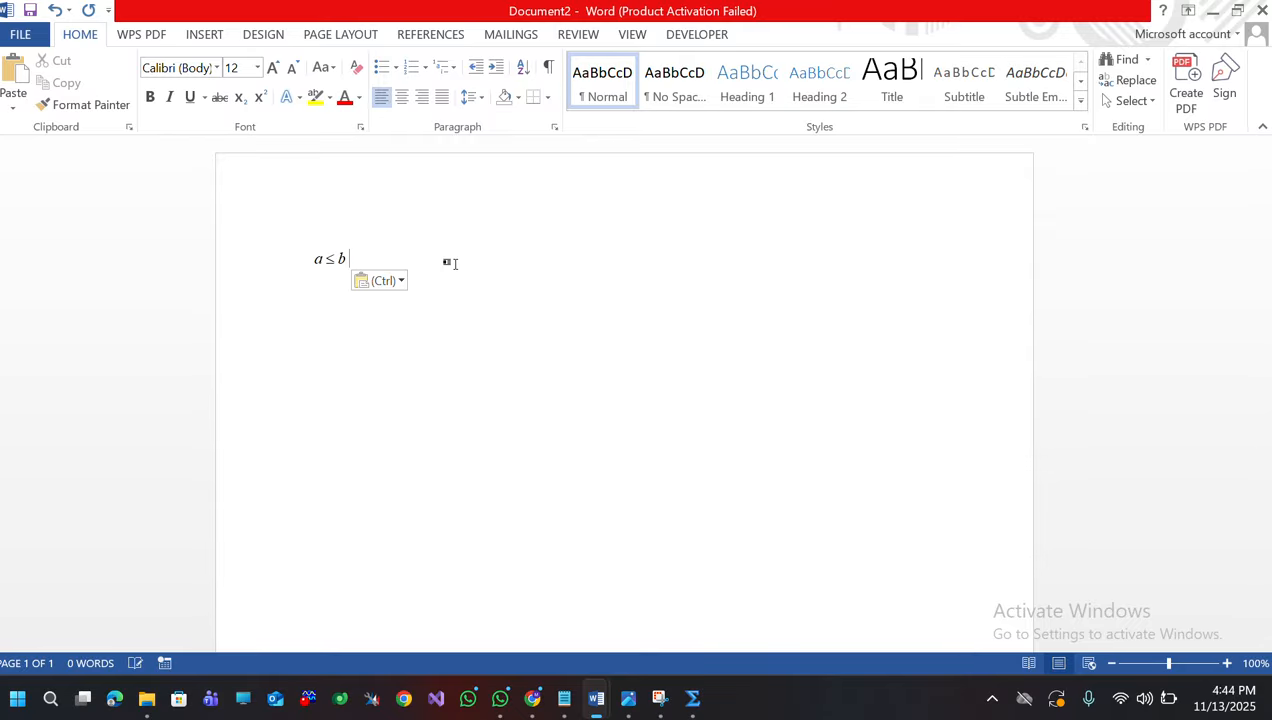
pyautogui.click(325, 262)
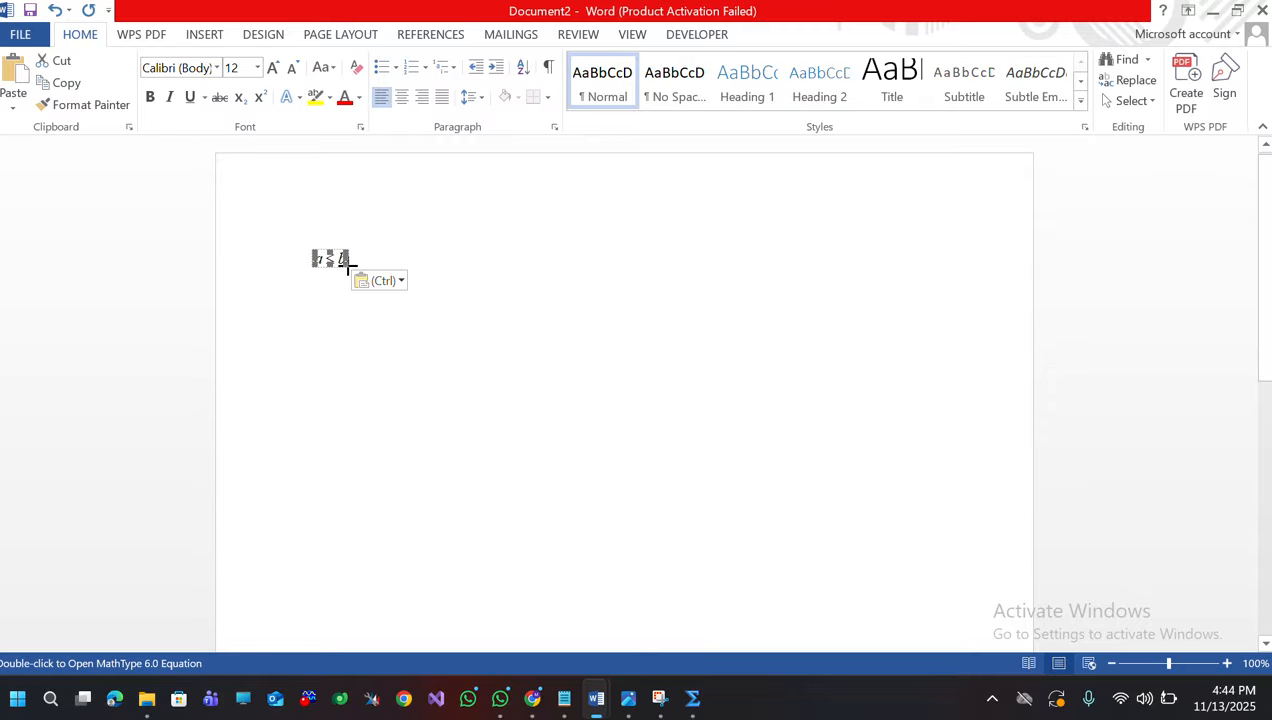
pyautogui.moveTo(347, 266); pyautogui.dragTo(513, 271)
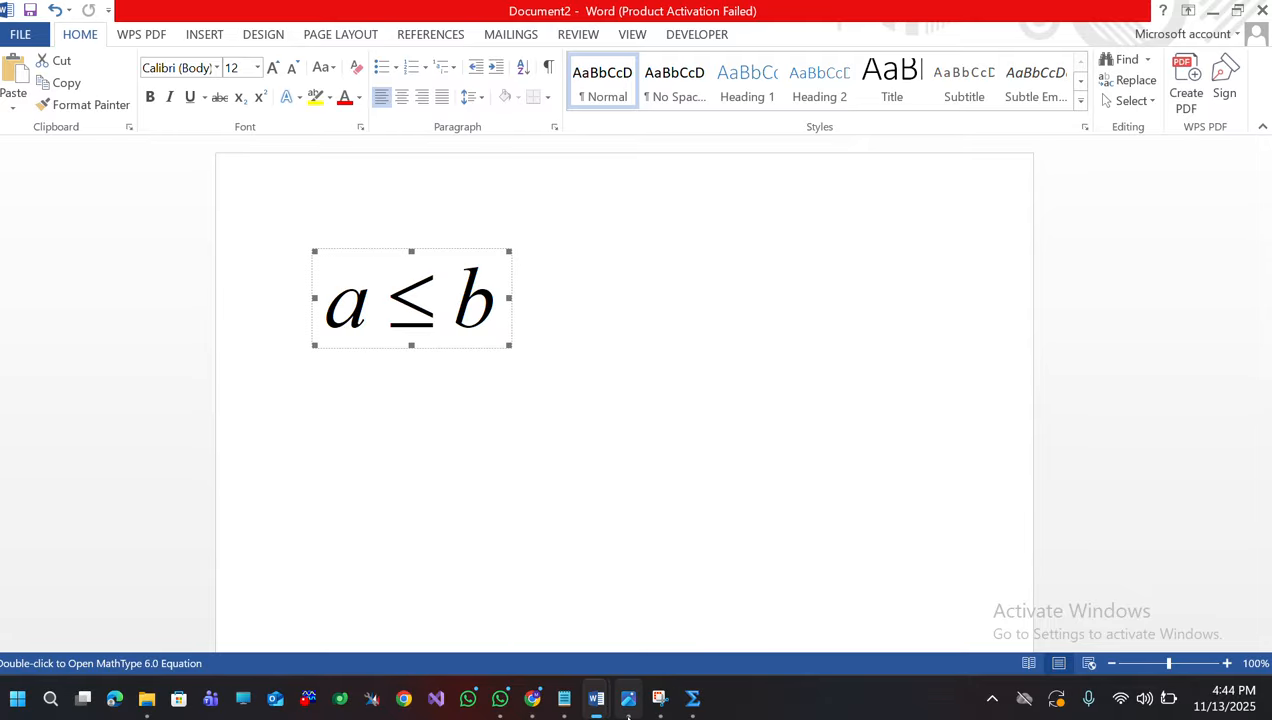
# Step: Switch back to MathType and insert square brackets containing a 2-row, 2-column matrix on a new line below a ≤ b
pyautogui.moveTo(628, 697)
pyautogui.moveTo(623, 643)
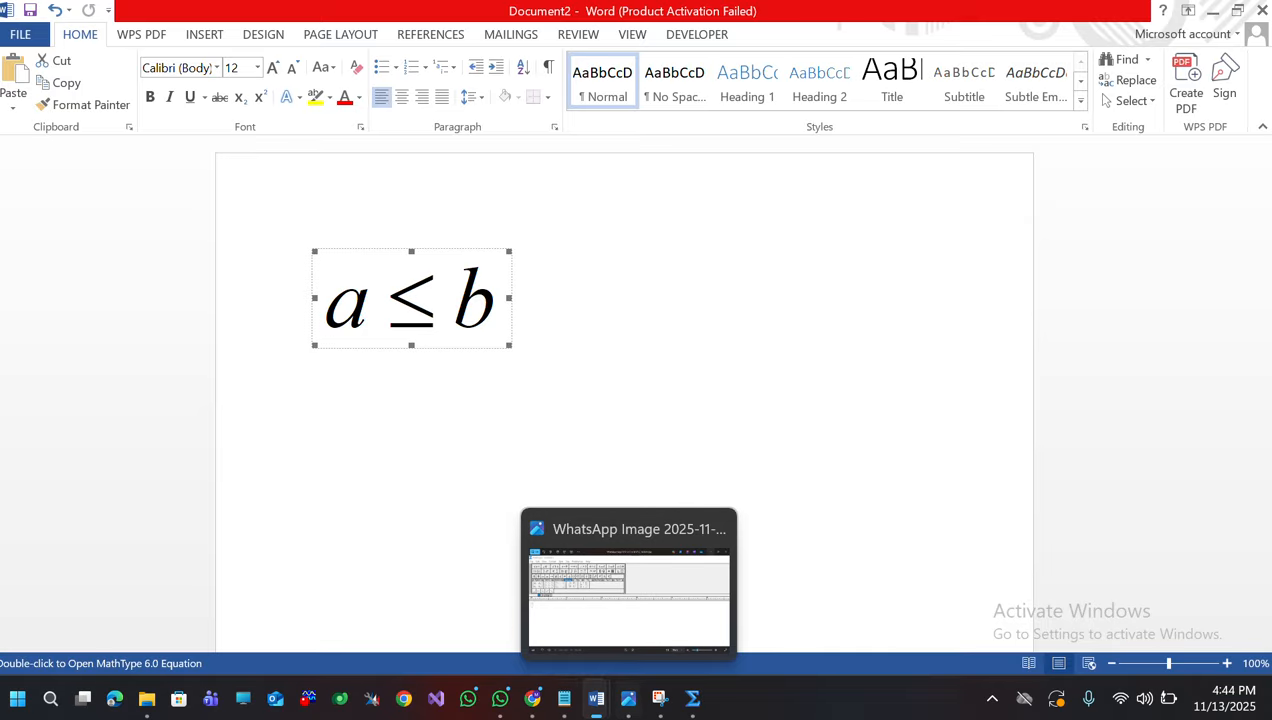
pyautogui.click(687, 712)
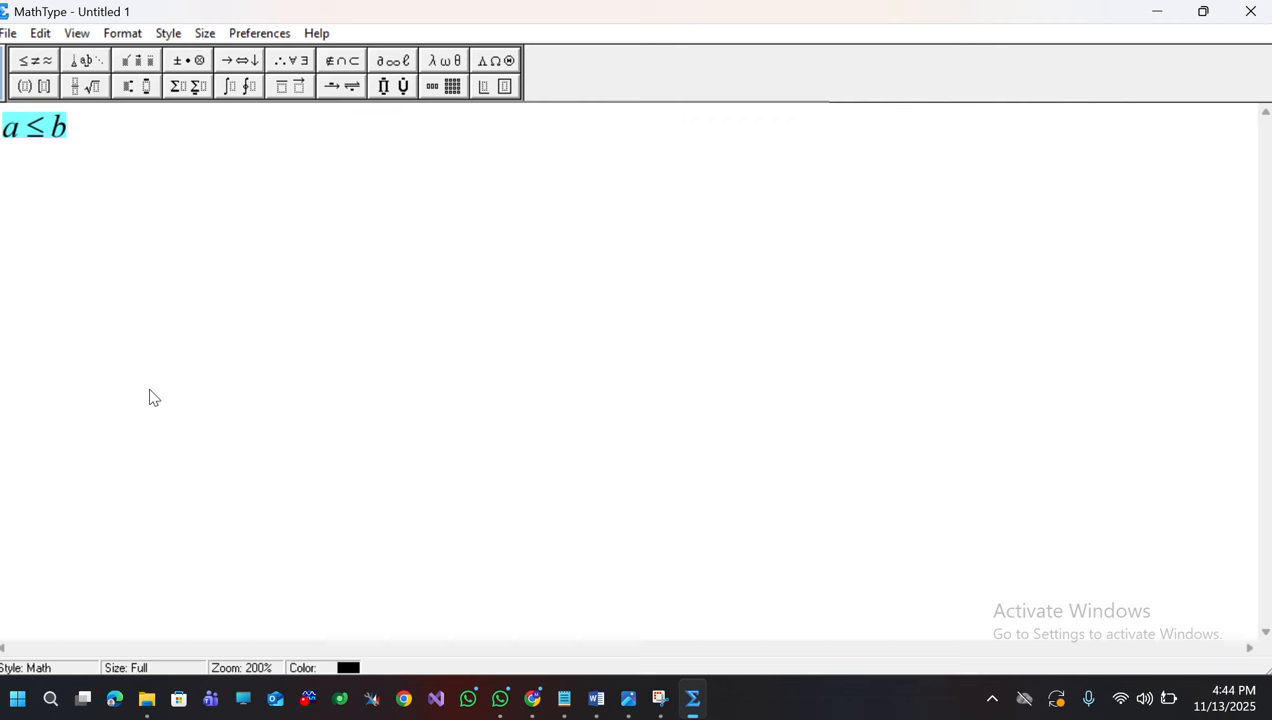
pyautogui.click(80, 131)
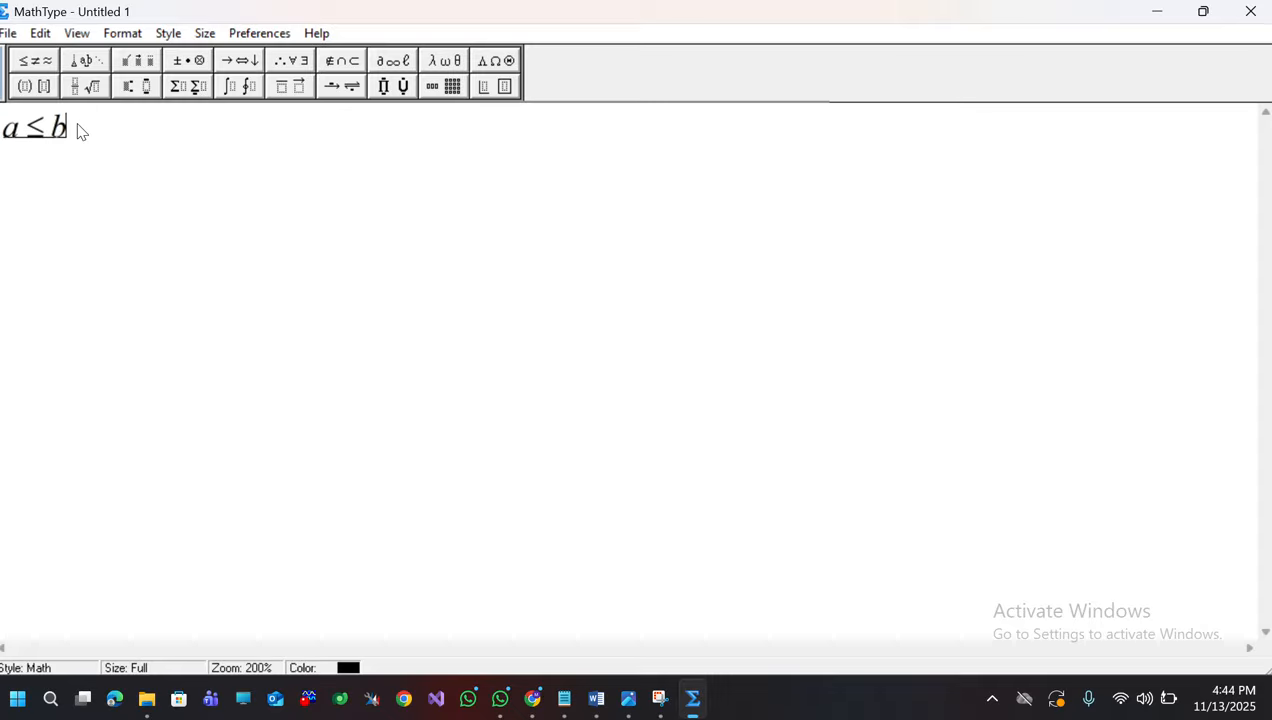
pyautogui.press('Return')
pyautogui.click(44, 87)
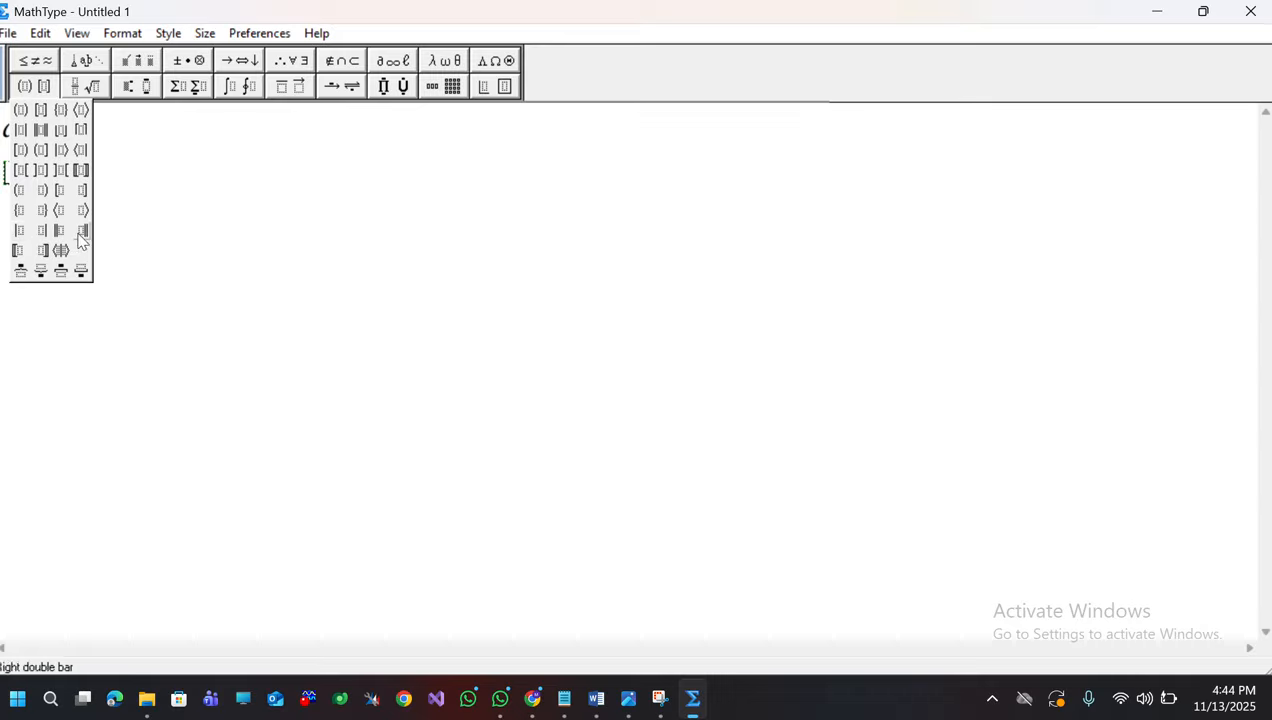
pyautogui.click(41, 110)
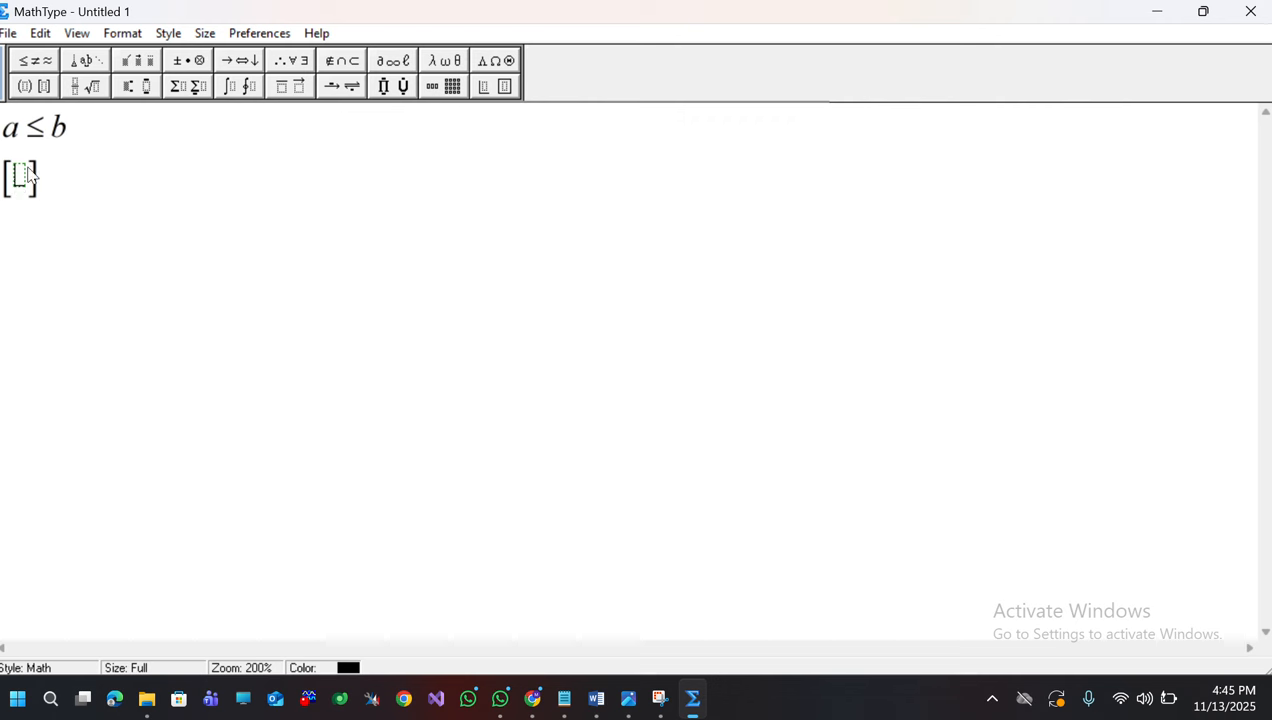
pyautogui.click(451, 88)
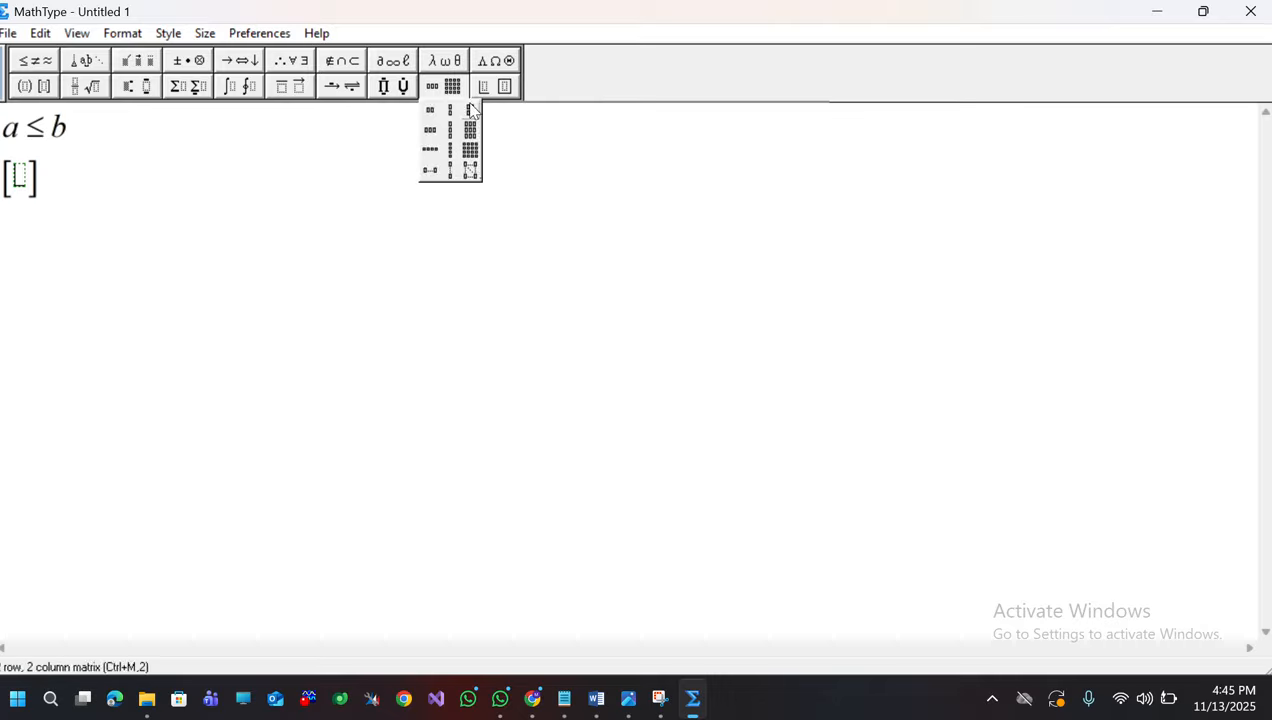
pyautogui.click(471, 112)
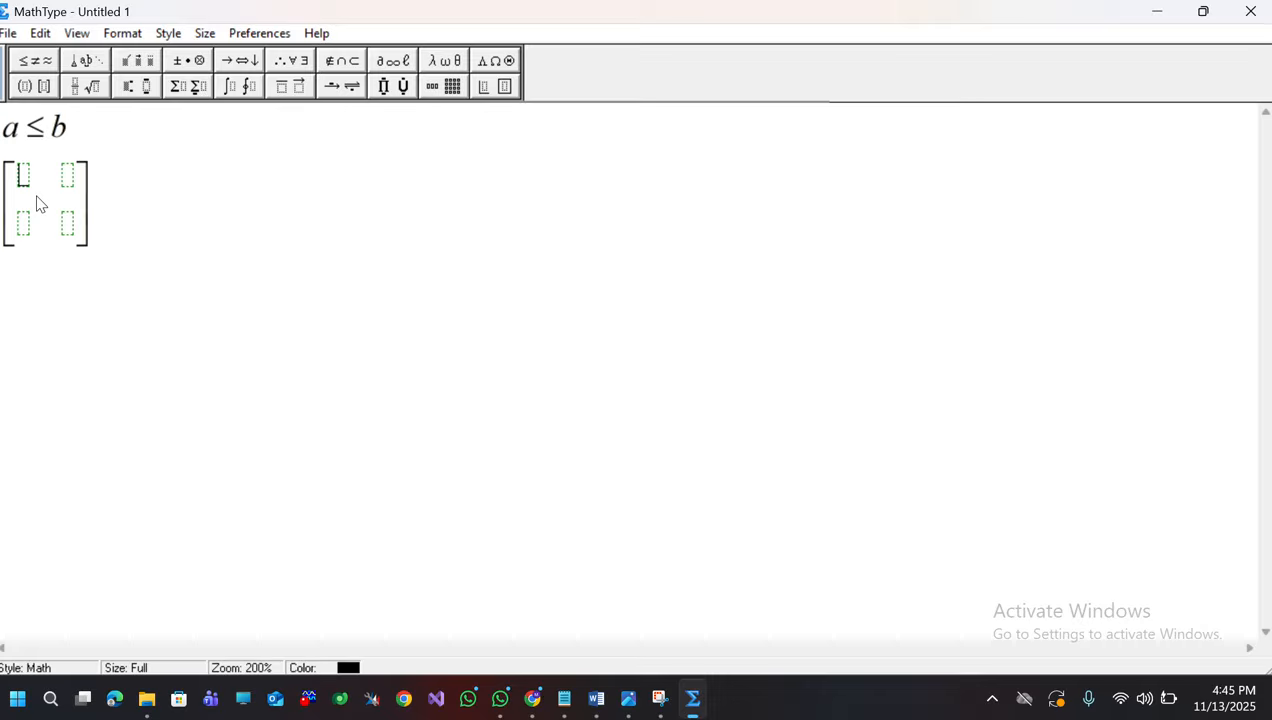
# Step: Fill the matrix with 2 and 3 in the first row and -4 and 5 in the second row
pyautogui.write('2')
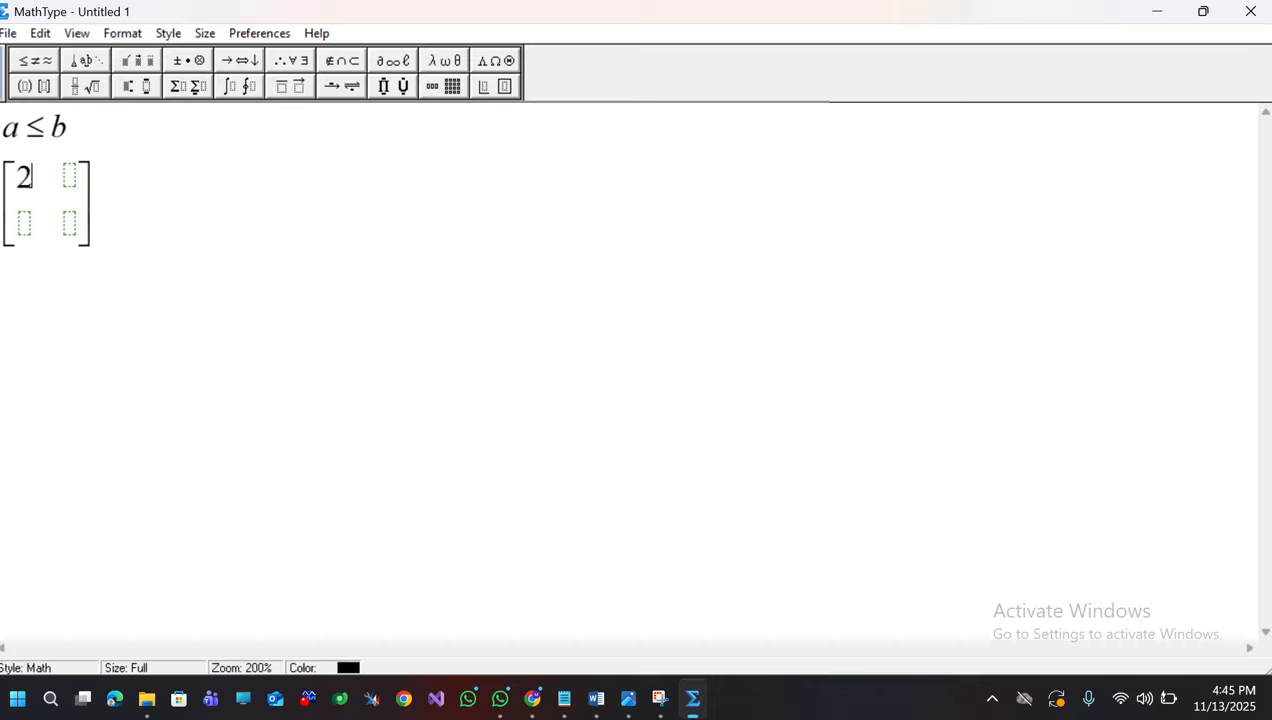
pyautogui.click(69, 180)
pyautogui.write('3')
pyautogui.click(35, 222)
pyautogui.write('-4')
pyautogui.press('Tab')
pyautogui.write('5')
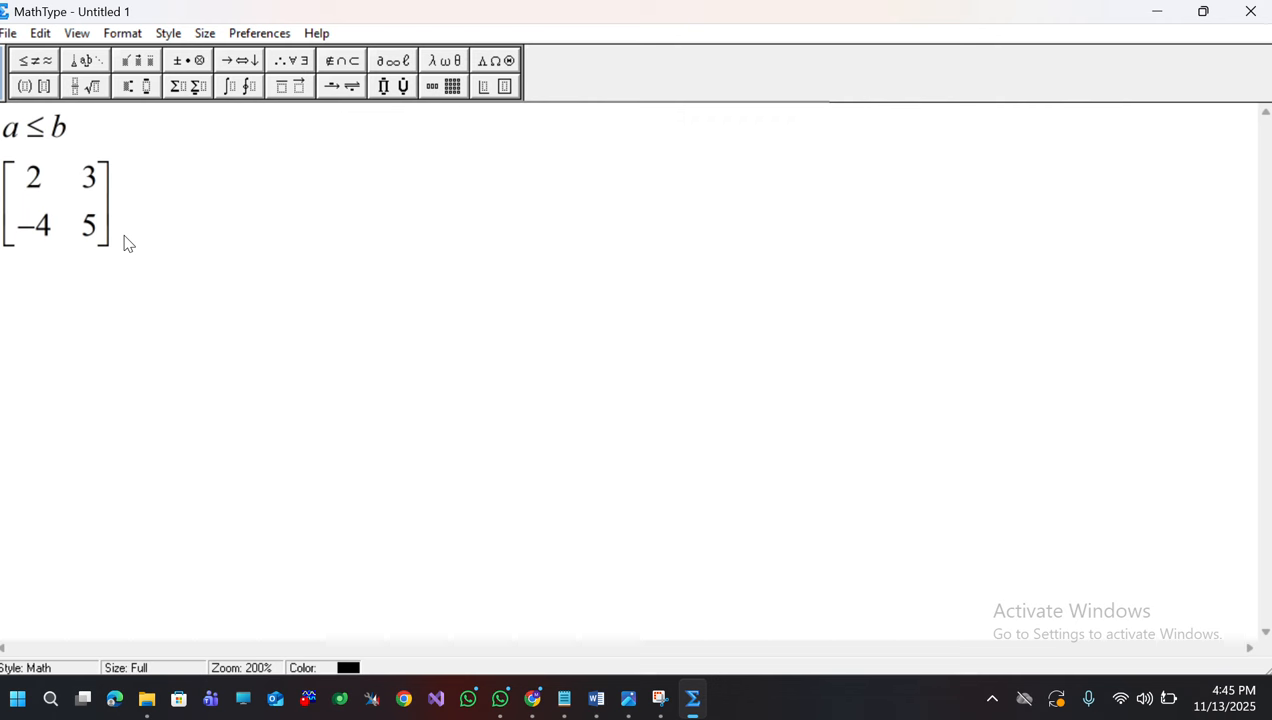
# Step: Add the subscript 2X2 after the matrix, using the uppercase Greek Chi for the X
pyautogui.click(128, 90)
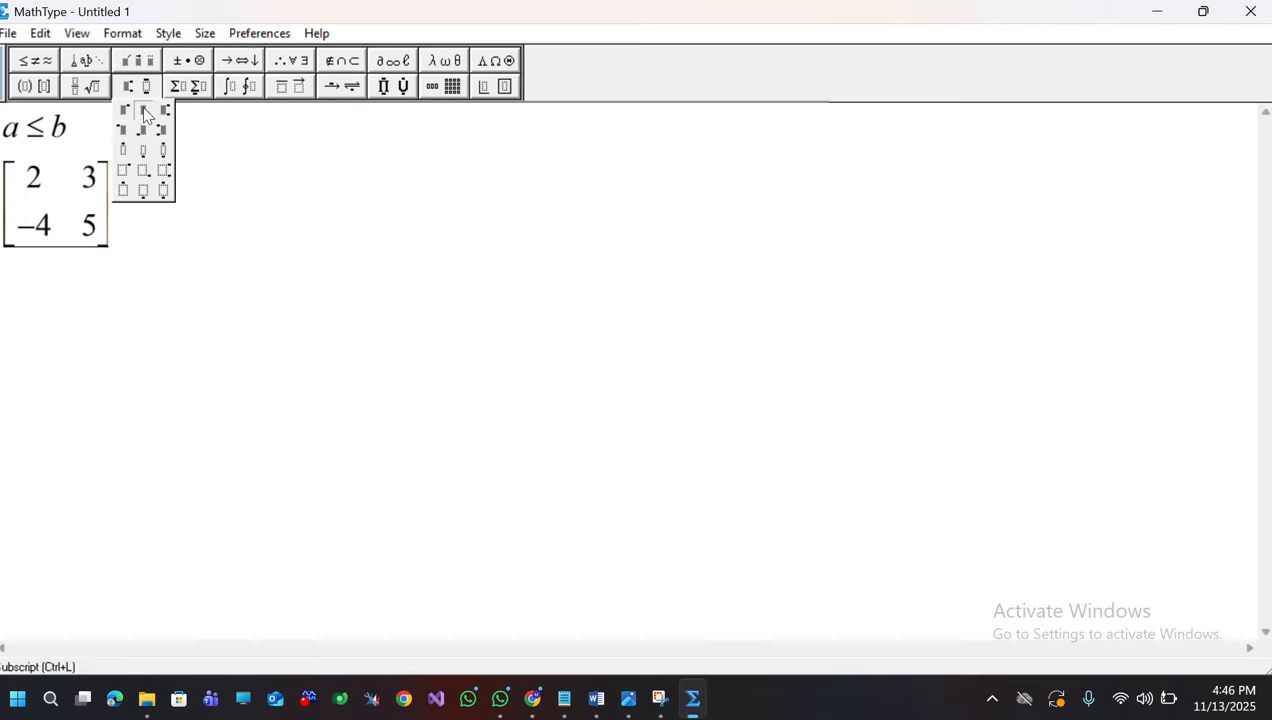
pyautogui.click(143, 110)
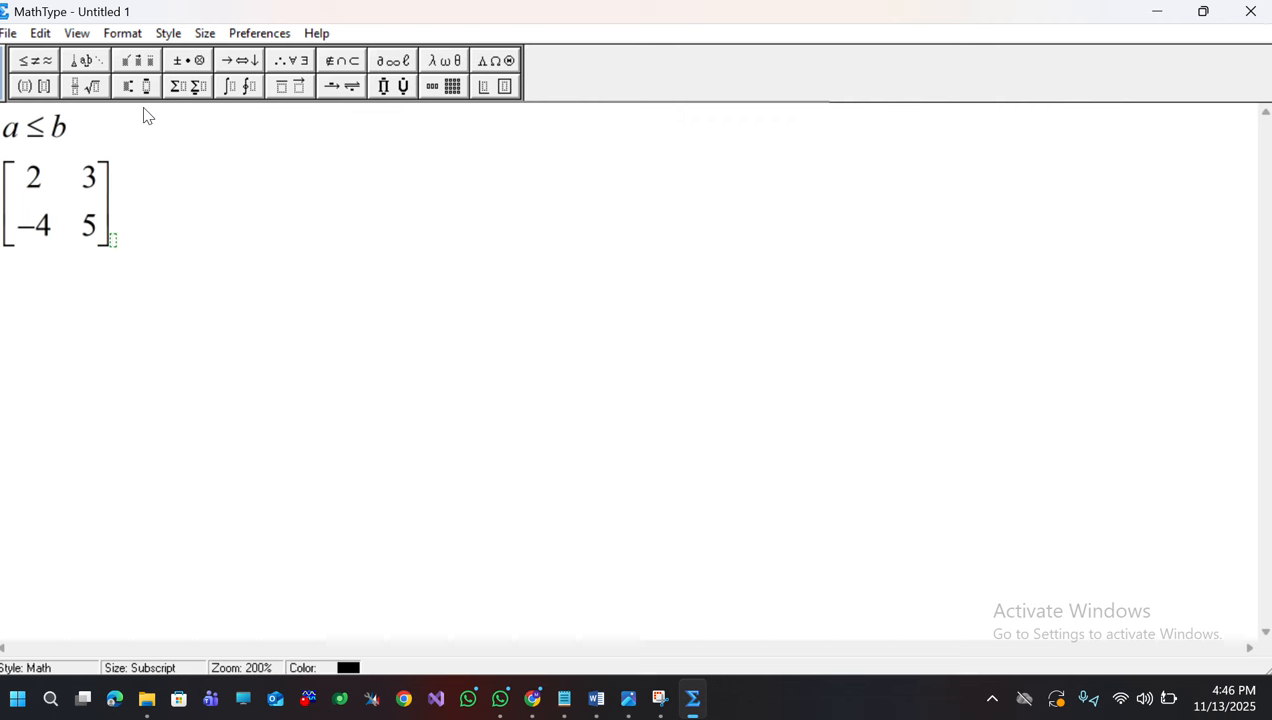
pyautogui.write('2')
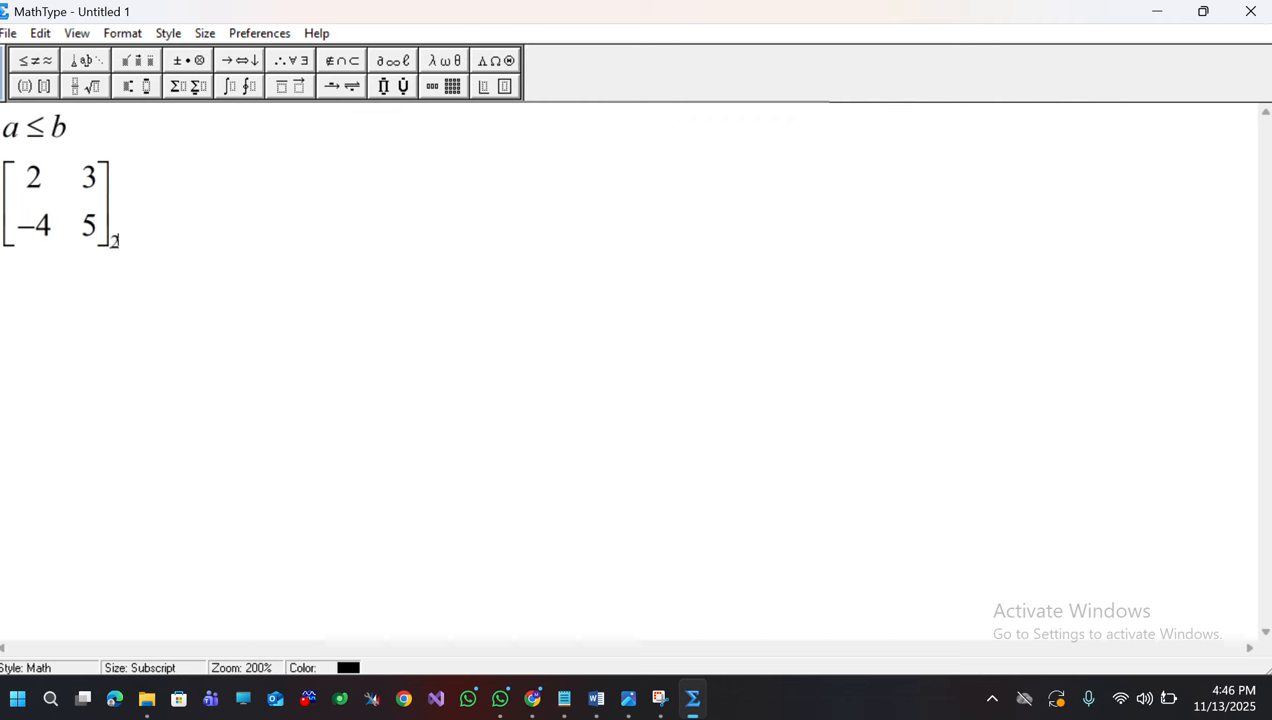
pyautogui.click(487, 63)
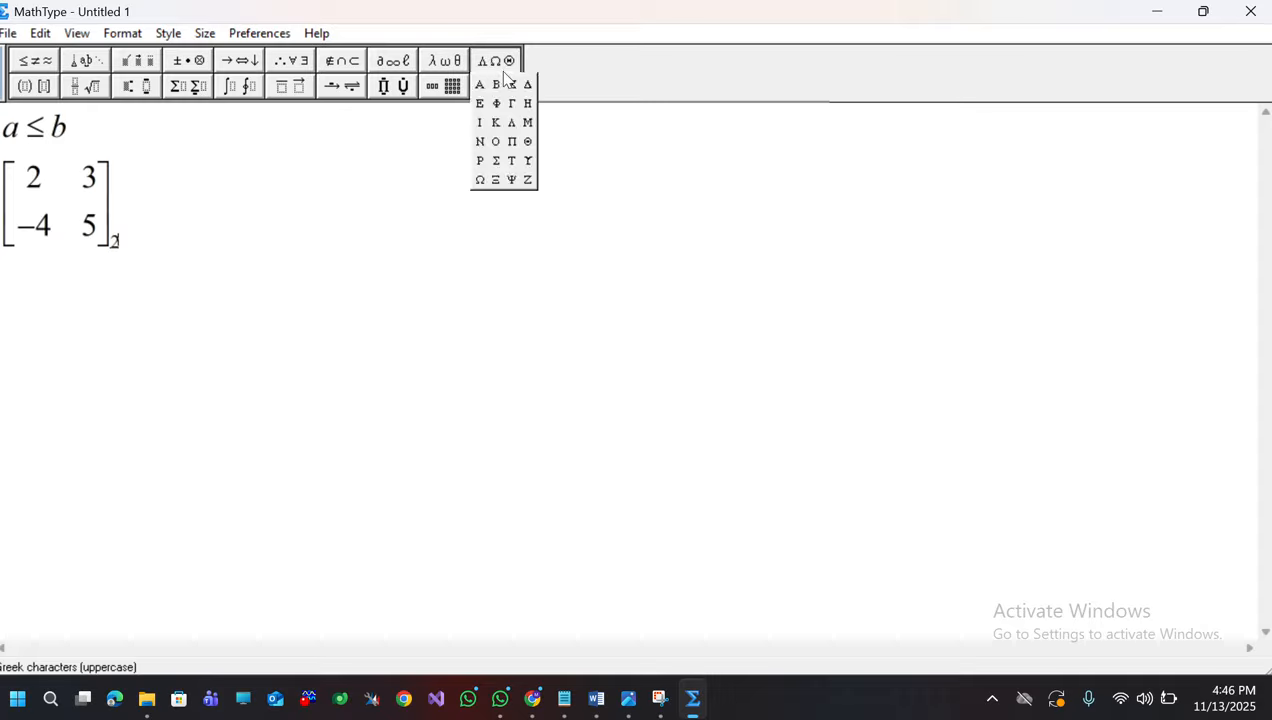
pyautogui.click(512, 85)
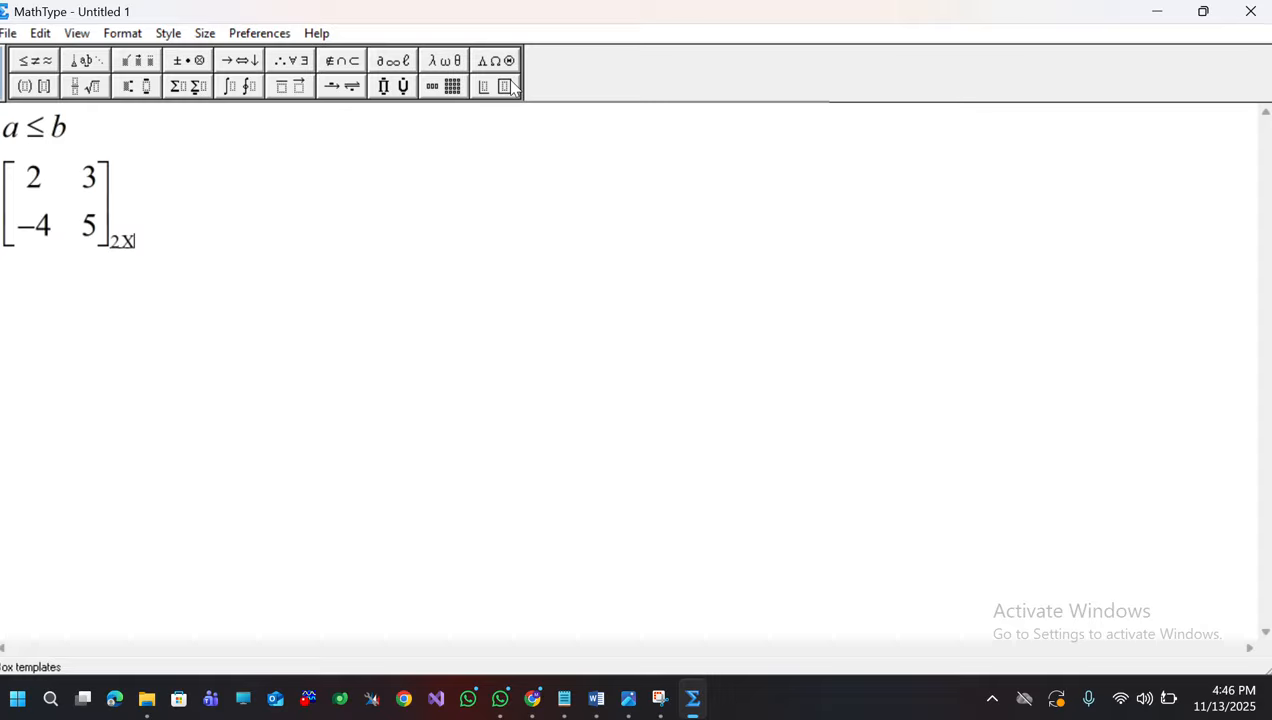
pyautogui.write('2')
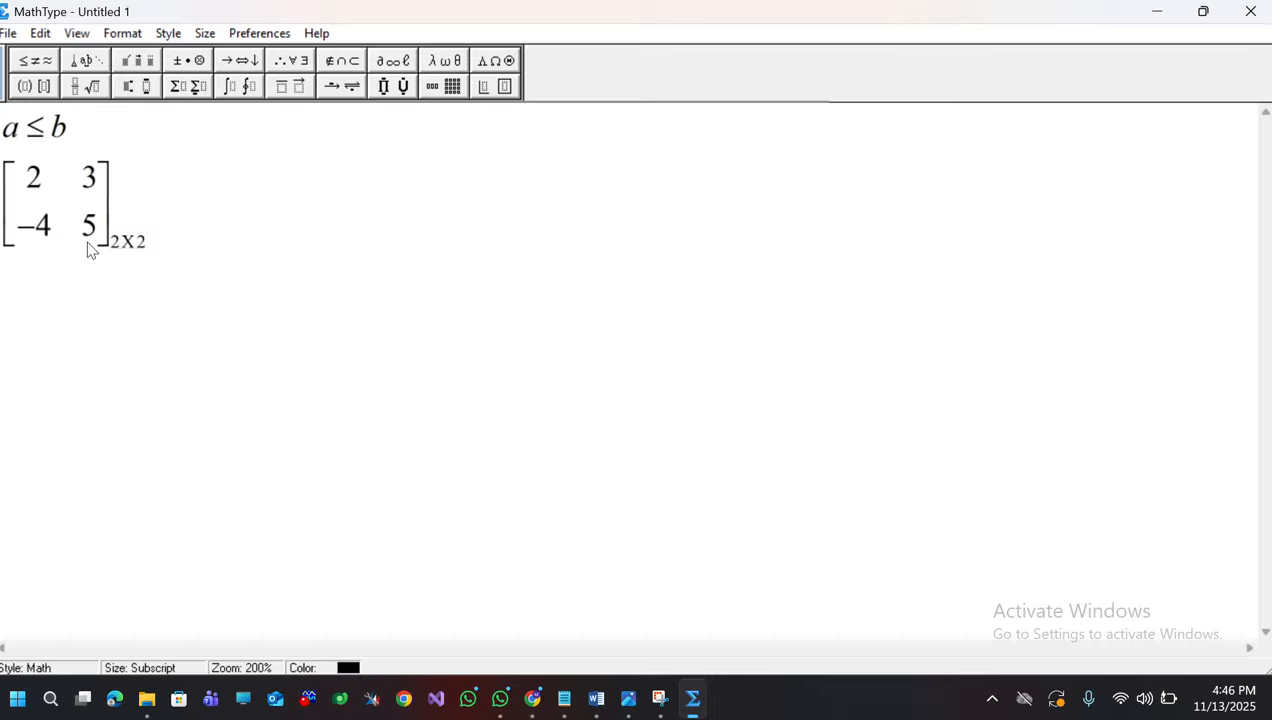
# Step: Start a new empty line below the matrix, outside its subscript
pyautogui.press('Return')
pyautogui.click(145, 230)
pyautogui.click(112, 249)
pyautogui.press('BackSpace')
pyautogui.click(165, 228)
pyautogui.press('Return')
pyautogui.moveTo(165, 221); pyautogui.dragTo(8, 222)
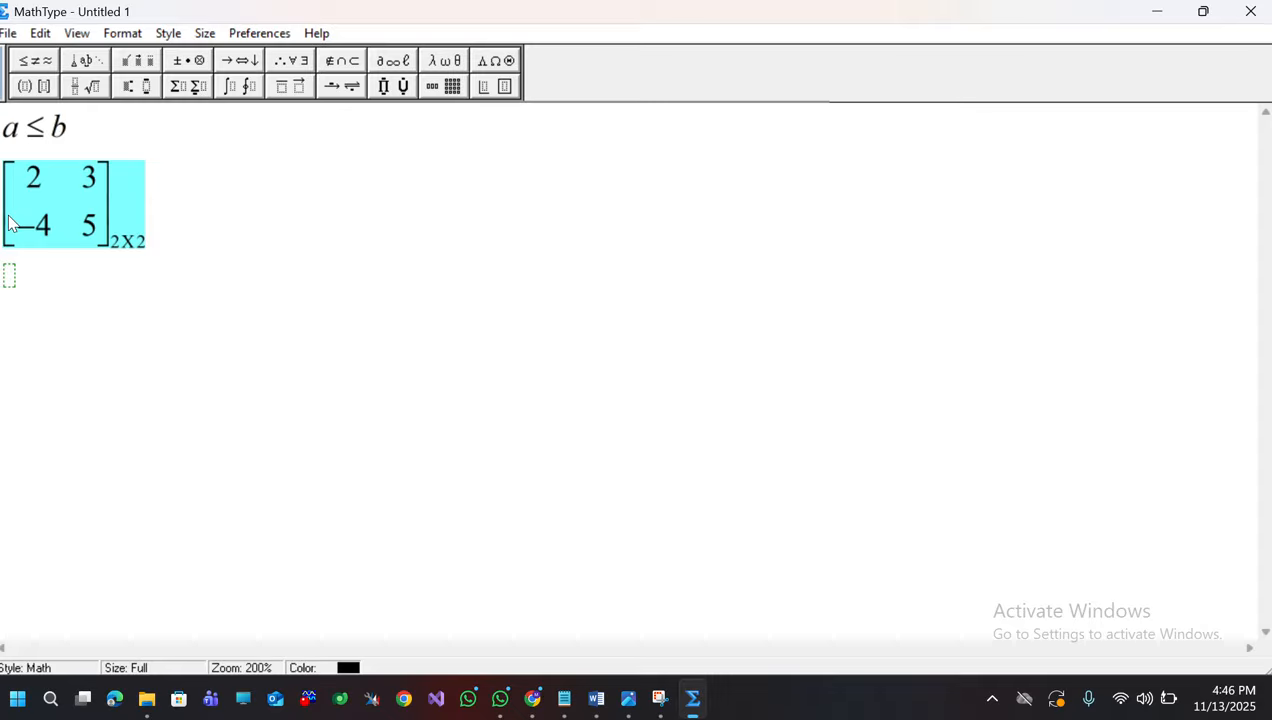
pyautogui.press('Delete')
pyautogui.write('i')
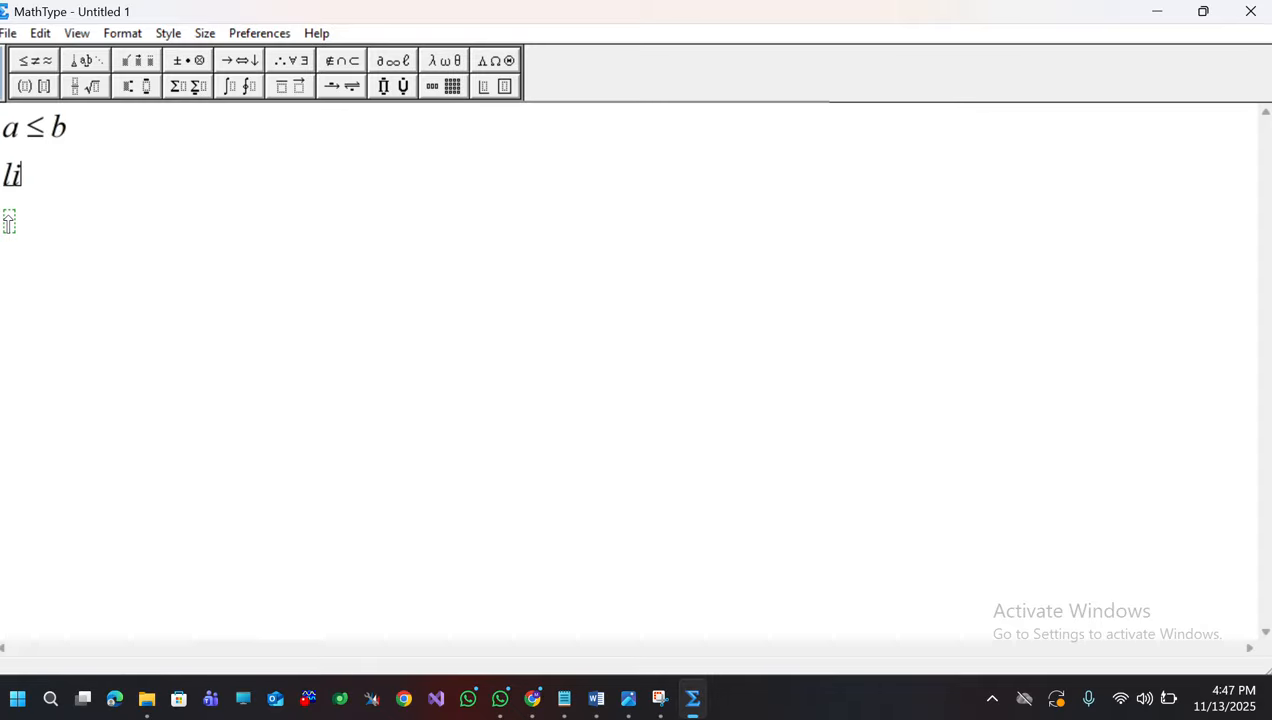
pyautogui.hotkey('ctrl', 'z')
# Step: Enter lim on the empty line below the matrix
pyautogui.click(12, 272)
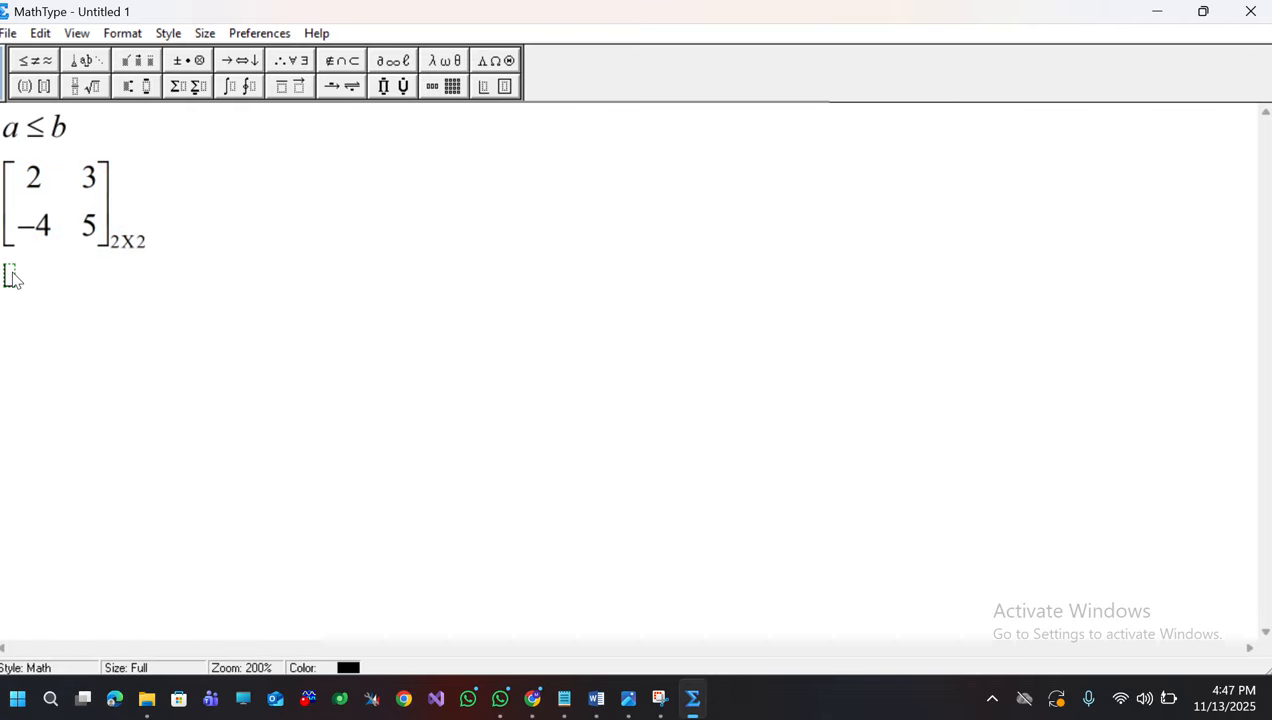
pyautogui.write('lim')
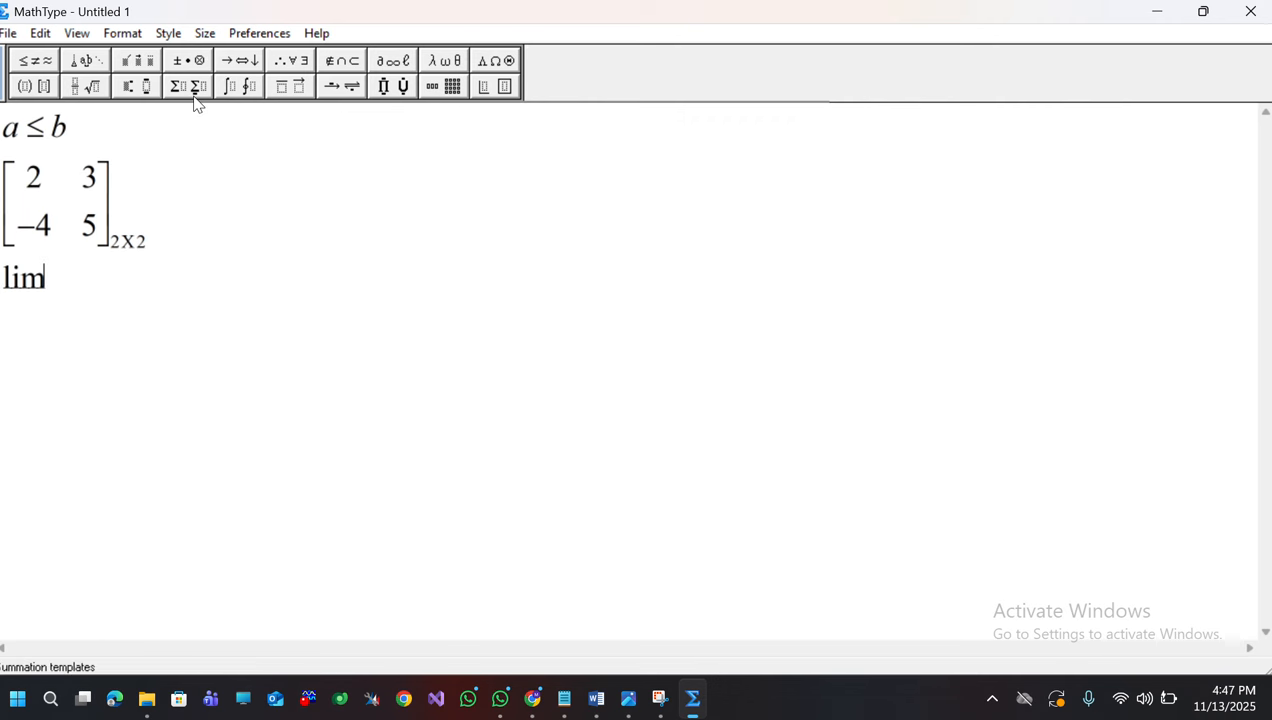
pyautogui.click(141, 87)
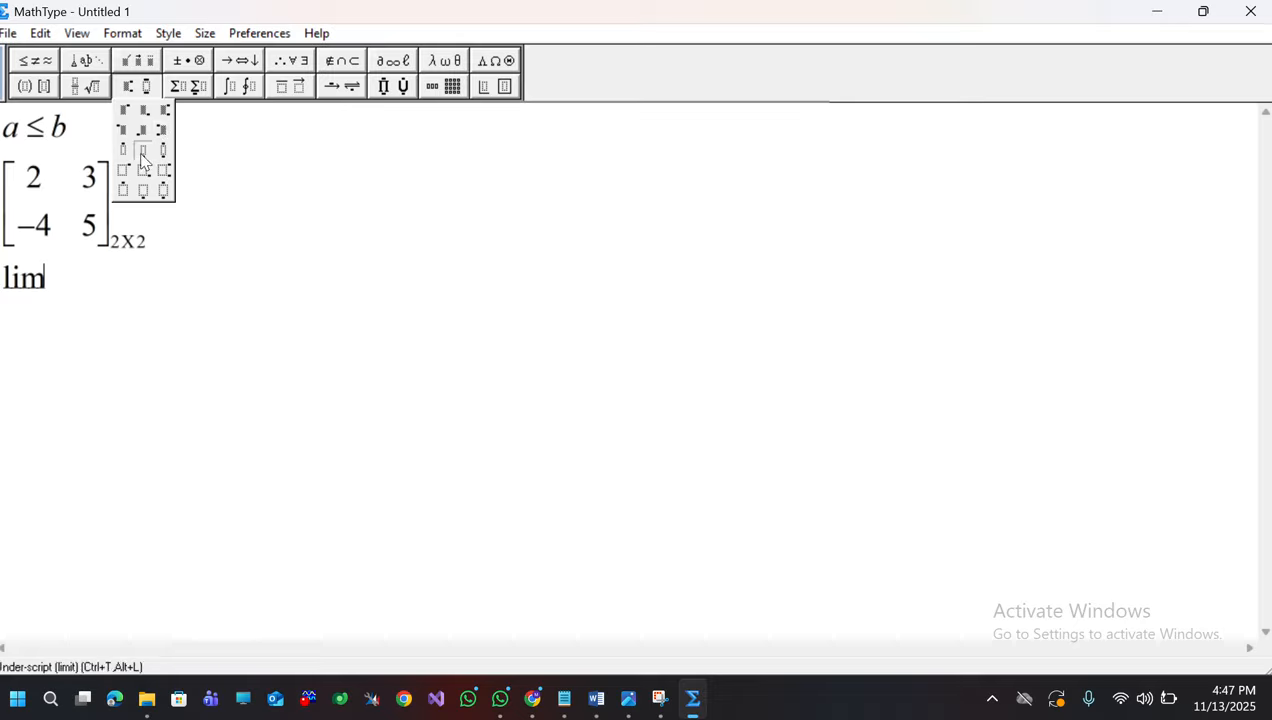
pyautogui.click(143, 158)
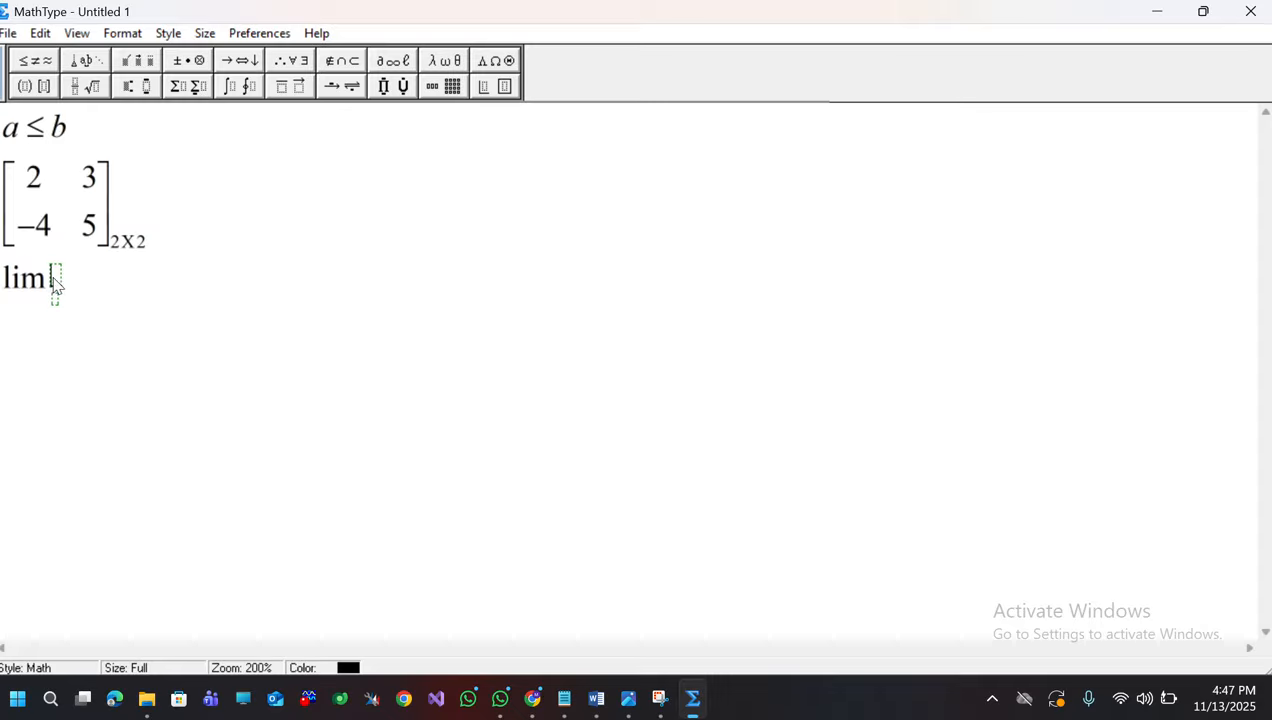
pyautogui.press('BackSpace')
pyautogui.press('BackSpace')
# Step: Add an under-limit slot beneath lim and fill it with x→0, using the right arrow symbol
pyautogui.moveTo(45, 277); pyautogui.dragTo(2, 280)
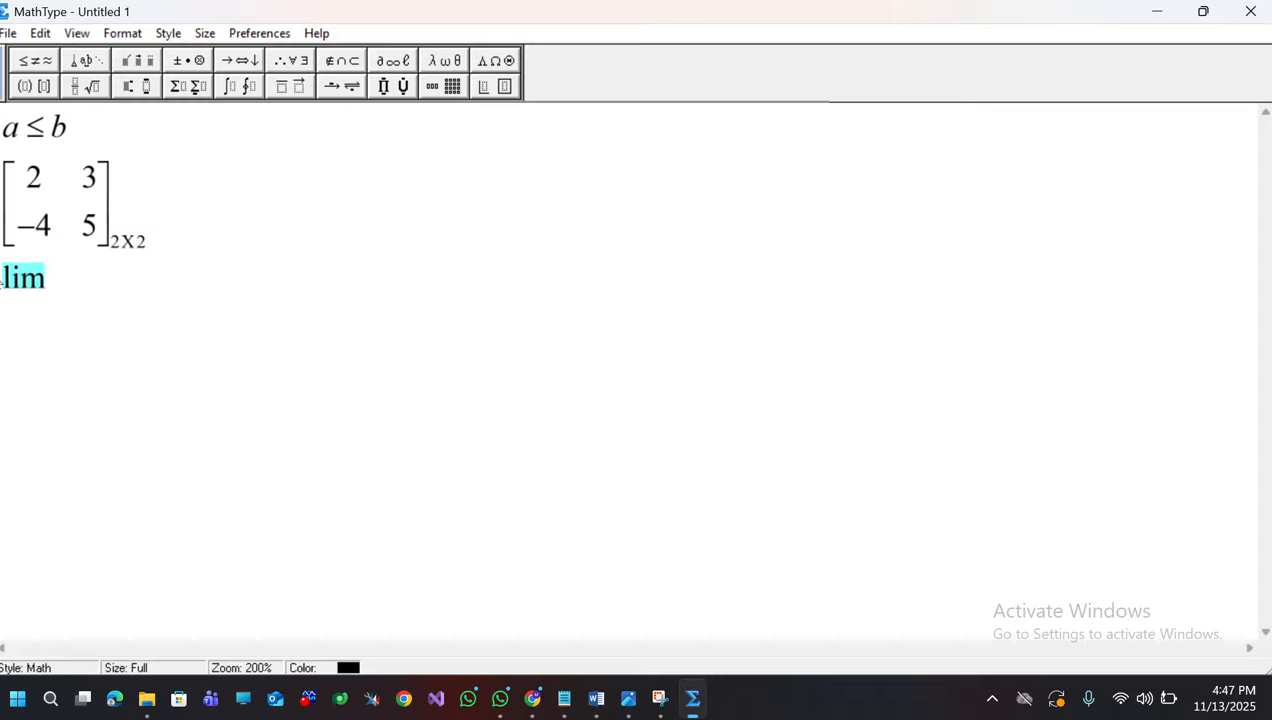
pyautogui.click(158, 88)
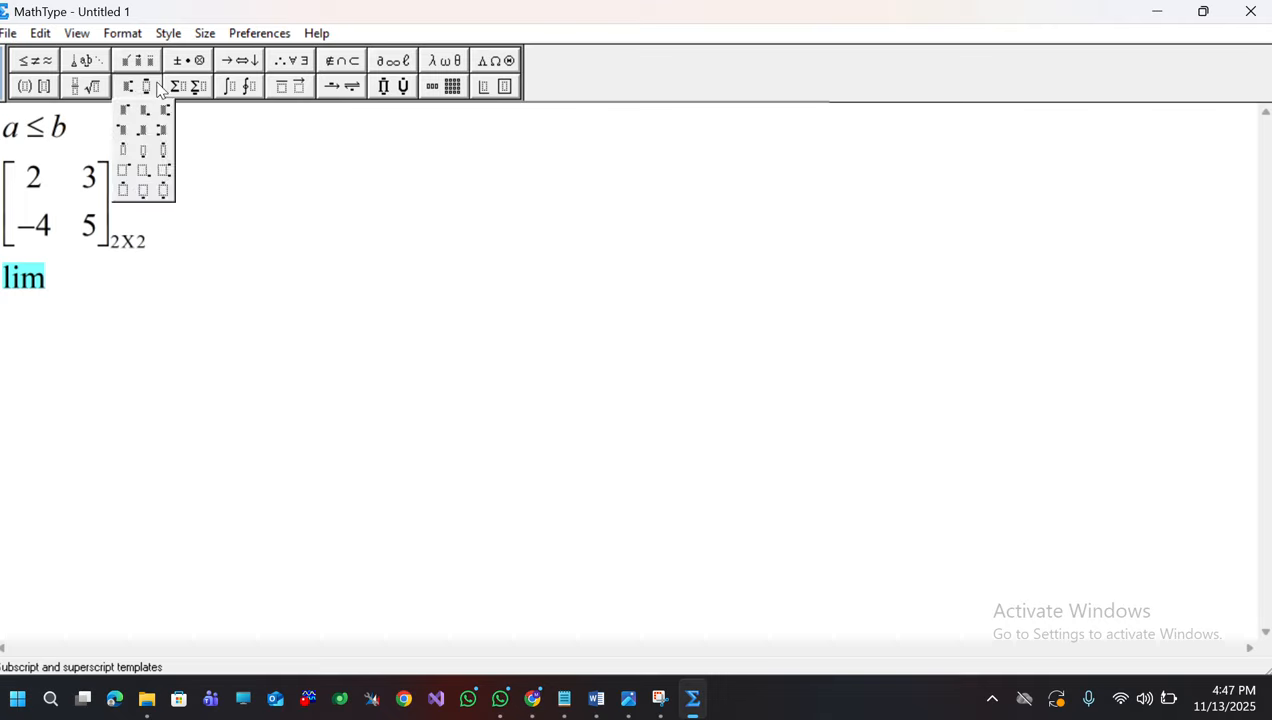
pyautogui.click(143, 157)
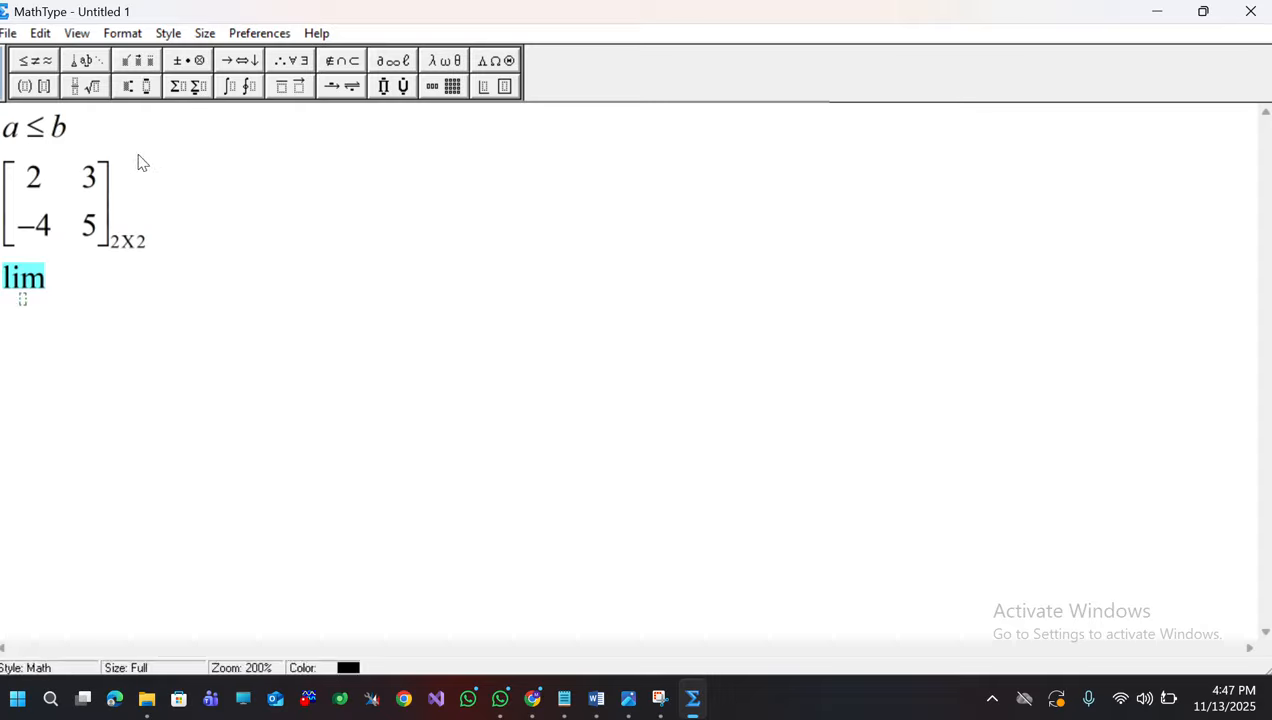
pyautogui.click(22, 299)
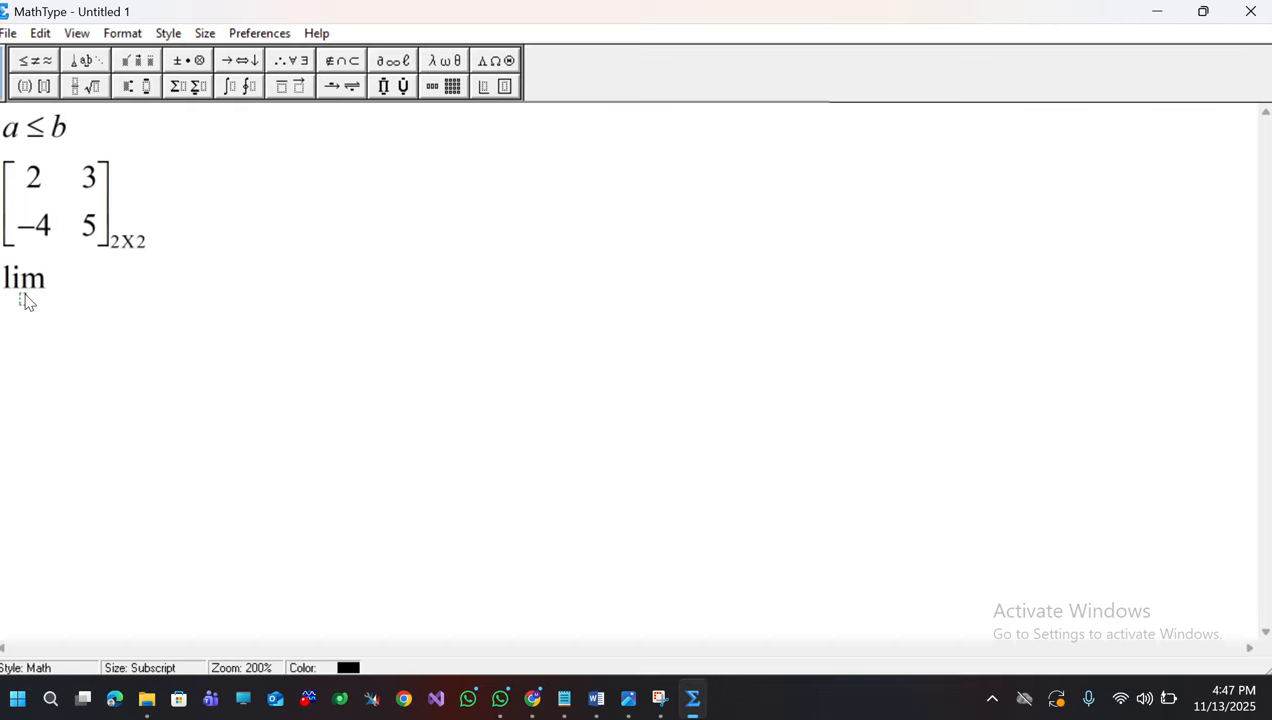
pyautogui.write('x')
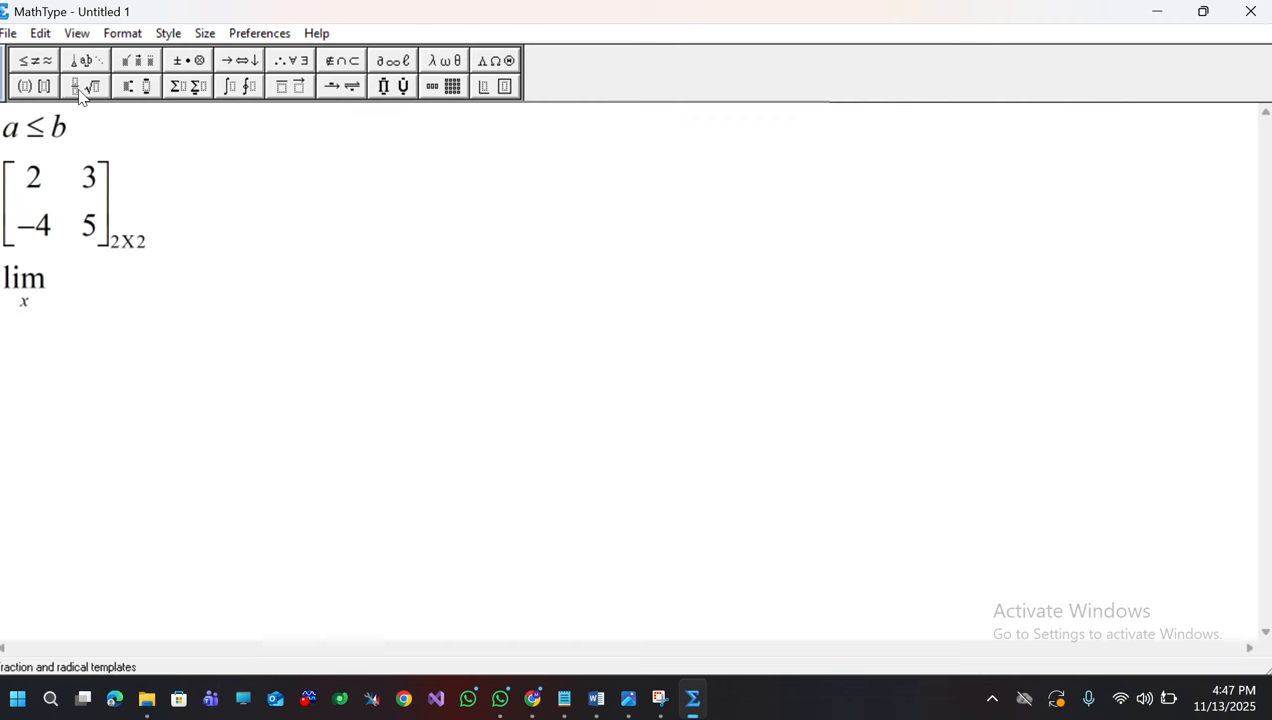
pyautogui.click(234, 65)
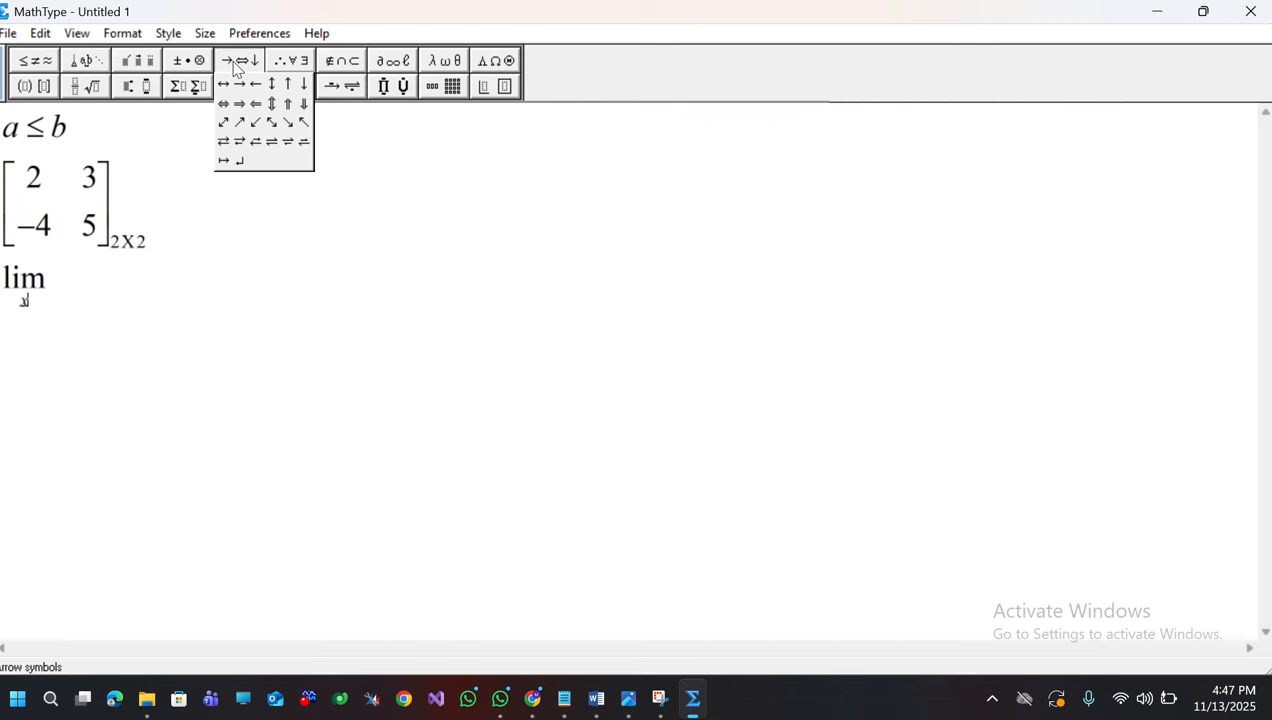
pyautogui.click(239, 86)
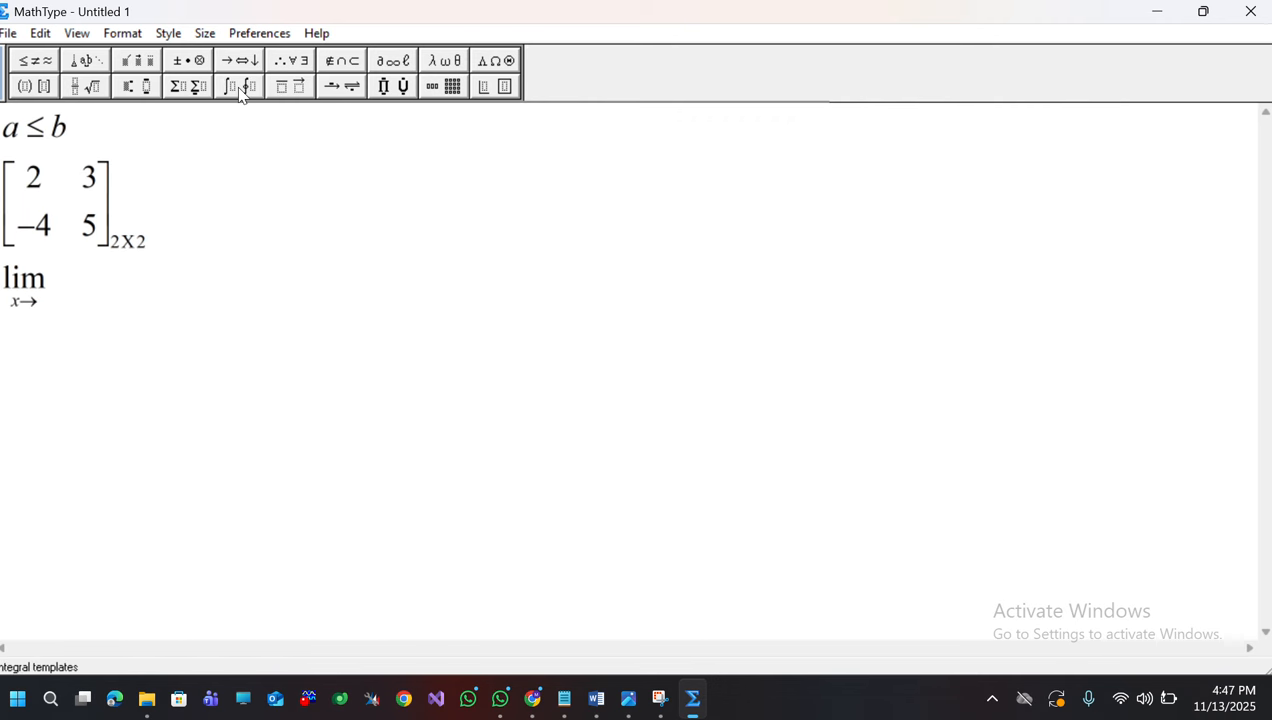
pyautogui.write('0')
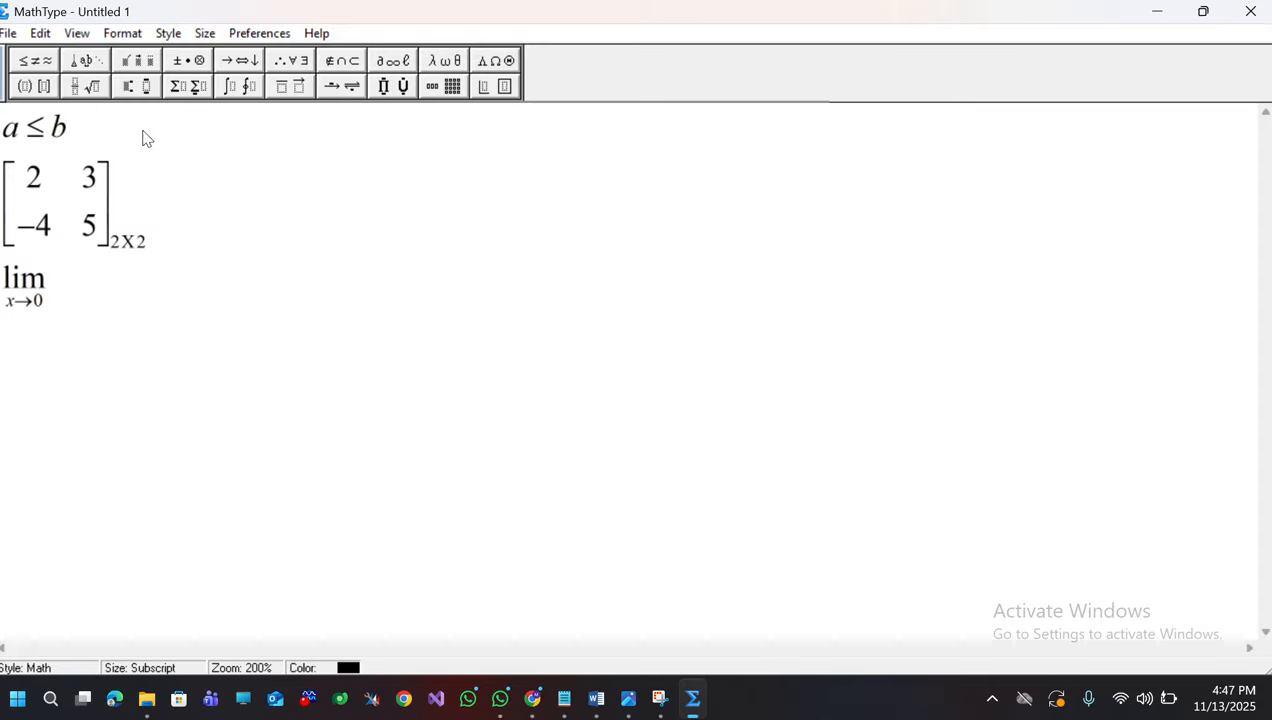
# Step: Examine the symbol and template palettes, including summation, operators, relations, set theory, Greek letters, number sets, products, integrals and matrices
pyautogui.click(196, 90)
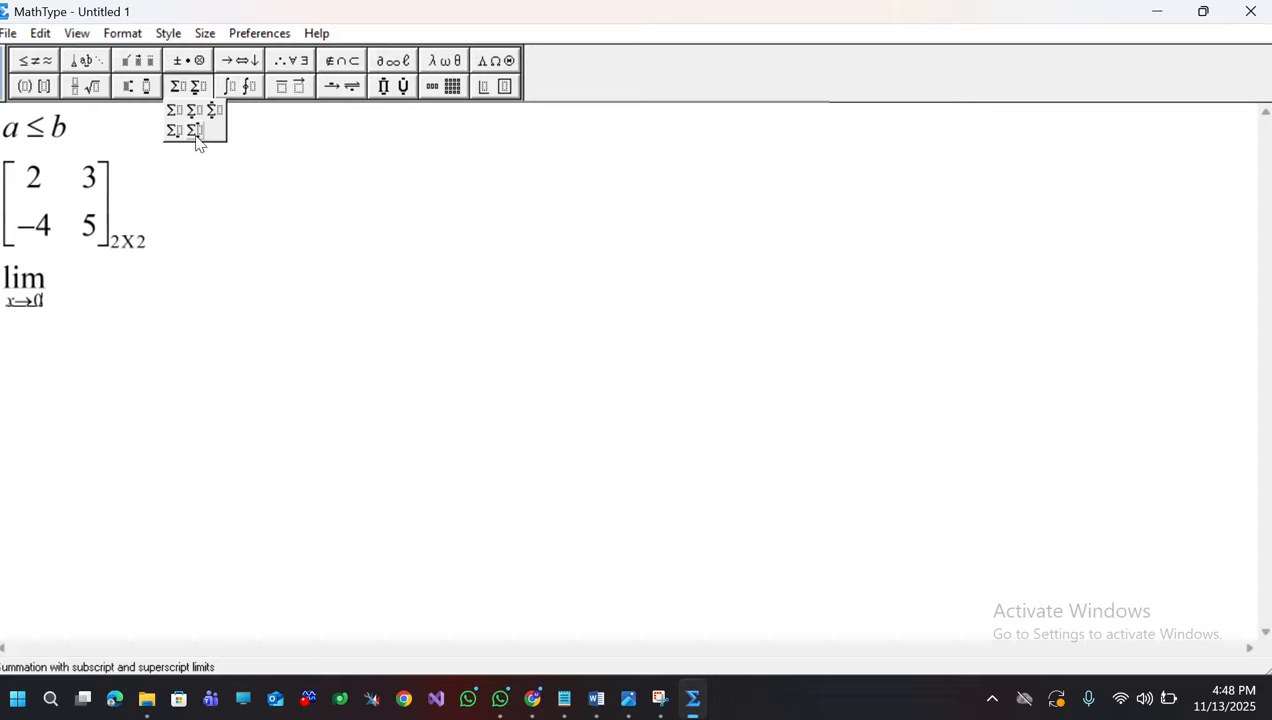
pyautogui.moveTo(181, 62)
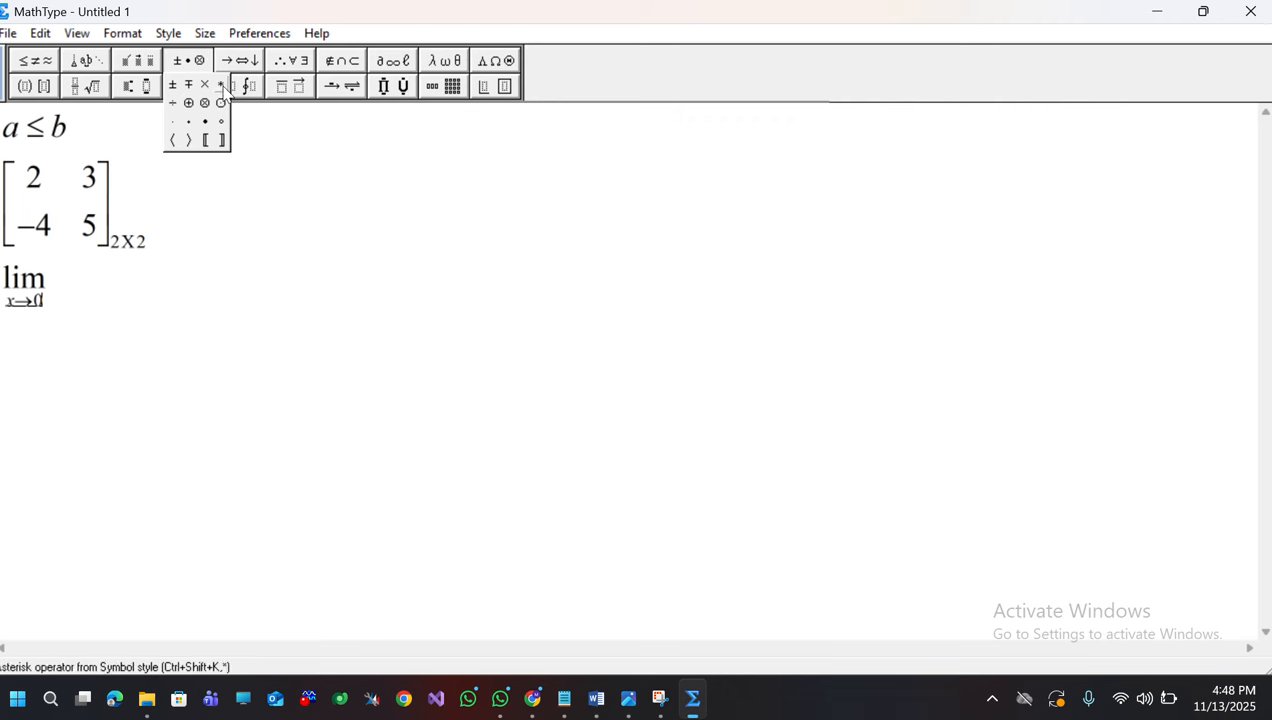
pyautogui.moveTo(168, 89)
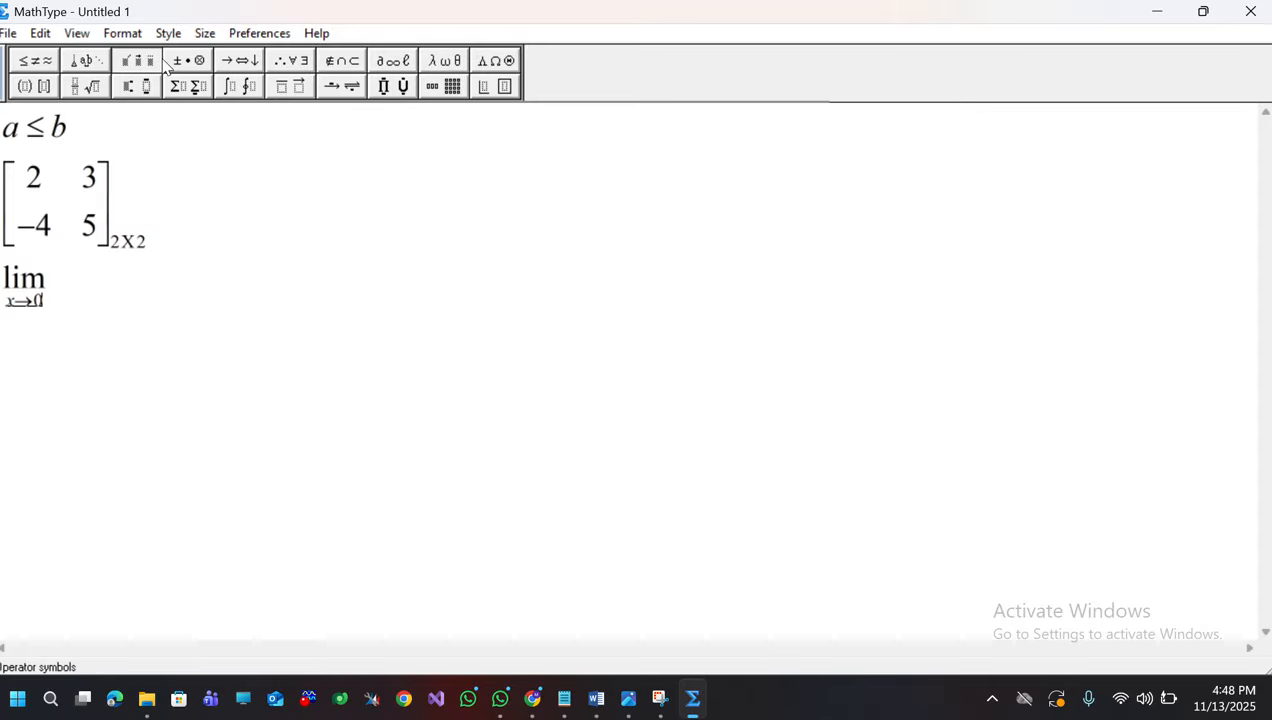
pyautogui.moveTo(30, 60)
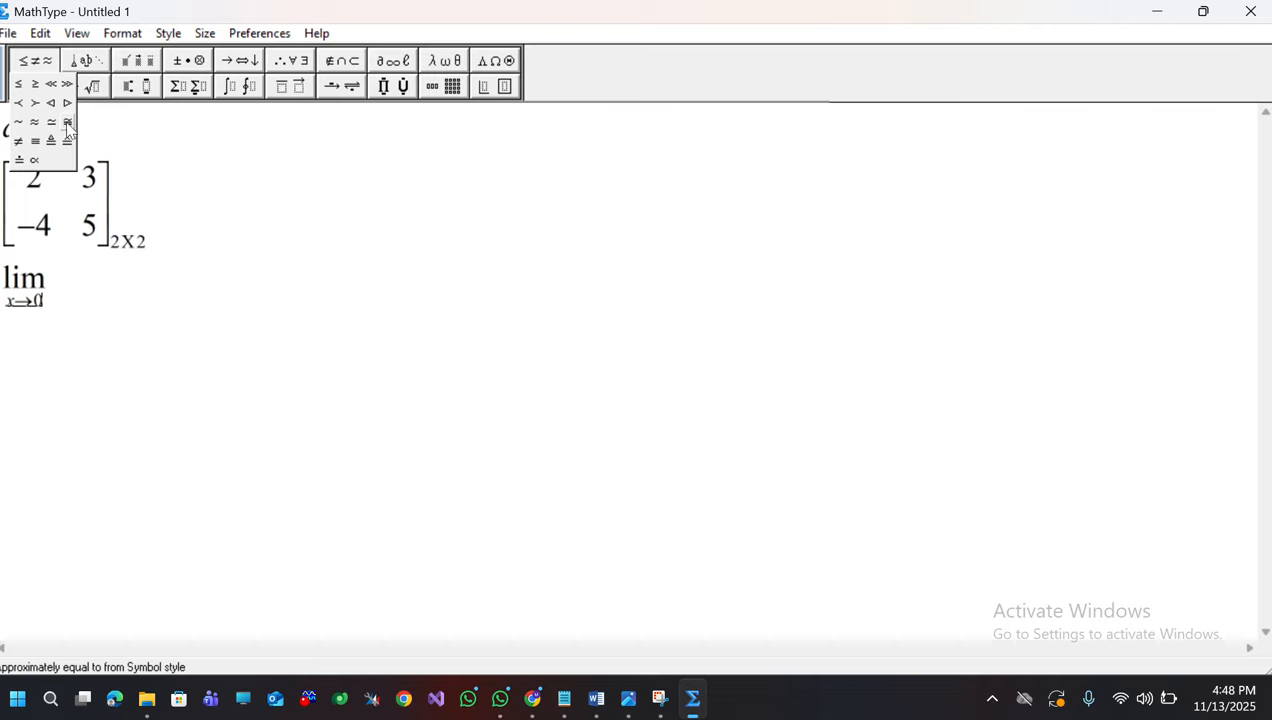
pyautogui.moveTo(360, 72)
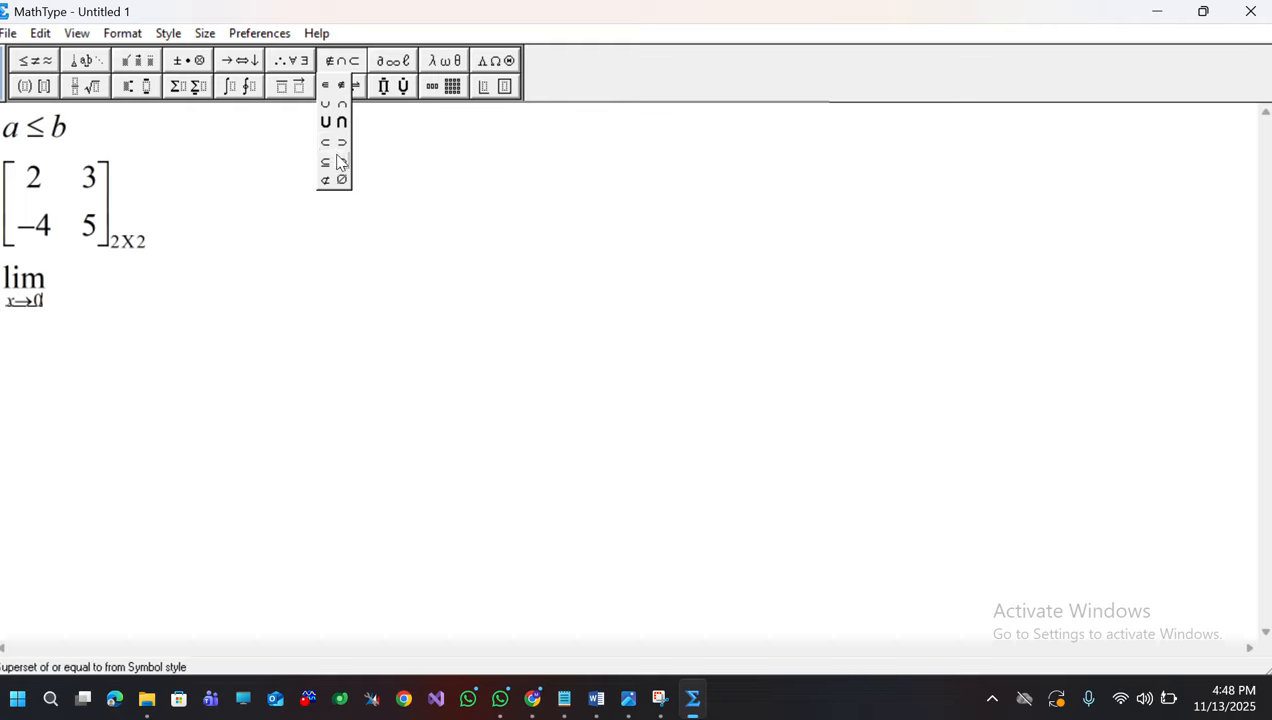
pyautogui.moveTo(441, 56)
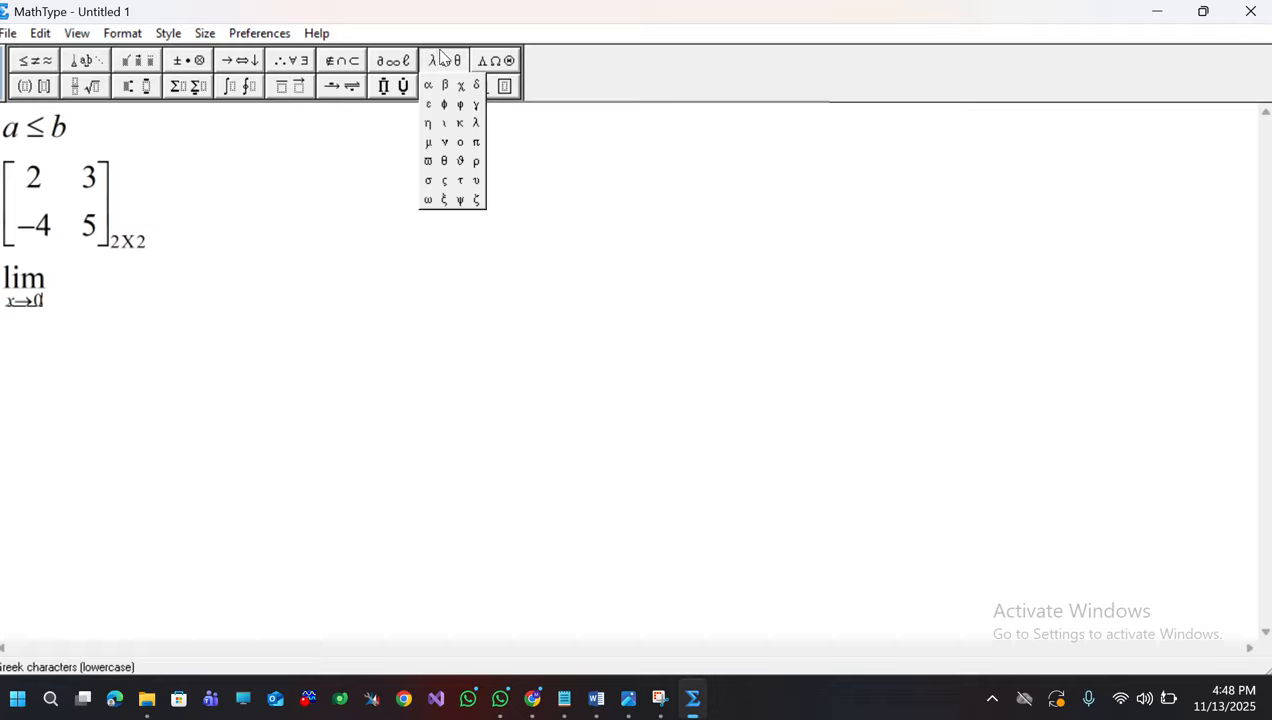
pyautogui.moveTo(400, 58)
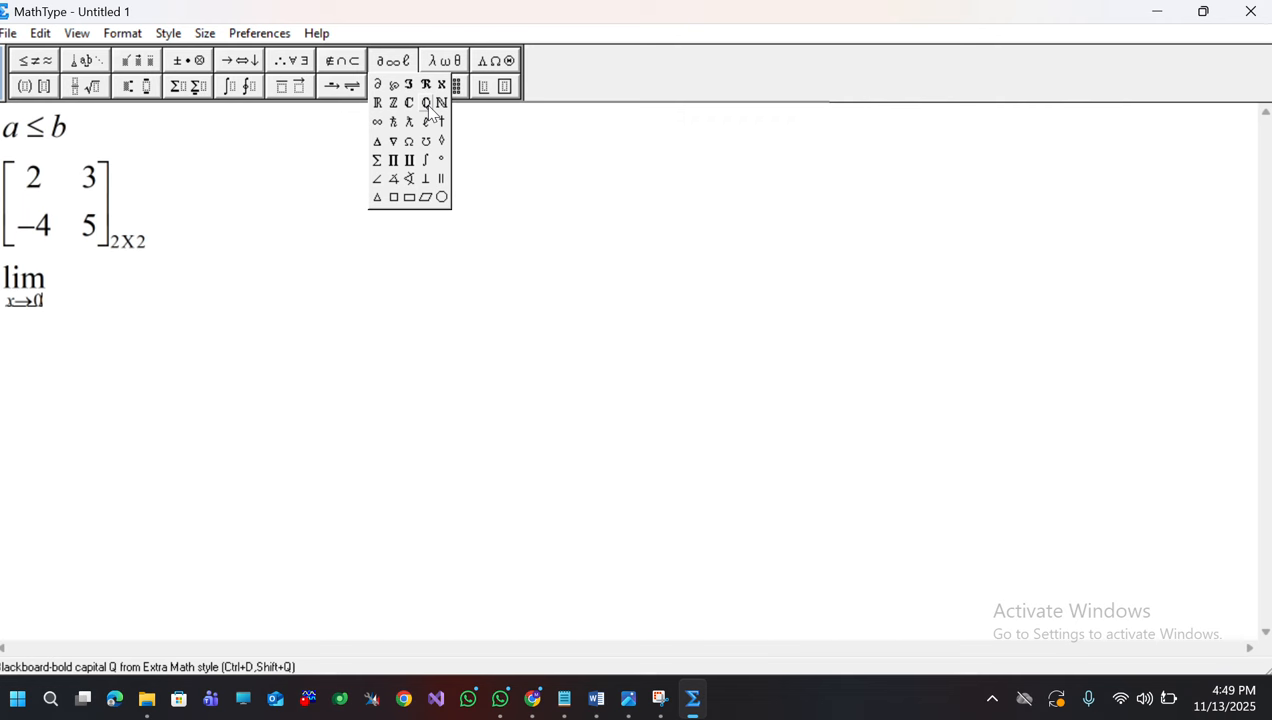
pyautogui.moveTo(474, 87)
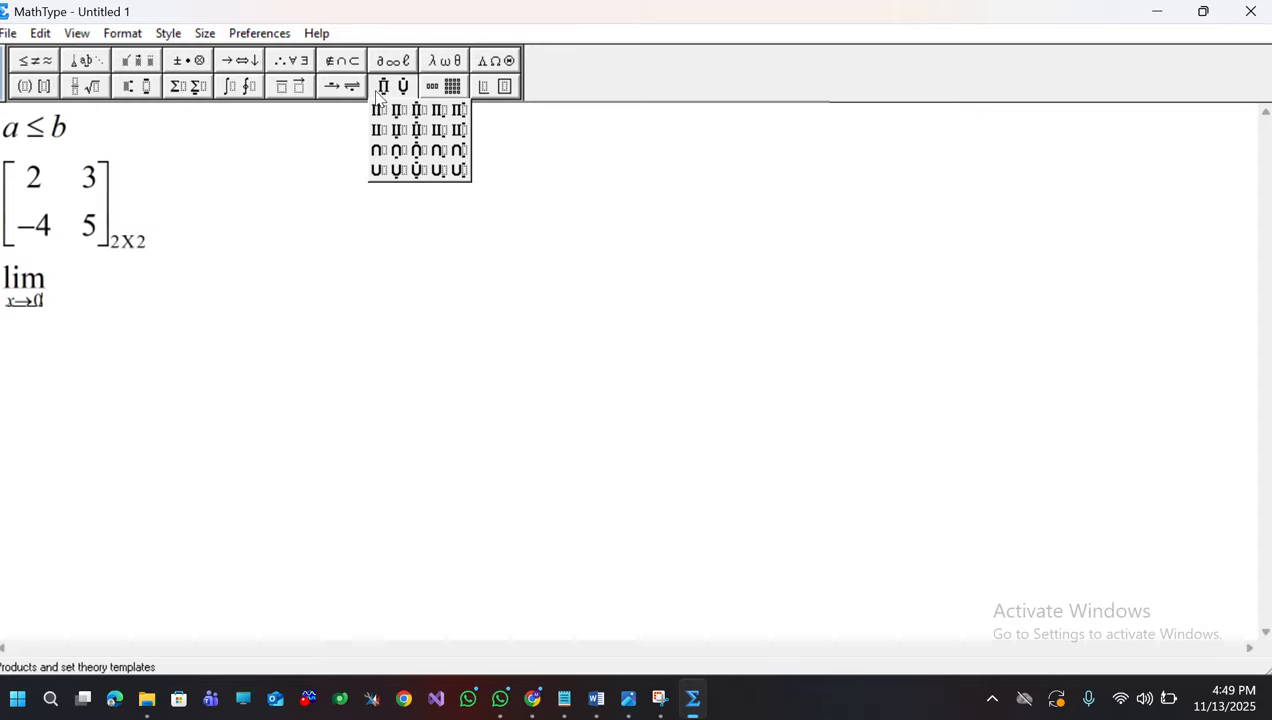
pyautogui.moveTo(220, 95)
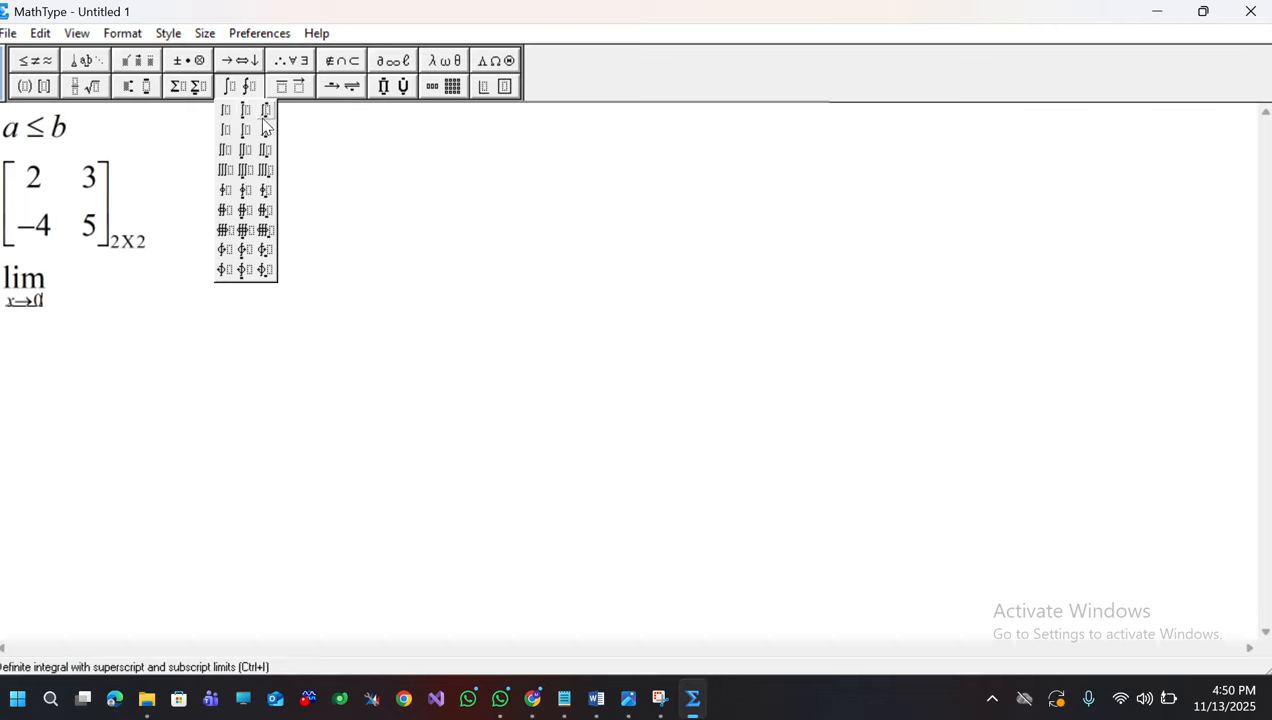
pyautogui.click(452, 86)
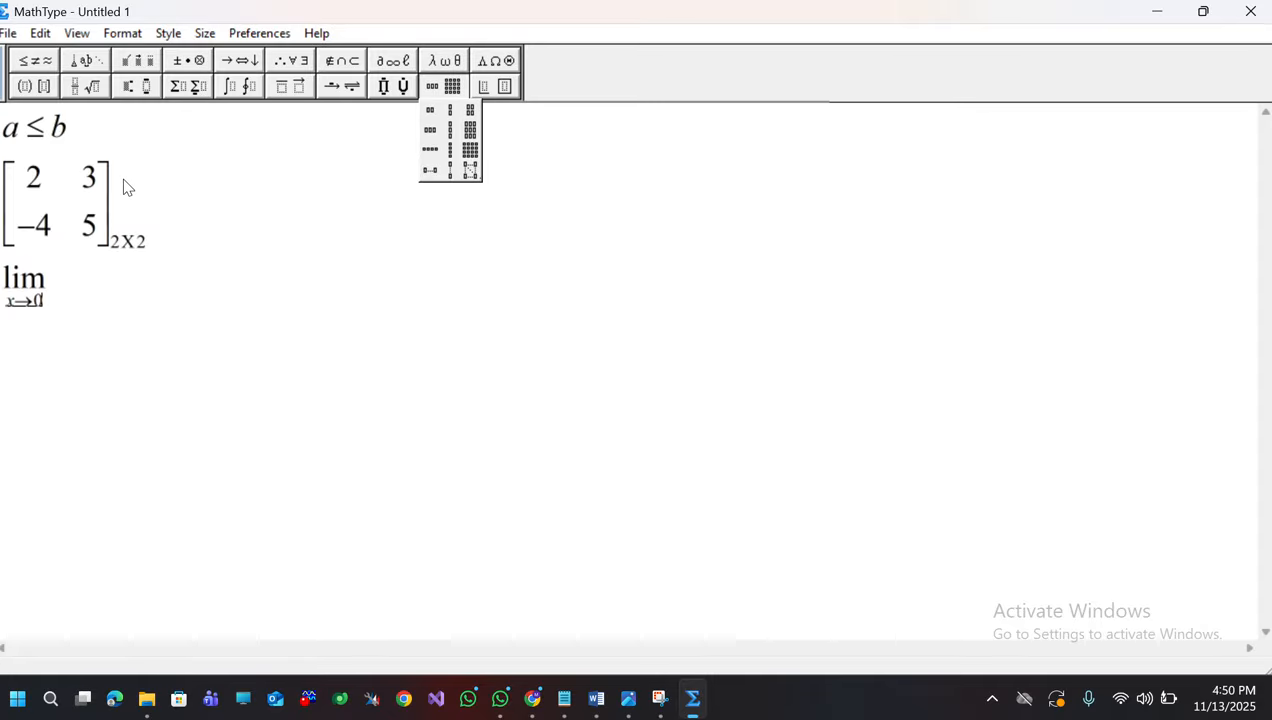
# Step: Copy the 2X2 matrix with its subscript and paste it into Word's Document2 on a new line below a ≤ b
pyautogui.click(210, 235)
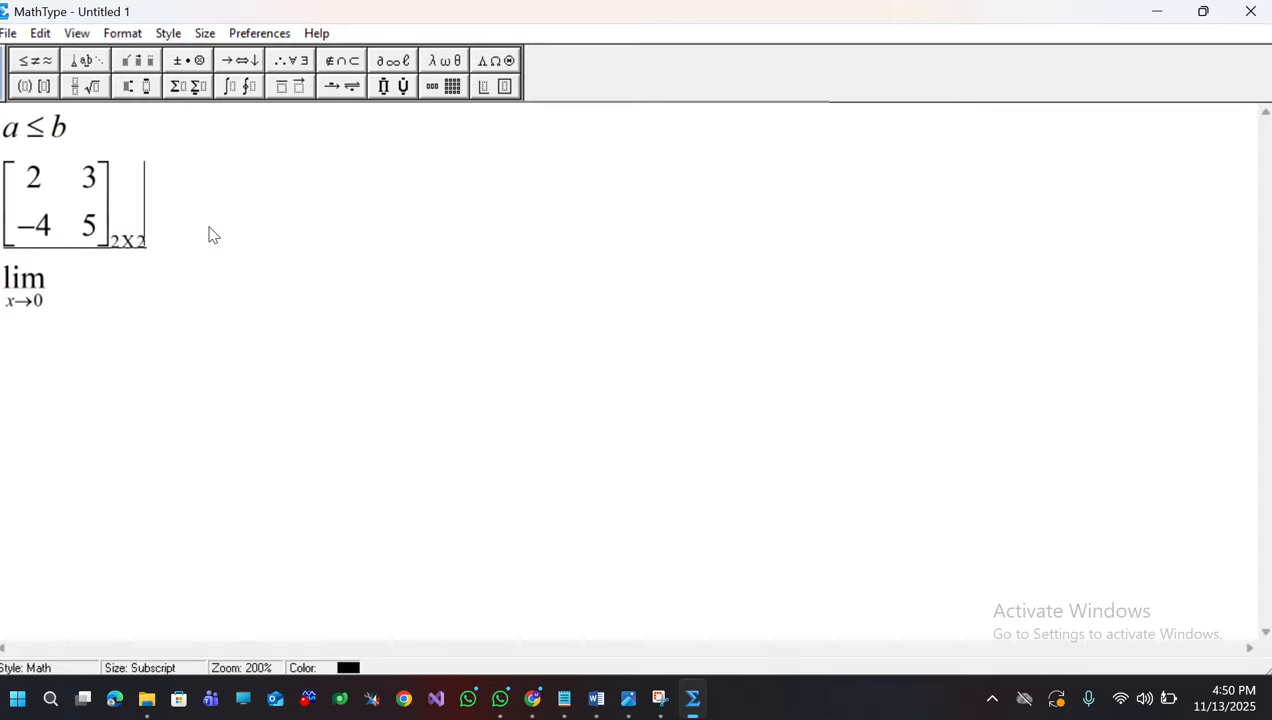
pyautogui.moveTo(210, 235); pyautogui.dragTo(4, 209)
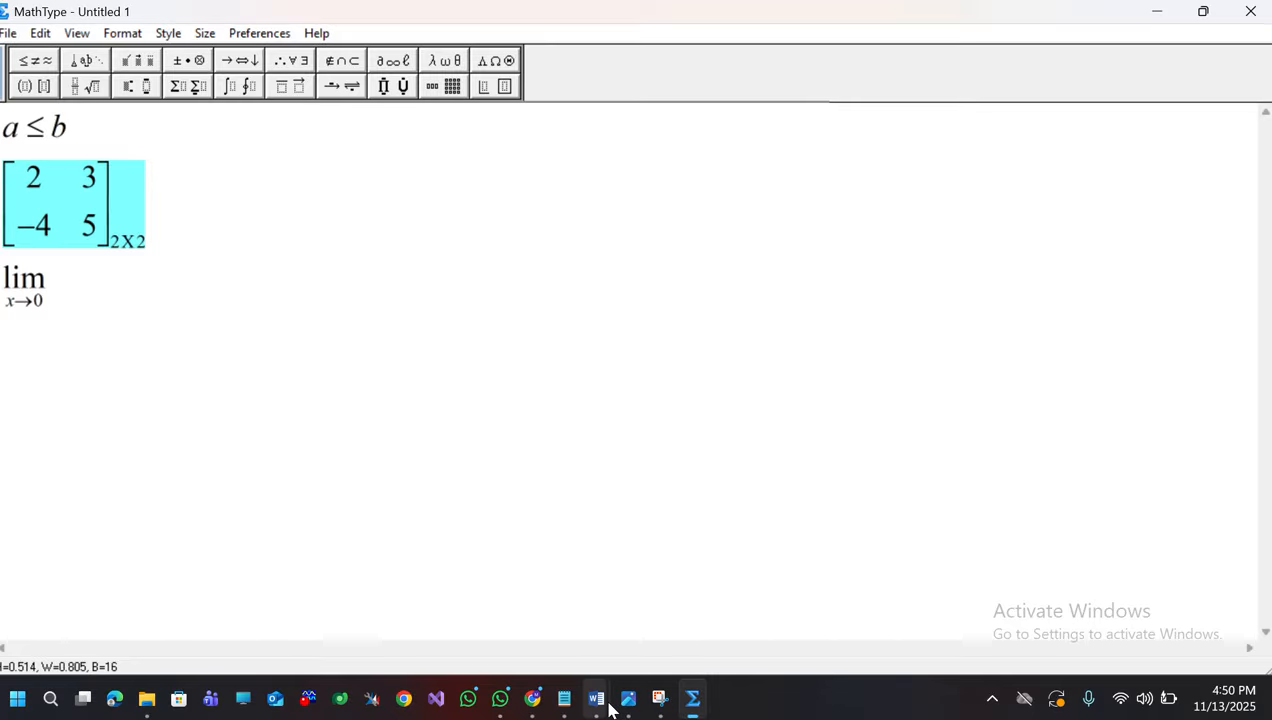
pyautogui.moveTo(606, 705)
pyautogui.click(714, 630)
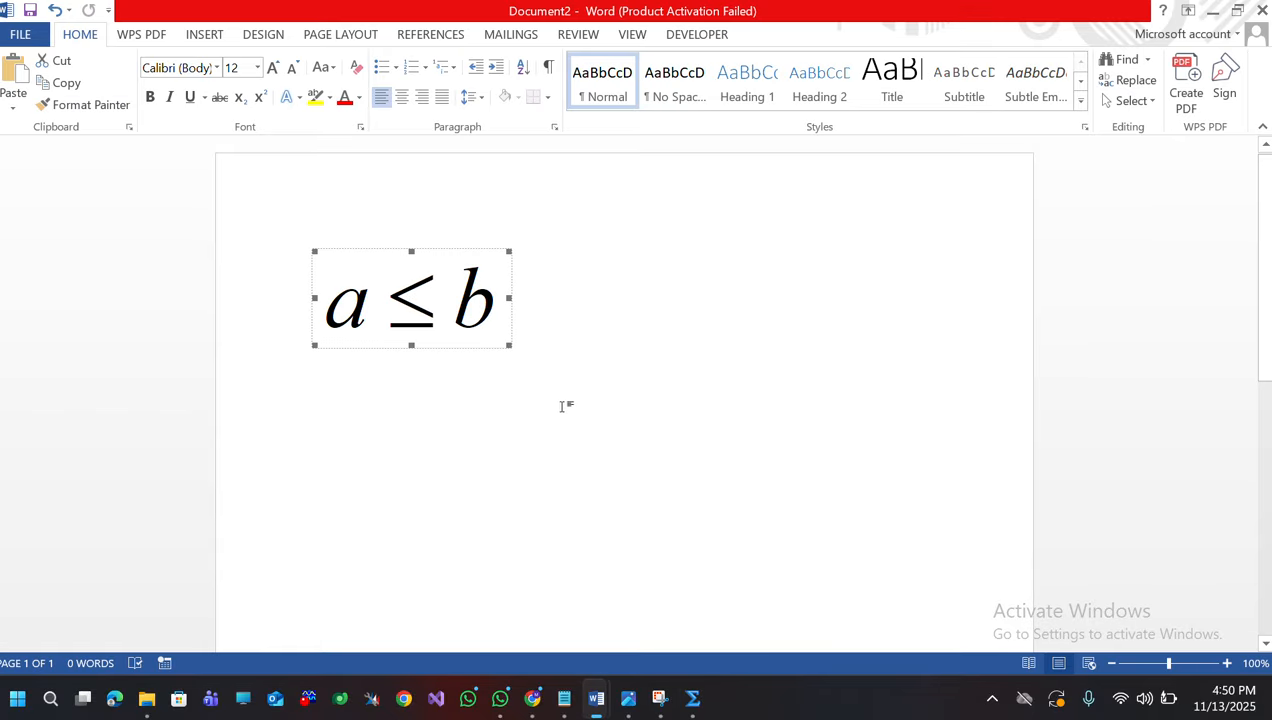
pyautogui.click(522, 330)
pyautogui.press('Return')
pyautogui.hotkey('ctrl', 'v')
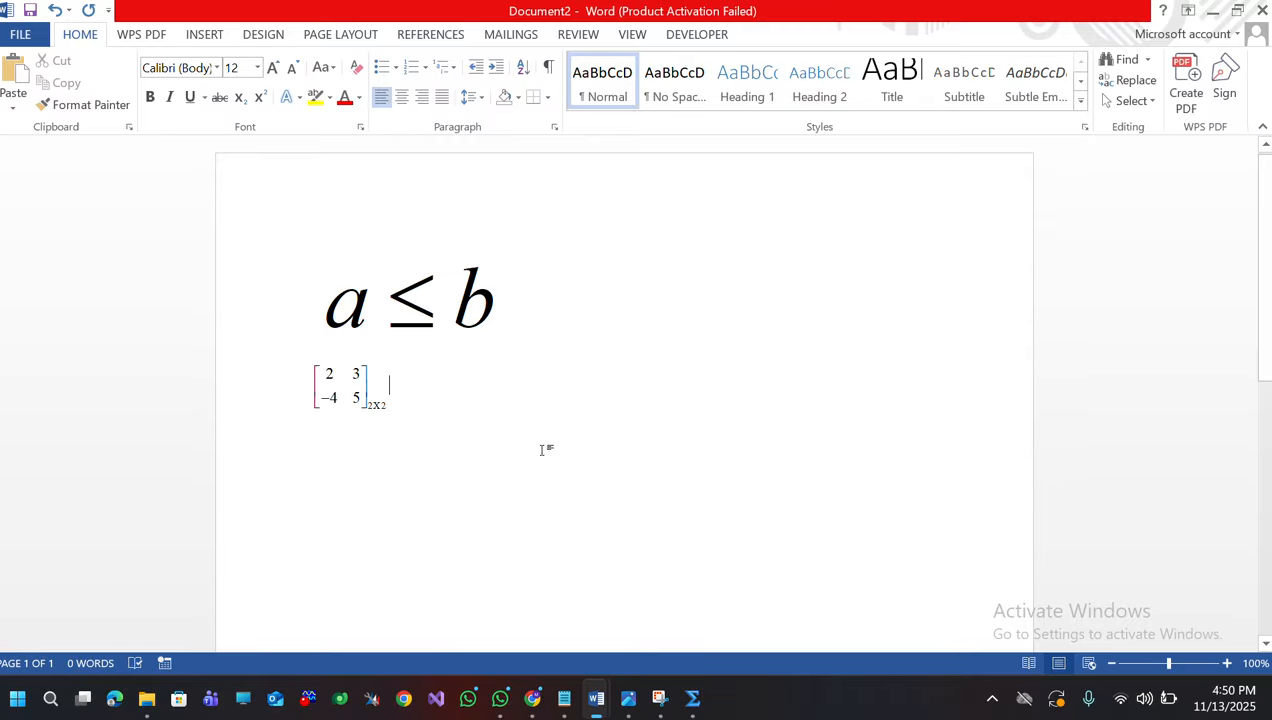
# Step: Review the three MathType questions in the Notepad notes, and return to the Word document
pyautogui.moveTo(567, 698)
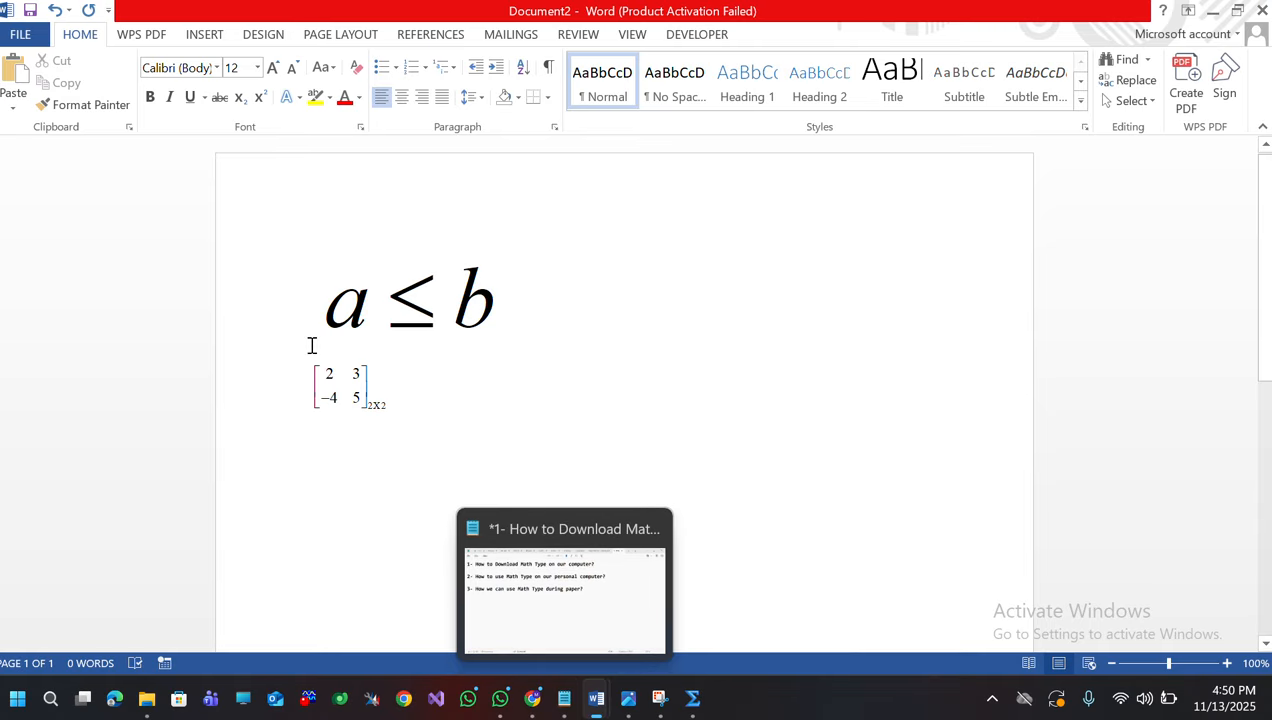
pyautogui.click(565, 698)
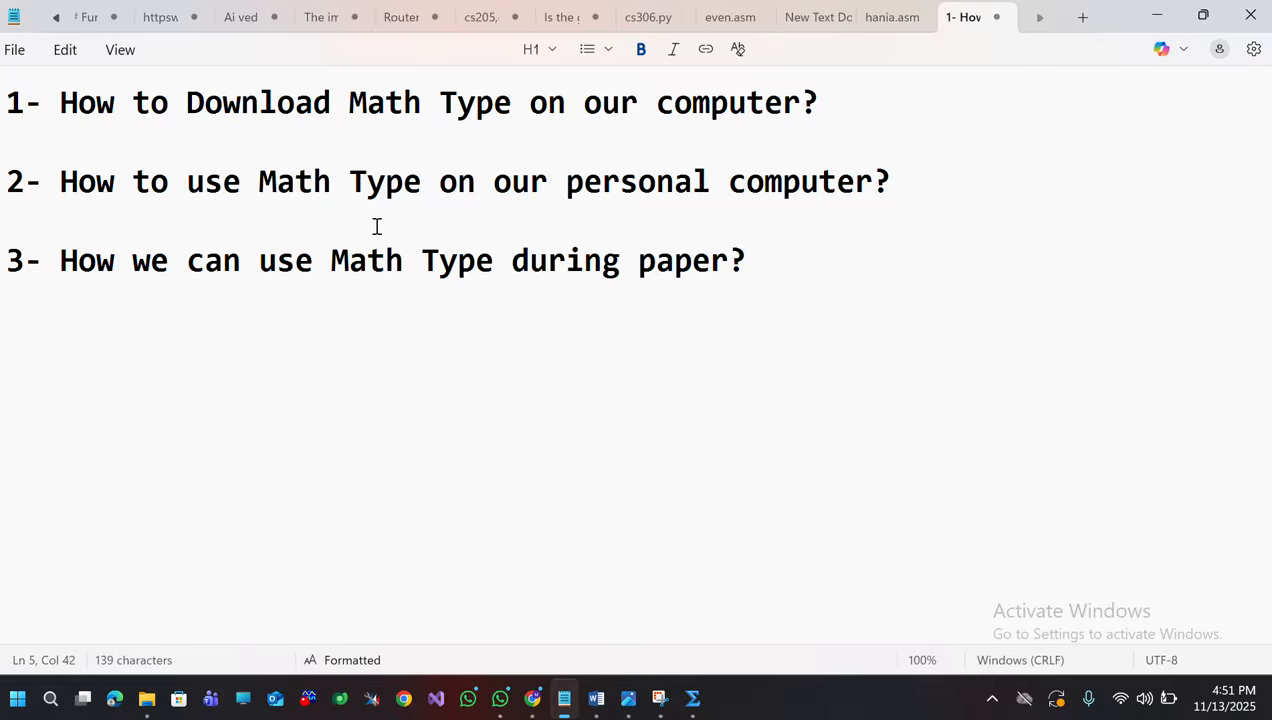
pyautogui.click(1170, 9)
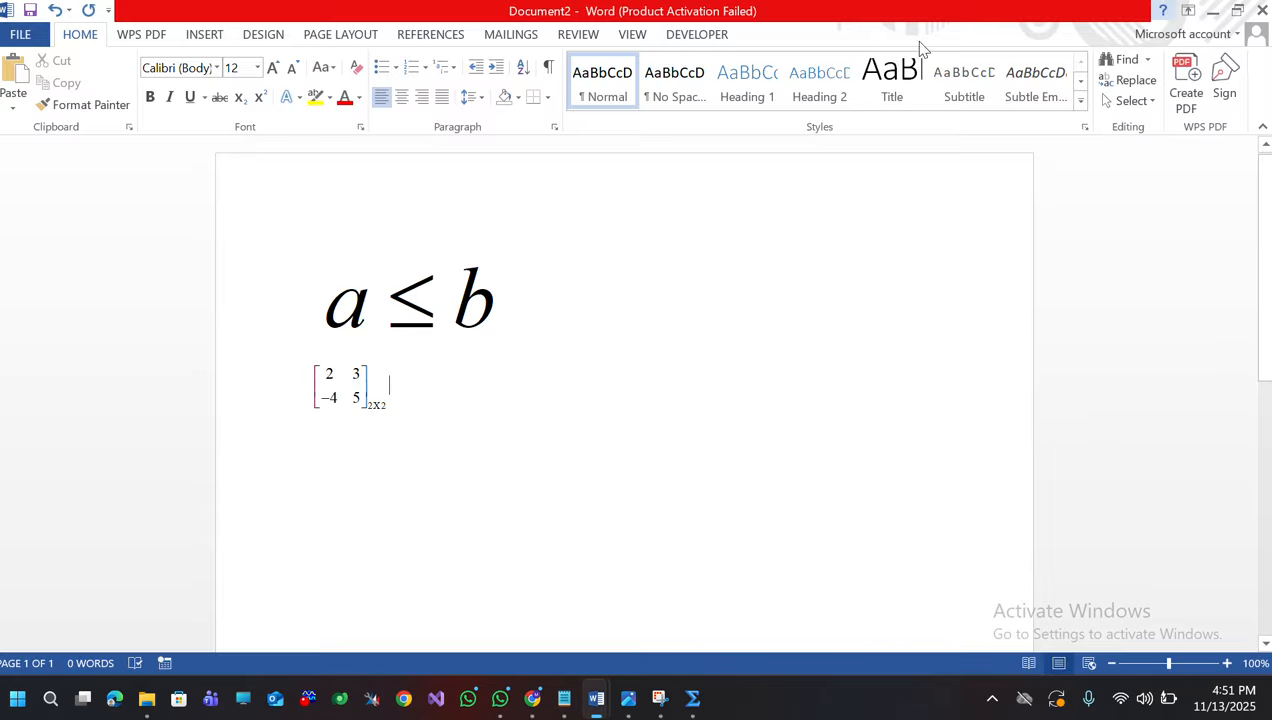
# Step: Search Windows for "mat" to locate the MathType app, and dismiss the search
pyautogui.click(15, 699)
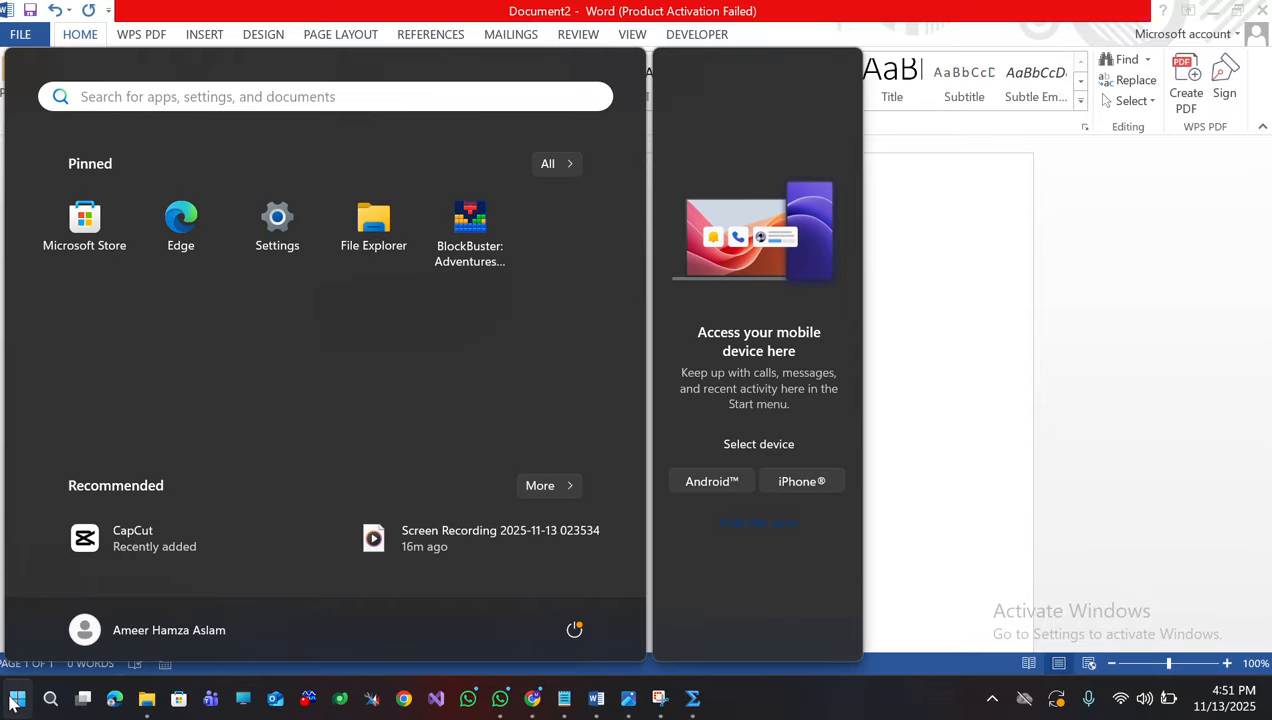
pyautogui.write('mat')
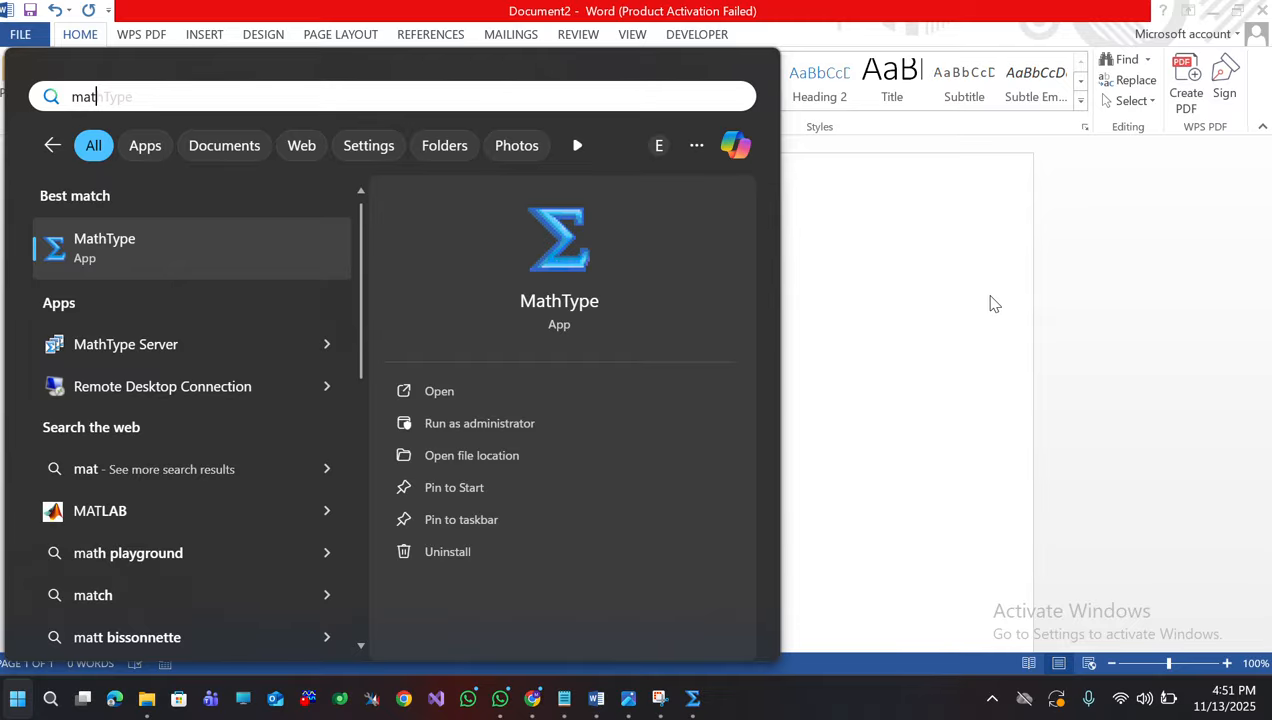
pyautogui.click(1127, 304)
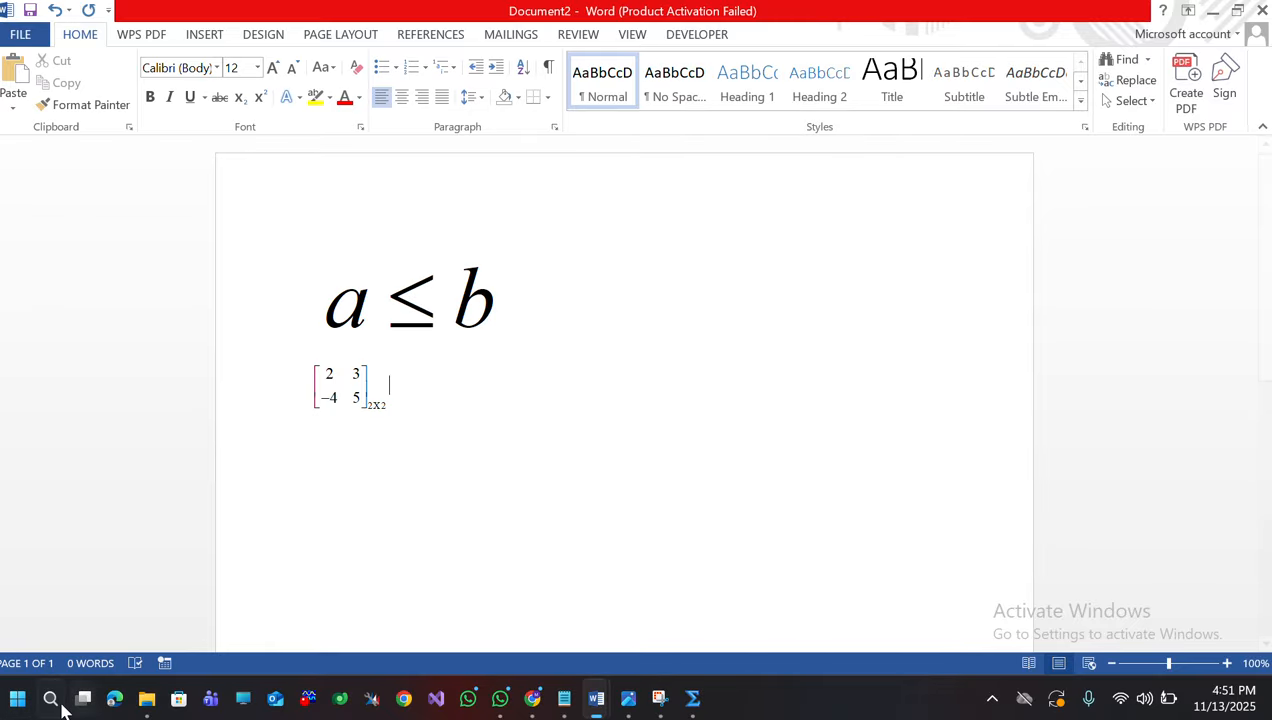
# Step: Open Paint from the recent apps with an empty canvas
pyautogui.click(52, 699)
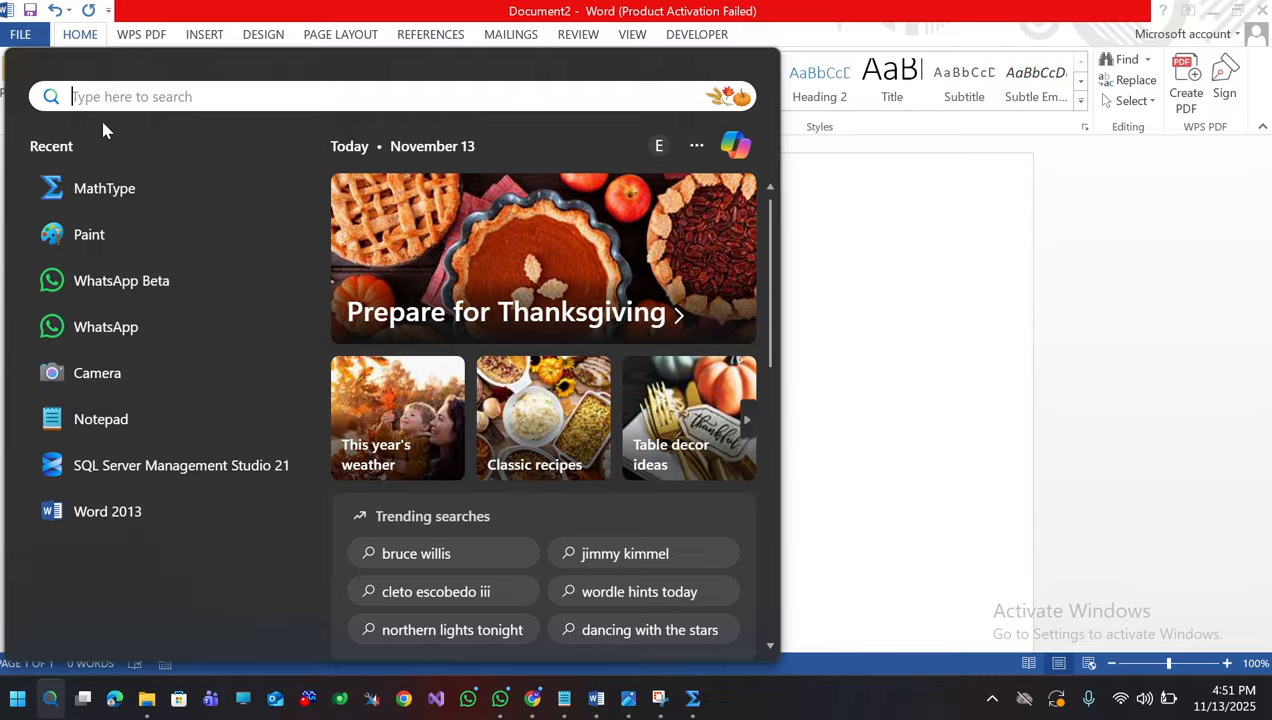
pyautogui.click(92, 234)
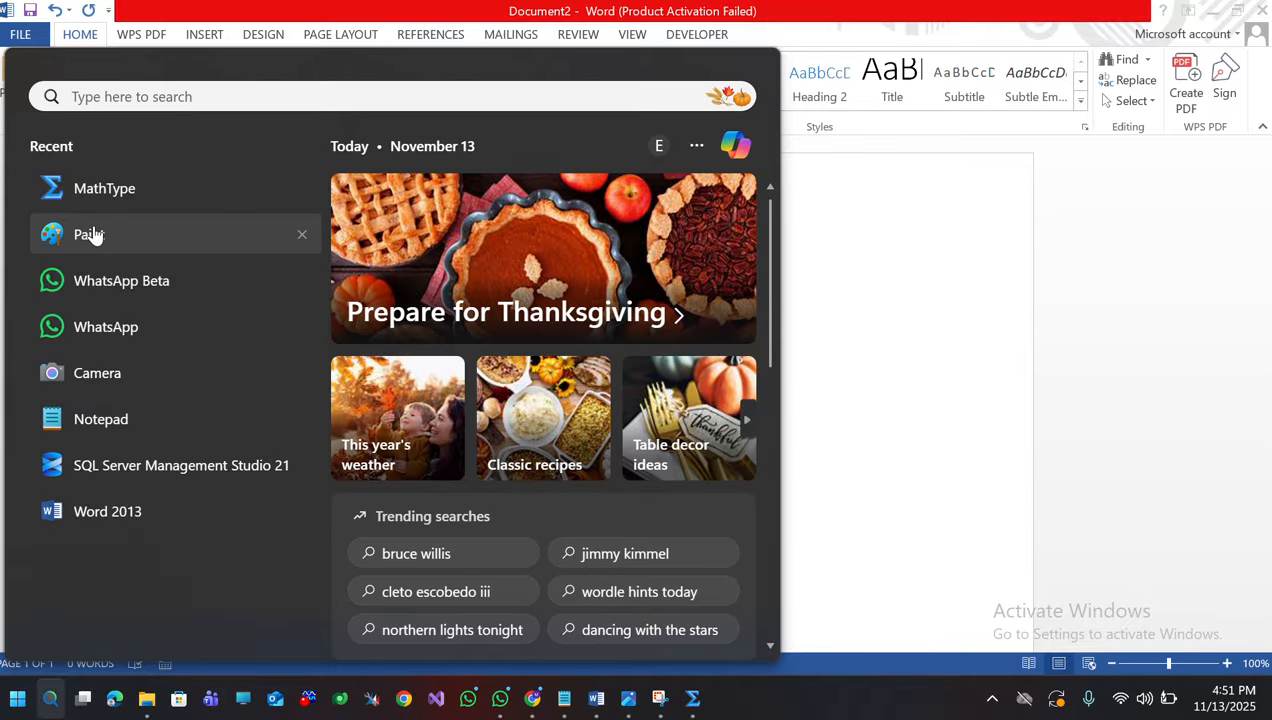
pyautogui.click(1004, 318)
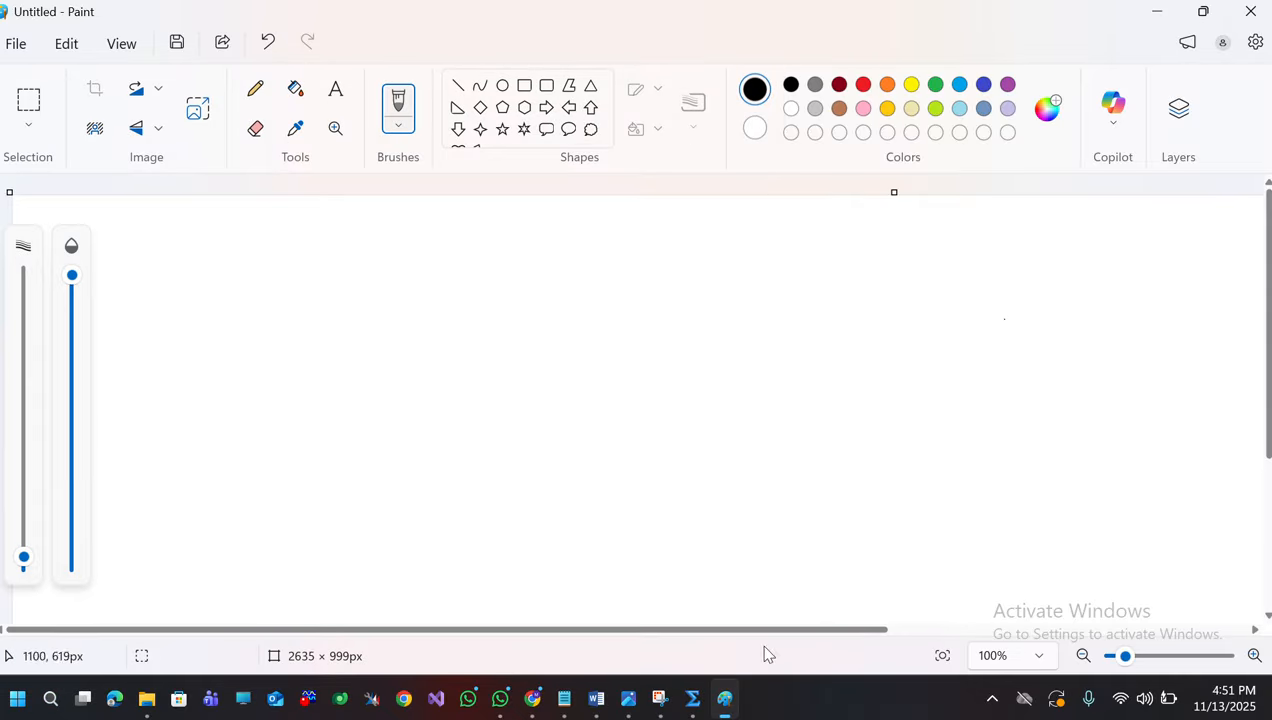
# Step: Copy the selected 2X2 matrix from MathType and paste it onto the Paint canvas
pyautogui.moveTo(690, 702)
pyautogui.click(681, 605)
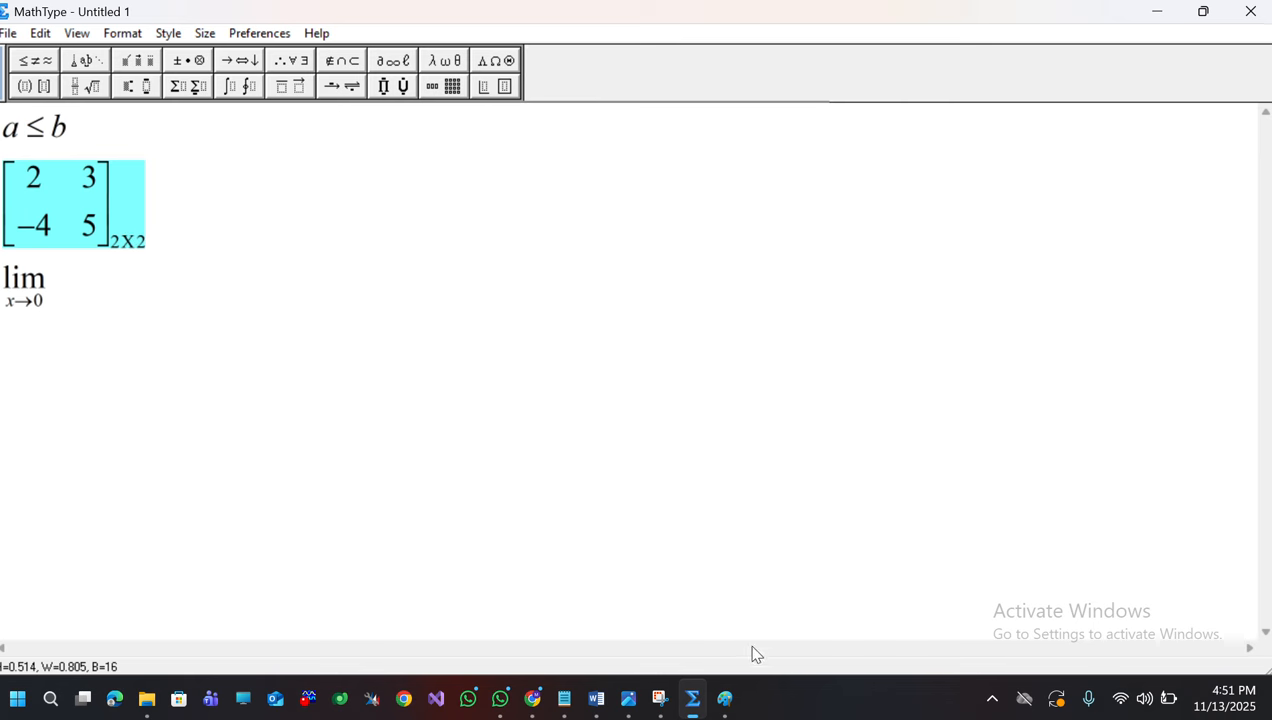
pyautogui.moveTo(722, 704)
pyautogui.click(766, 606)
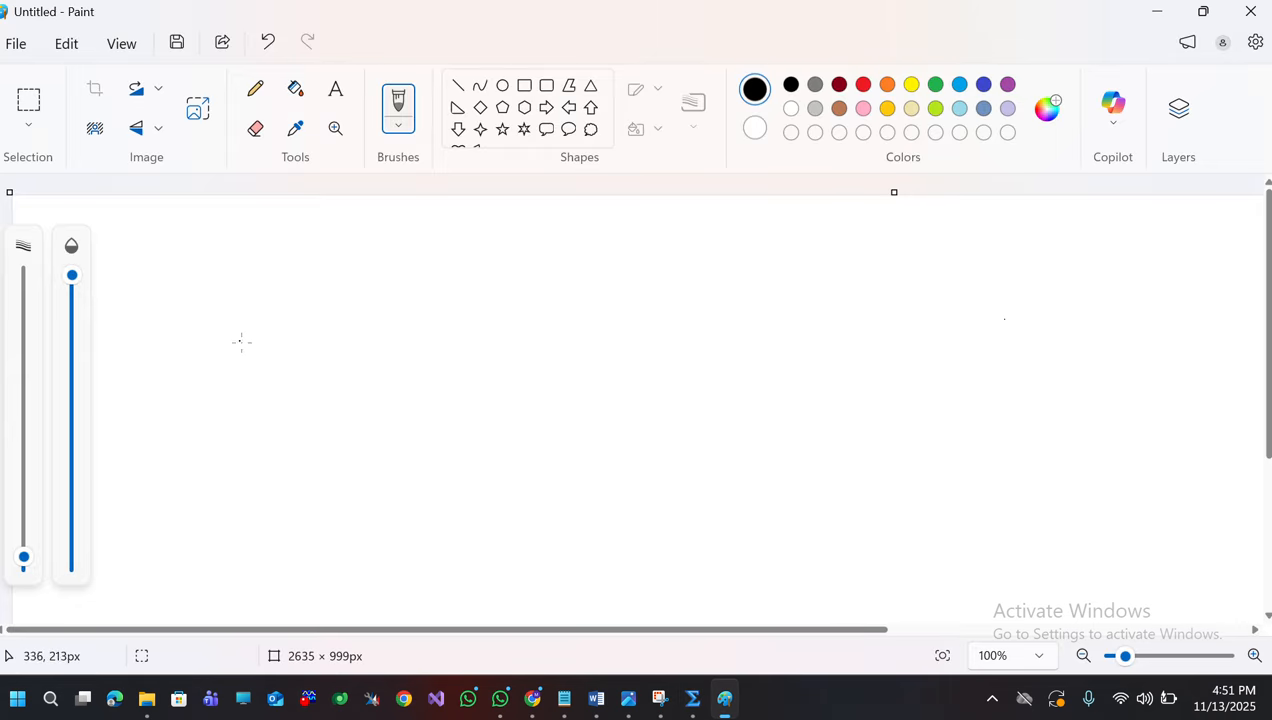
pyautogui.hotkey('ctrl', 'v')
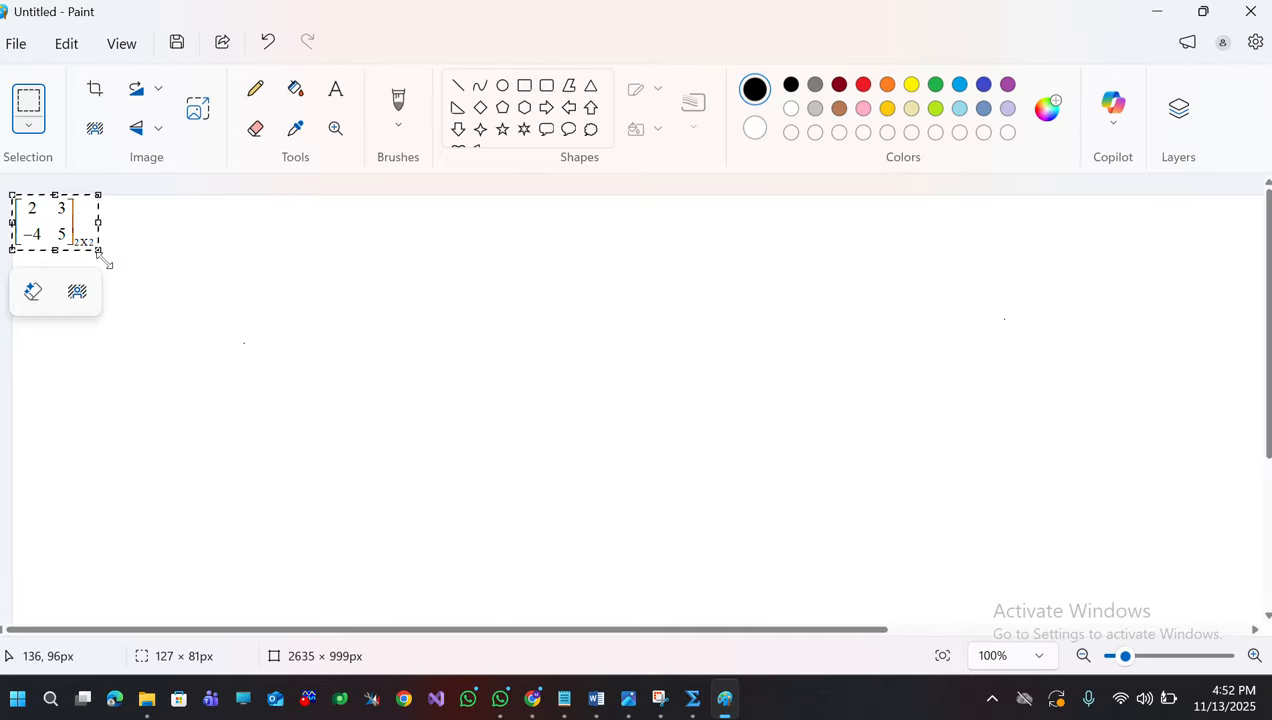
# Step: Switch to Document2 in Word and paste the copied 2X2 matrix below the existing one
pyautogui.moveTo(594, 704)
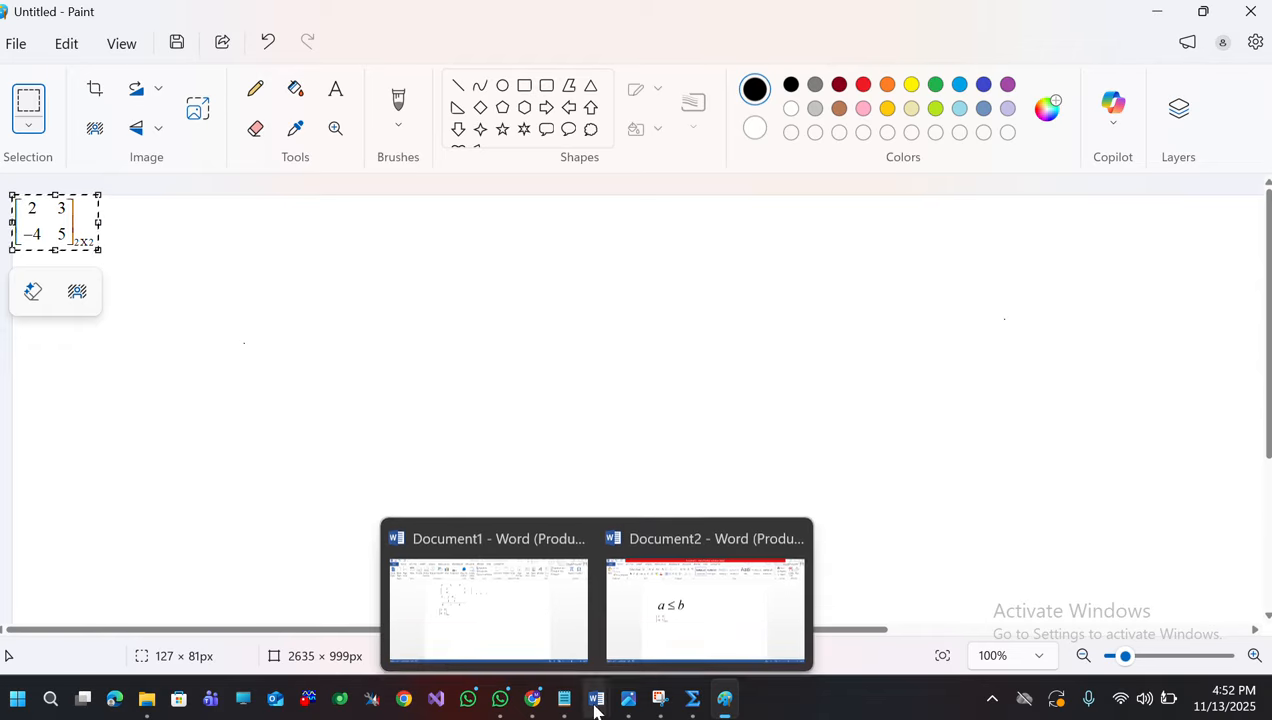
pyautogui.click(676, 580)
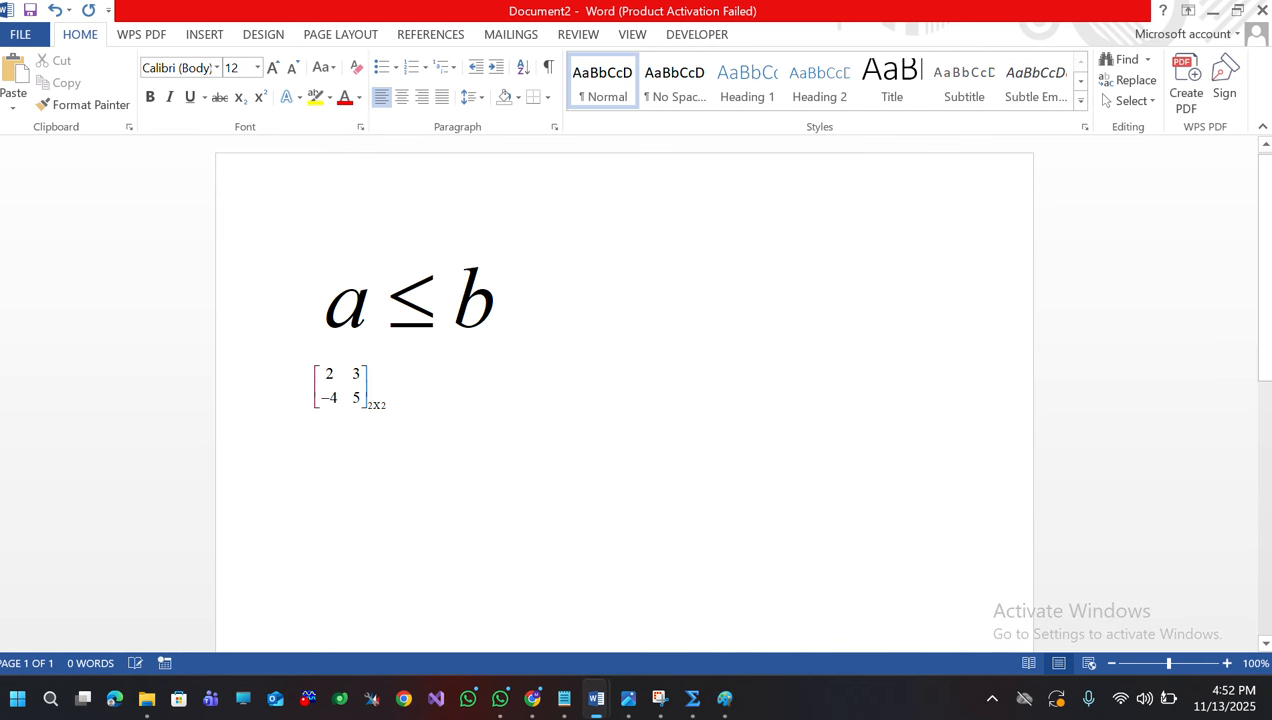
pyautogui.hotkey('ctrl', 'v')
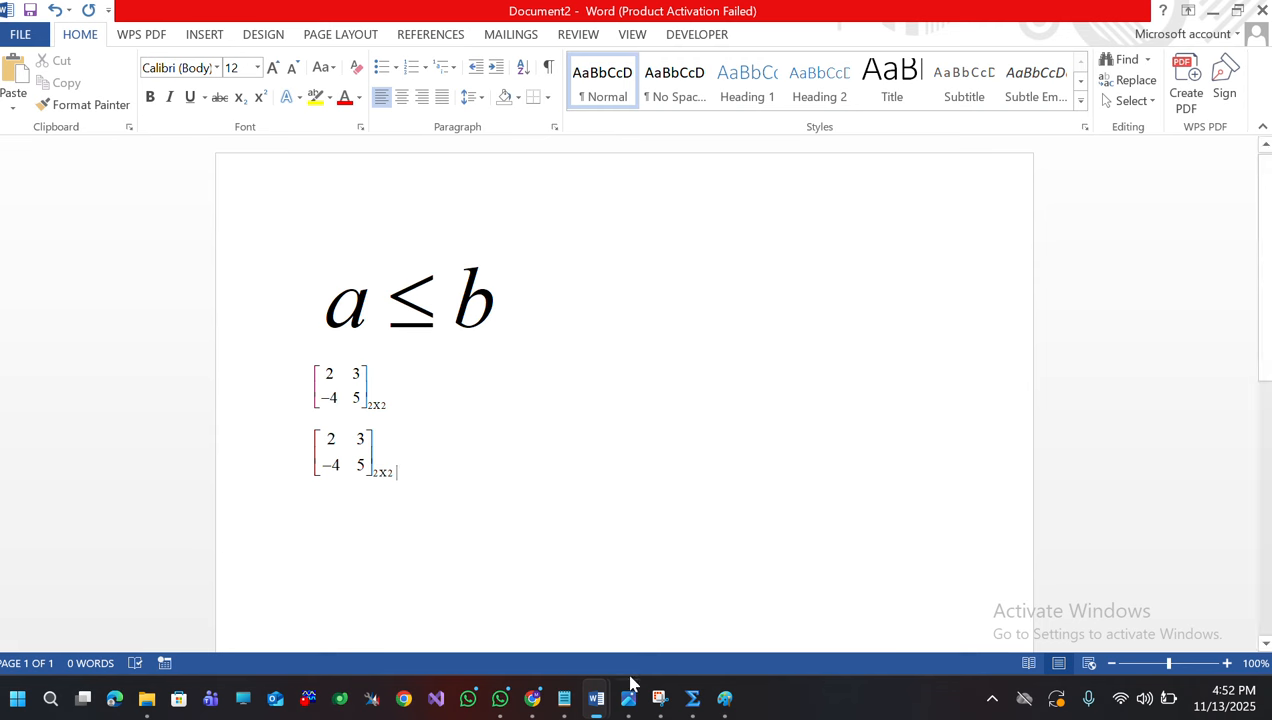
# Step: Switch to MathType, select the whole lim x→0 expression including its subscript, and copy it
pyautogui.moveTo(564, 700)
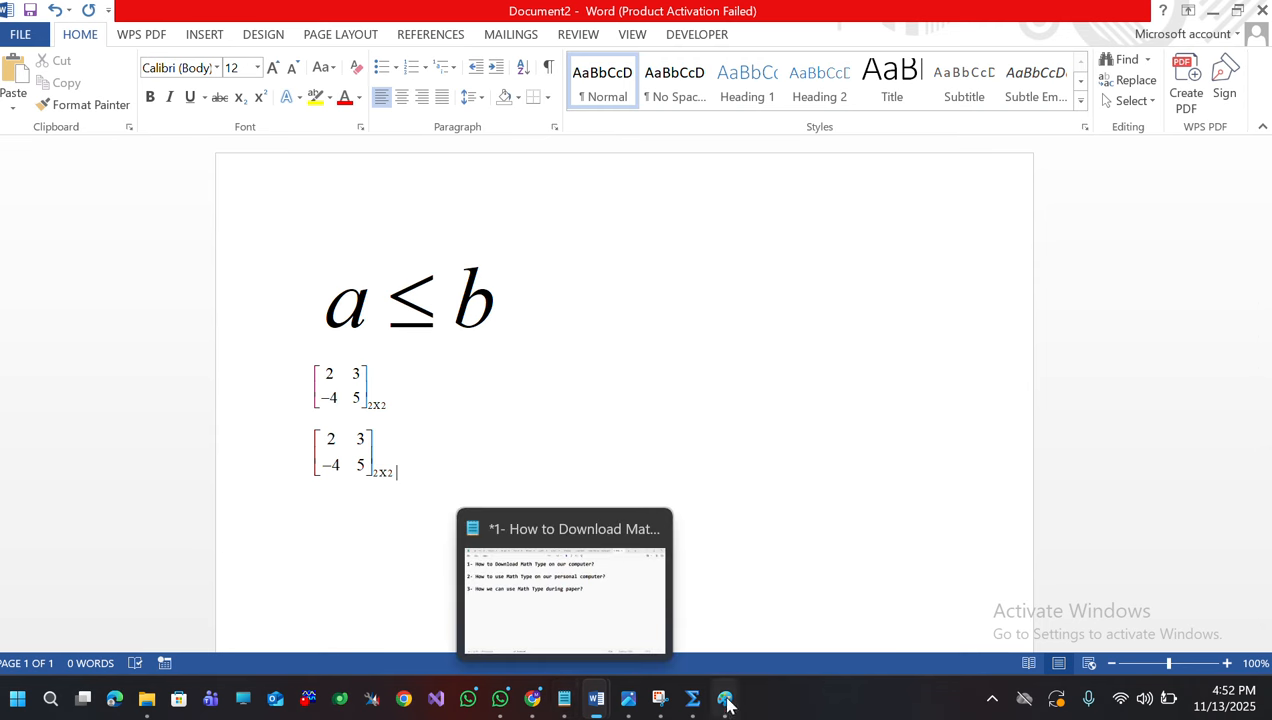
pyautogui.moveTo(722, 704)
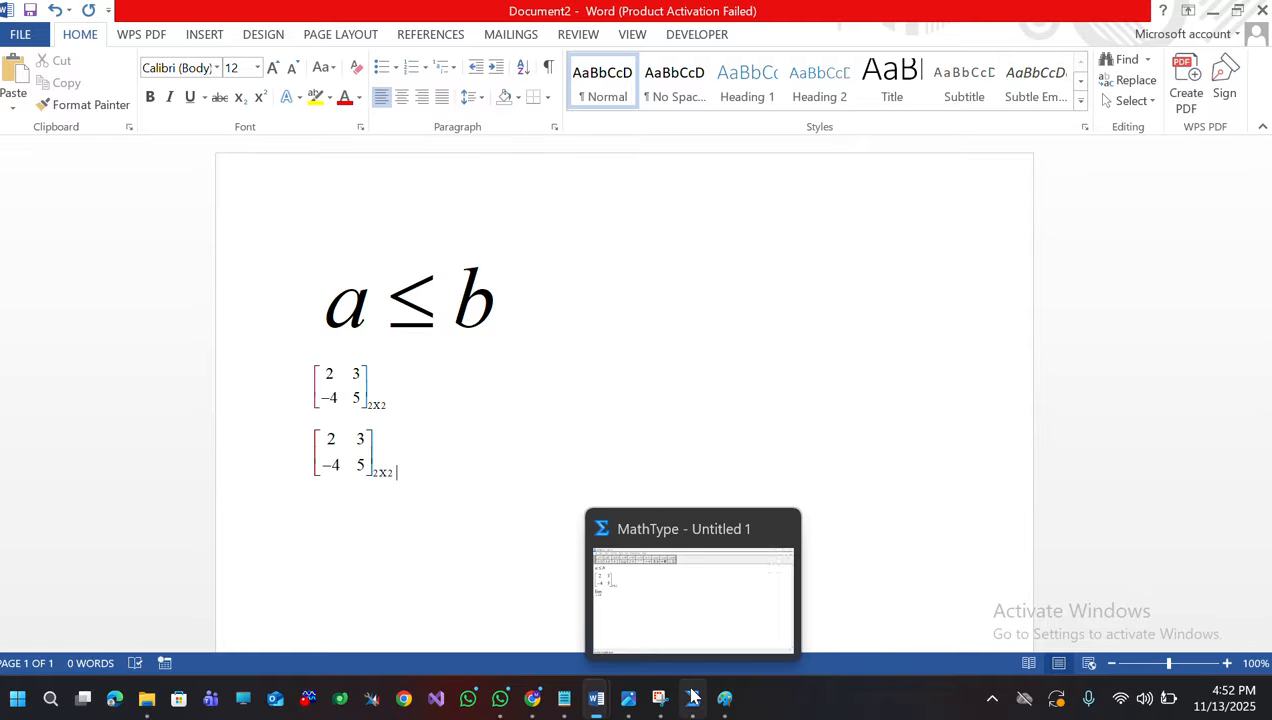
pyautogui.click(673, 619)
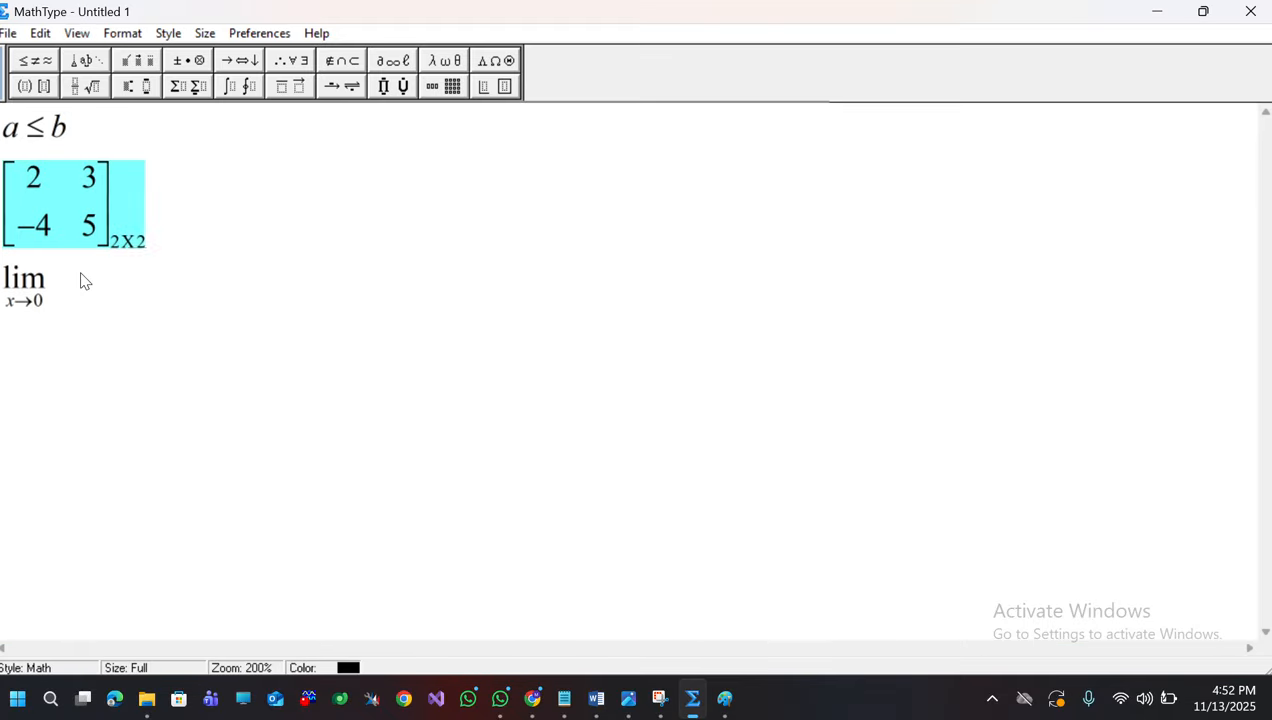
pyautogui.click(53, 290)
pyautogui.moveTo(53, 290); pyautogui.dragTo(3, 290)
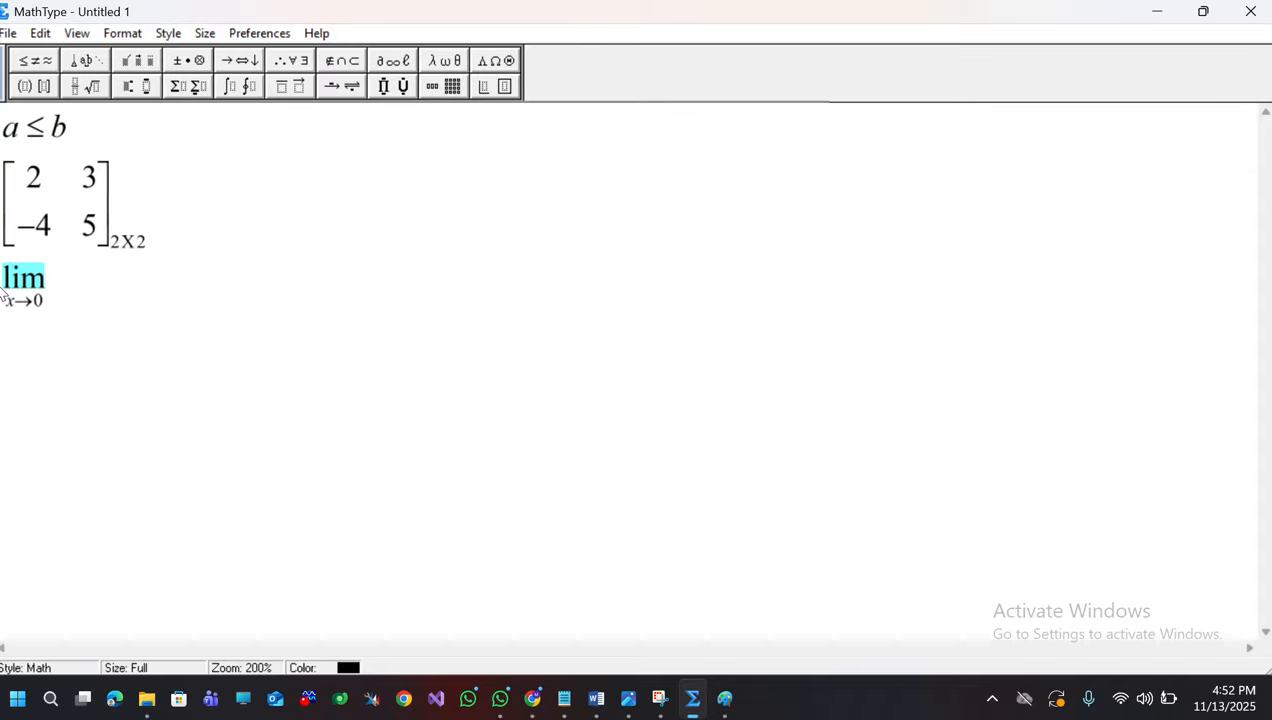
pyautogui.click(50, 292)
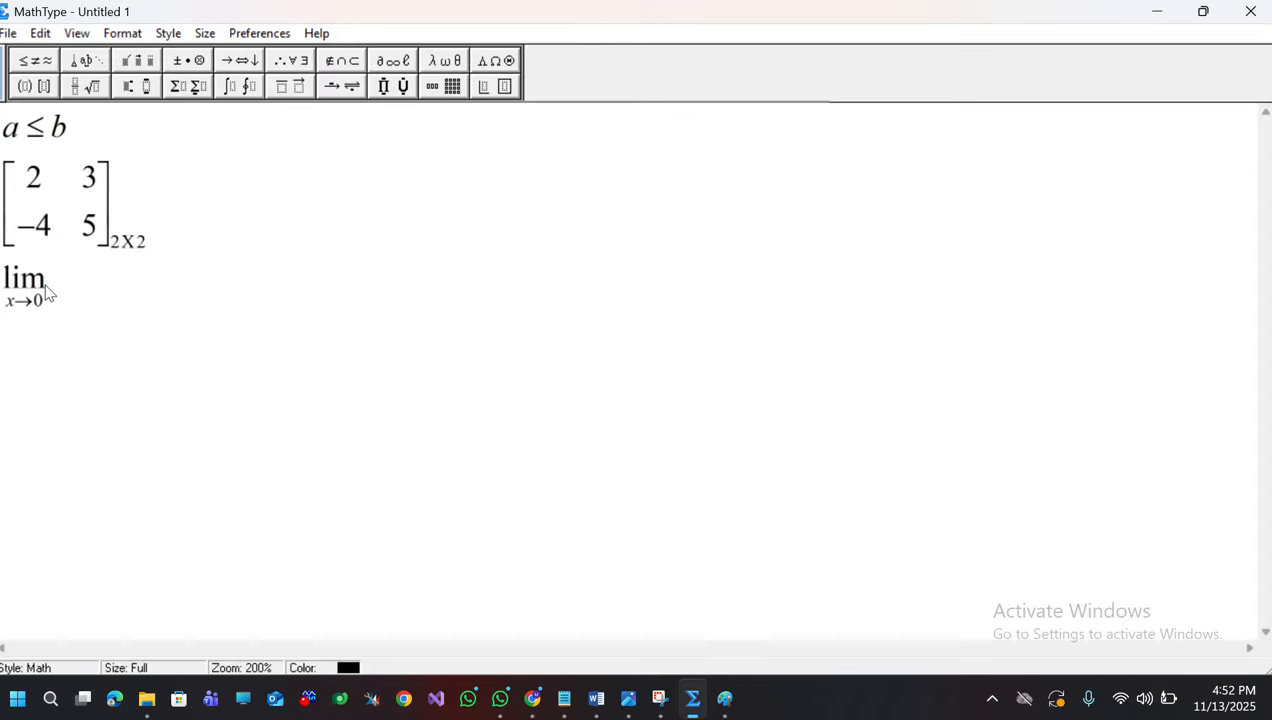
pyautogui.moveTo(50, 292); pyautogui.dragTo(0, 308)
pyautogui.click(54, 287)
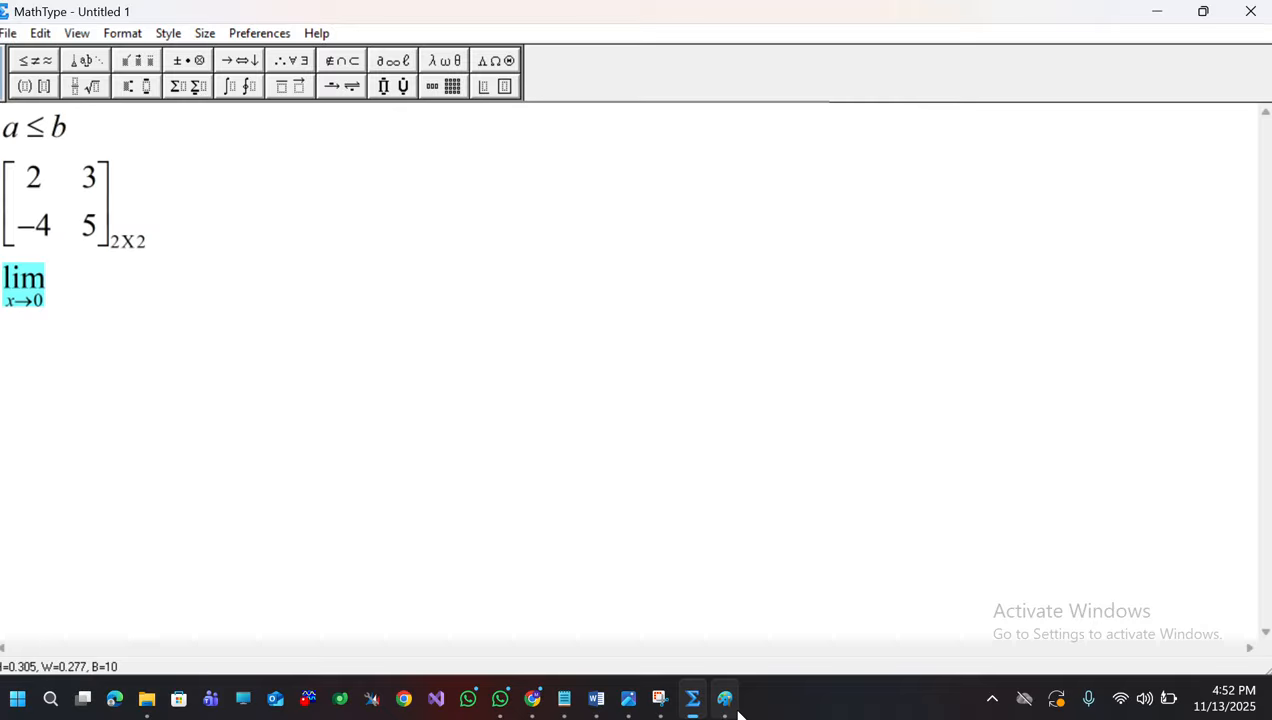
# Step: Switch to Paint, paste the copied limit expression, and move it clear of the matrix to the empty canvas on its right
pyautogui.moveTo(728, 700)
pyautogui.click(741, 602)
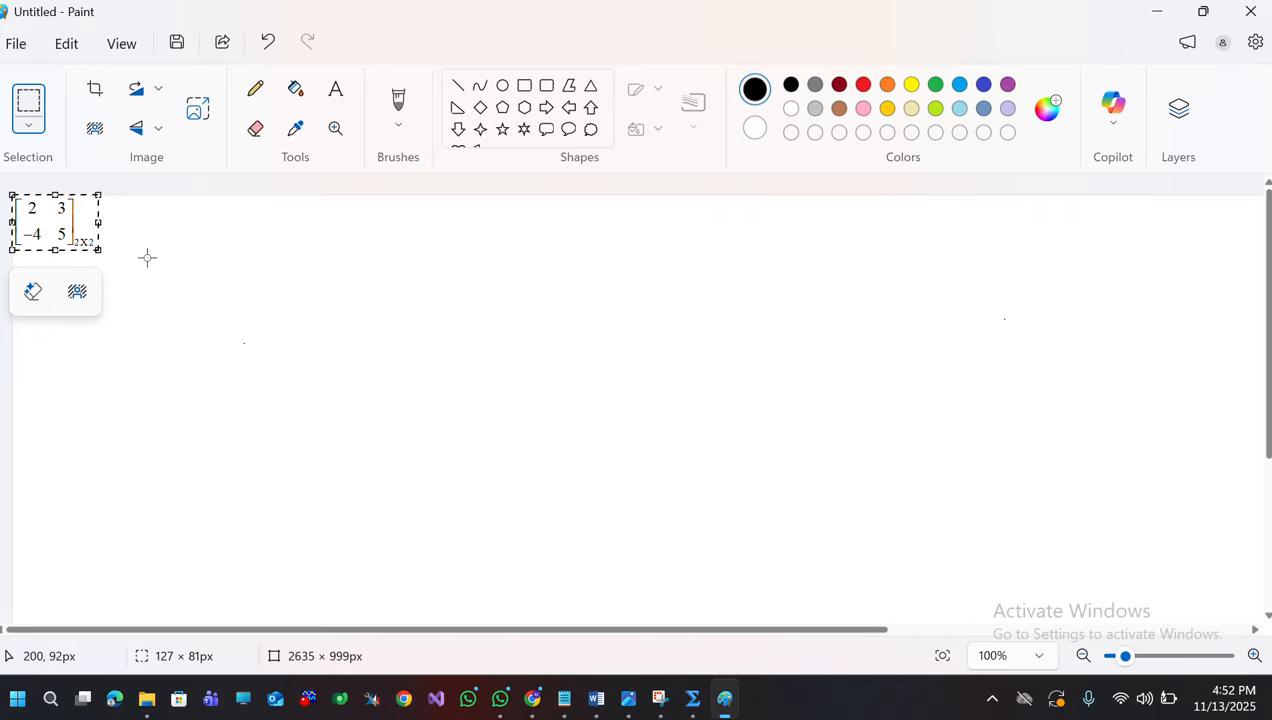
pyautogui.hotkey('ctrl', 'v')
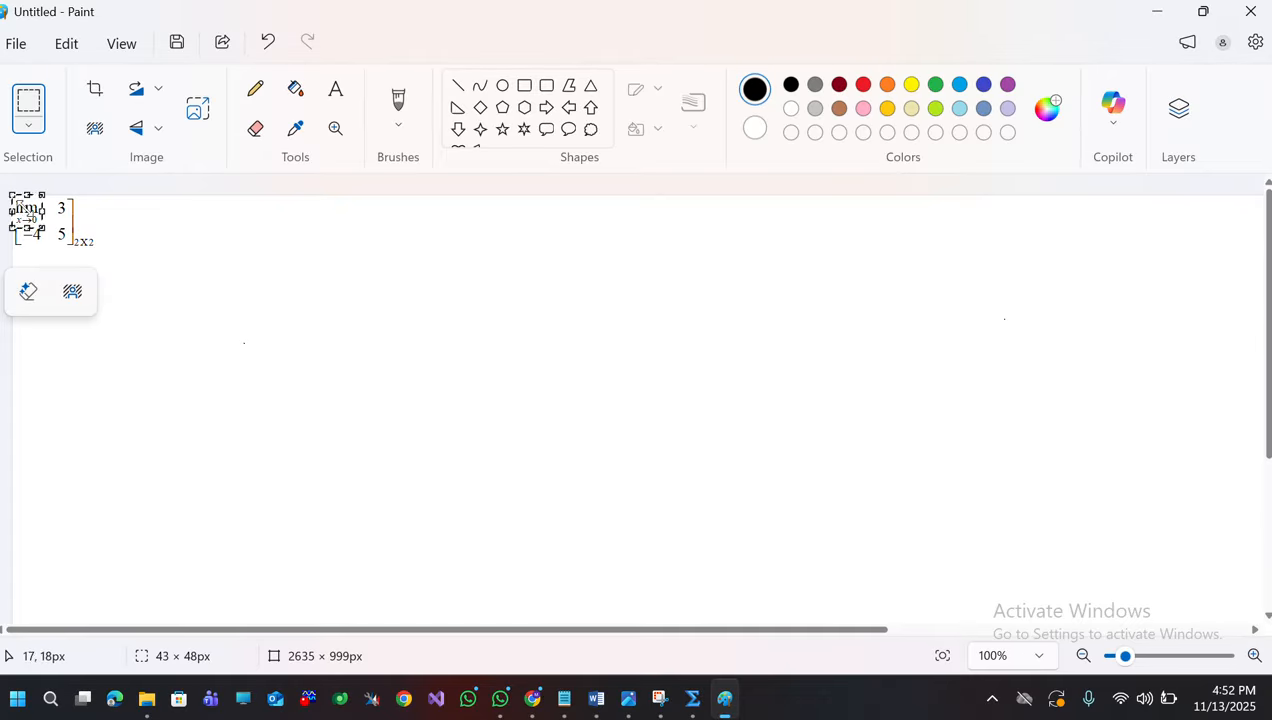
pyautogui.moveTo(23, 208); pyautogui.dragTo(277, 245)
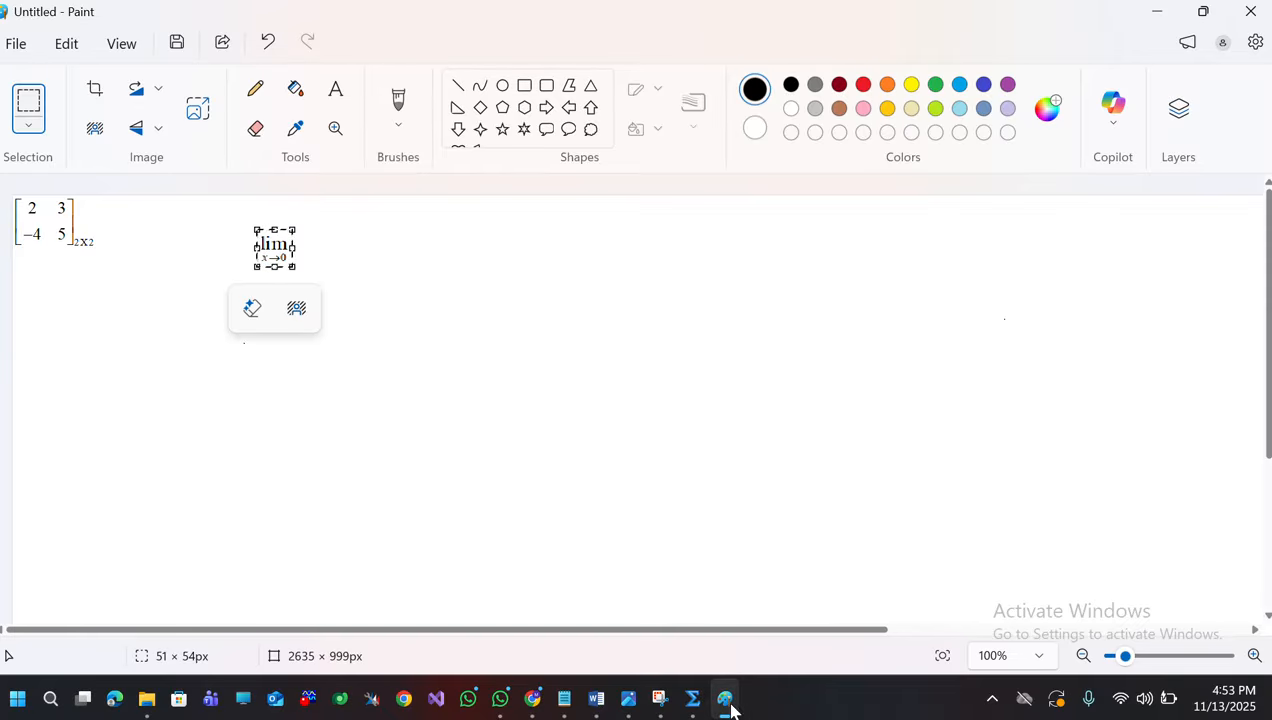
# Step: Return to Document2 in Word and paste the limit expression below the second matrix
pyautogui.moveTo(607, 705)
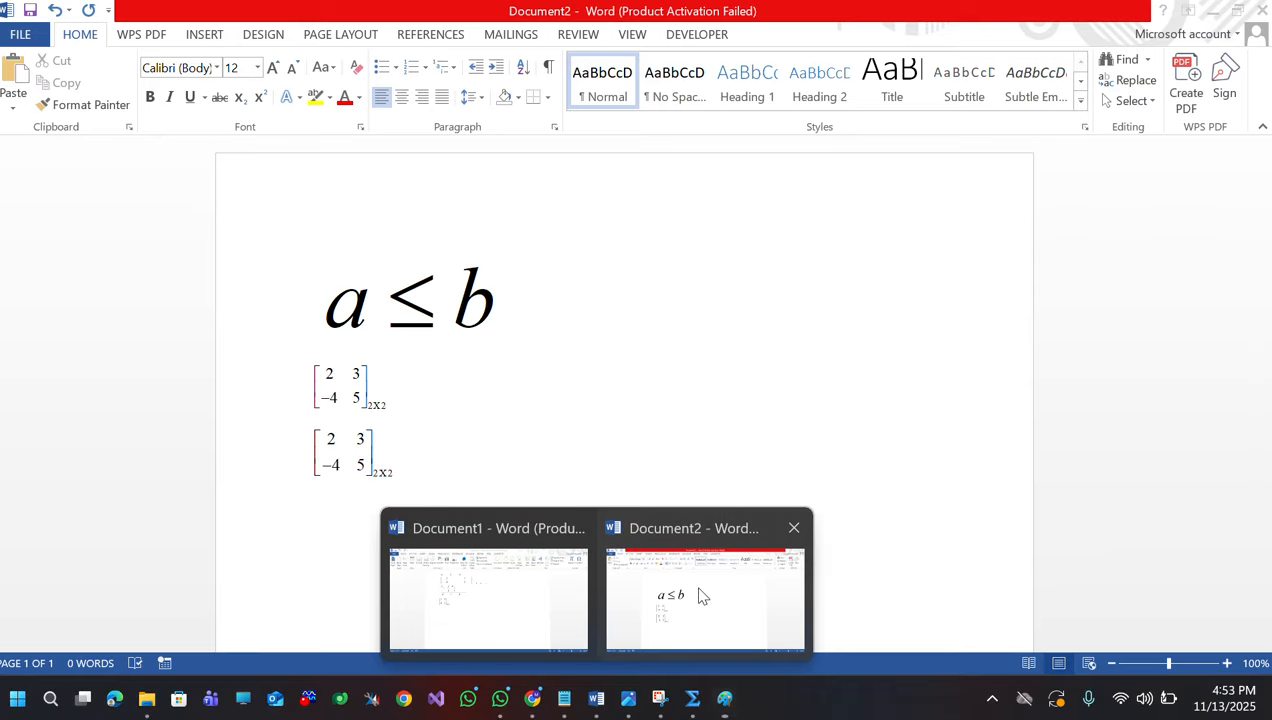
pyautogui.click(619, 595)
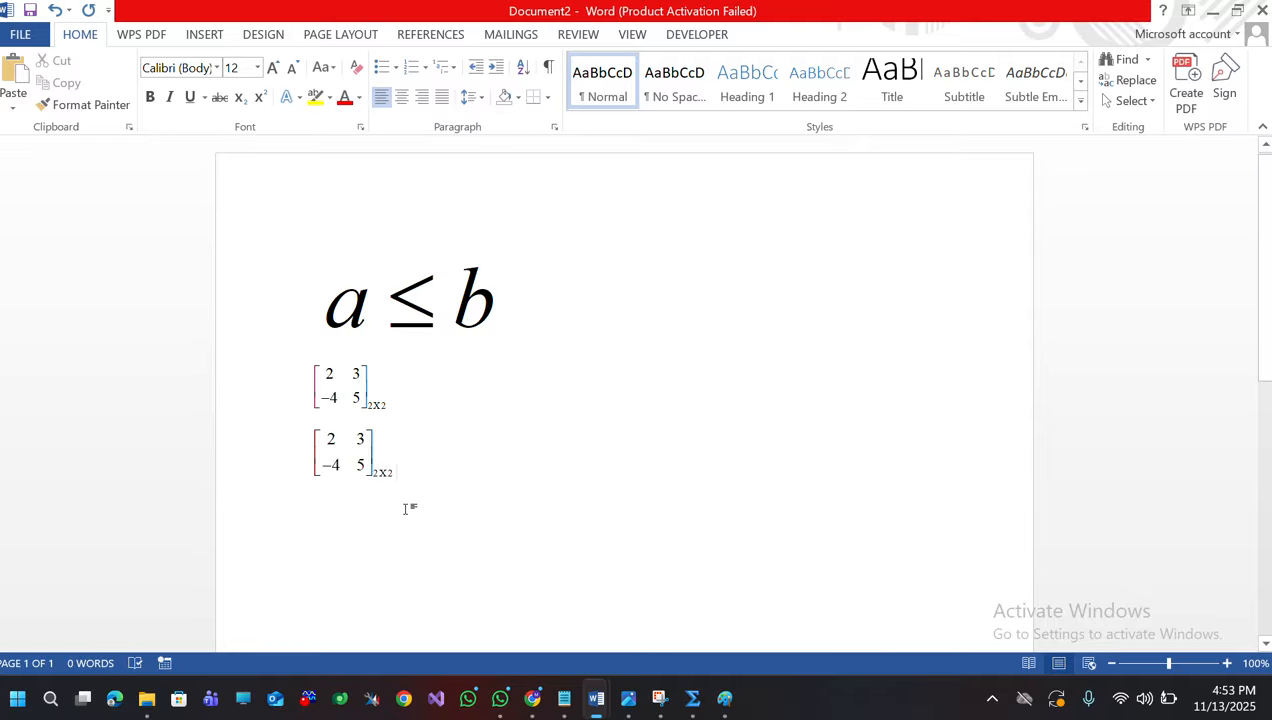
pyautogui.click(405, 509)
pyautogui.hotkey('ctrl', 'v')
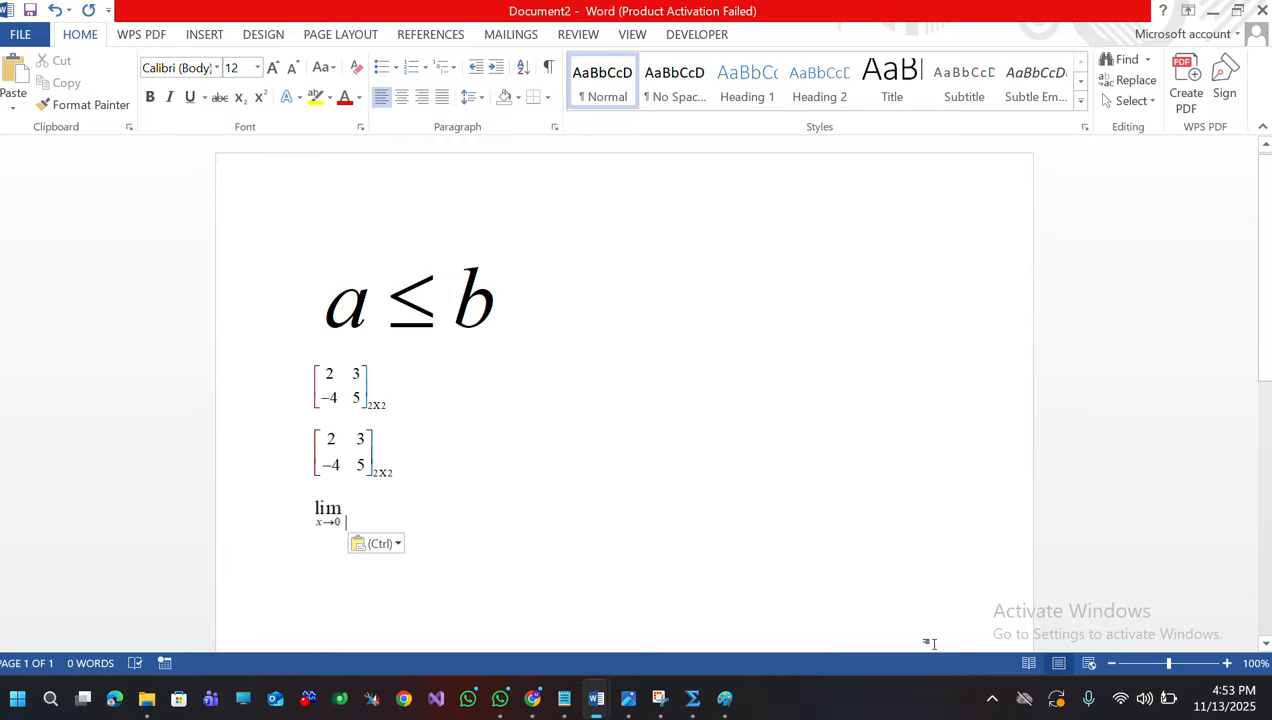
# Step: Browse Word's full symbol set from Mathematical Operators up to Basic Latin, and close it without inserting anything
pyautogui.moveTo(704, 700)
pyautogui.click(202, 44)
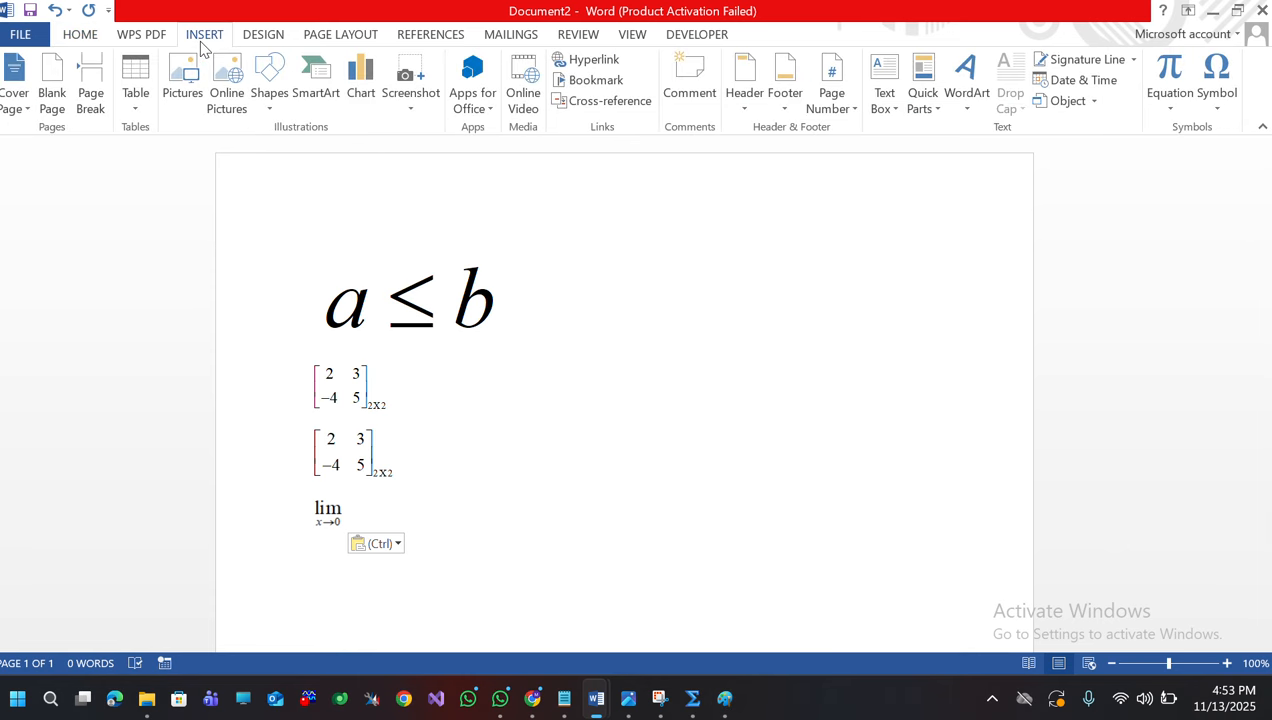
pyautogui.click(1216, 110)
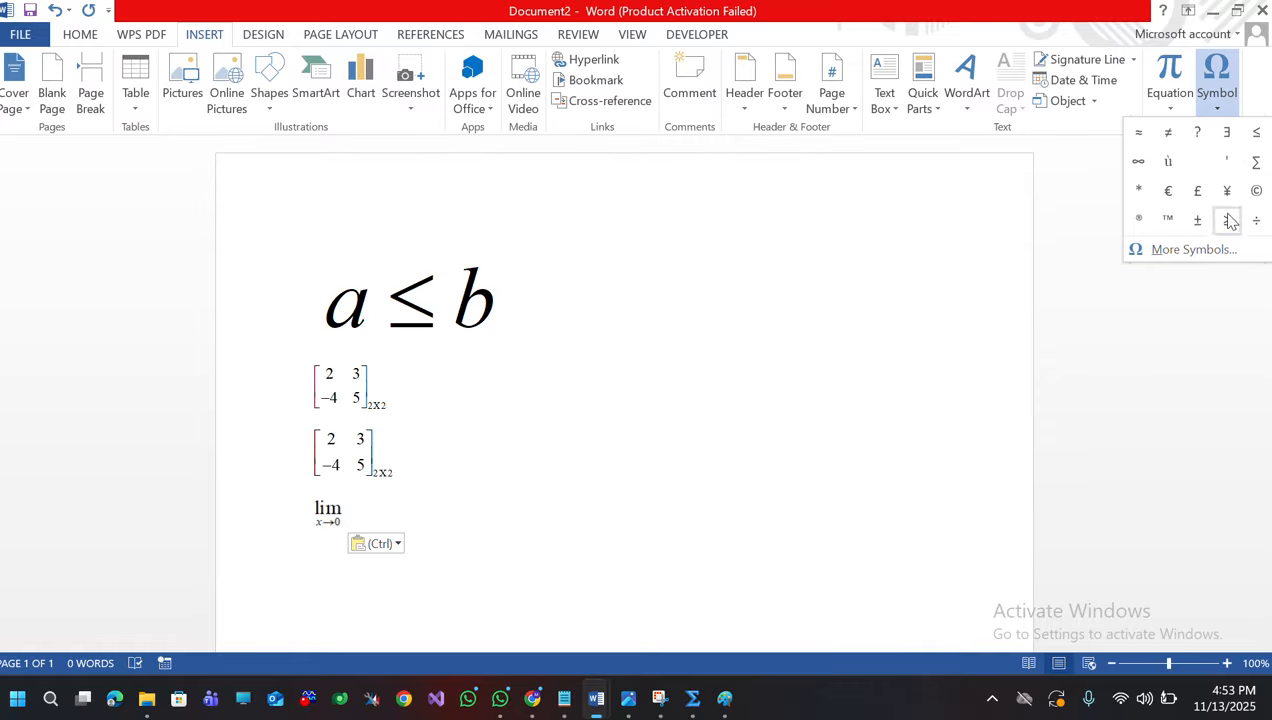
pyautogui.click(1186, 254)
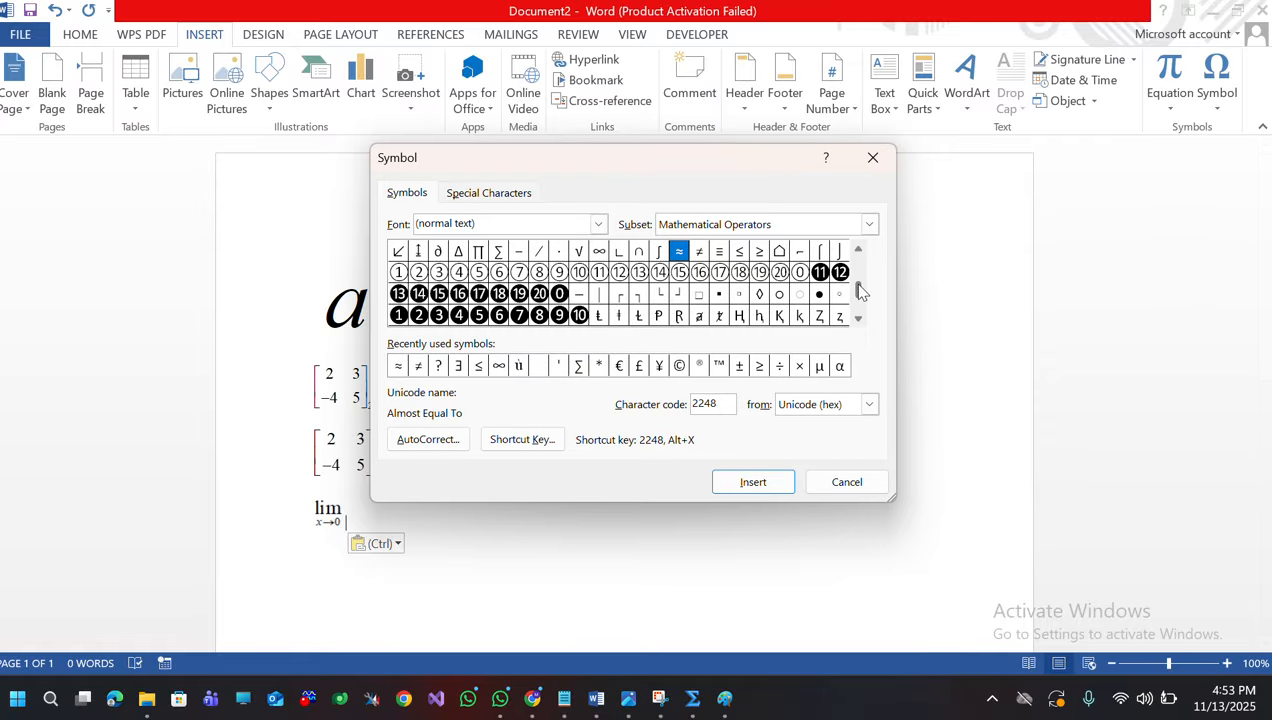
pyautogui.moveTo(860, 291); pyautogui.dragTo(860, 257)
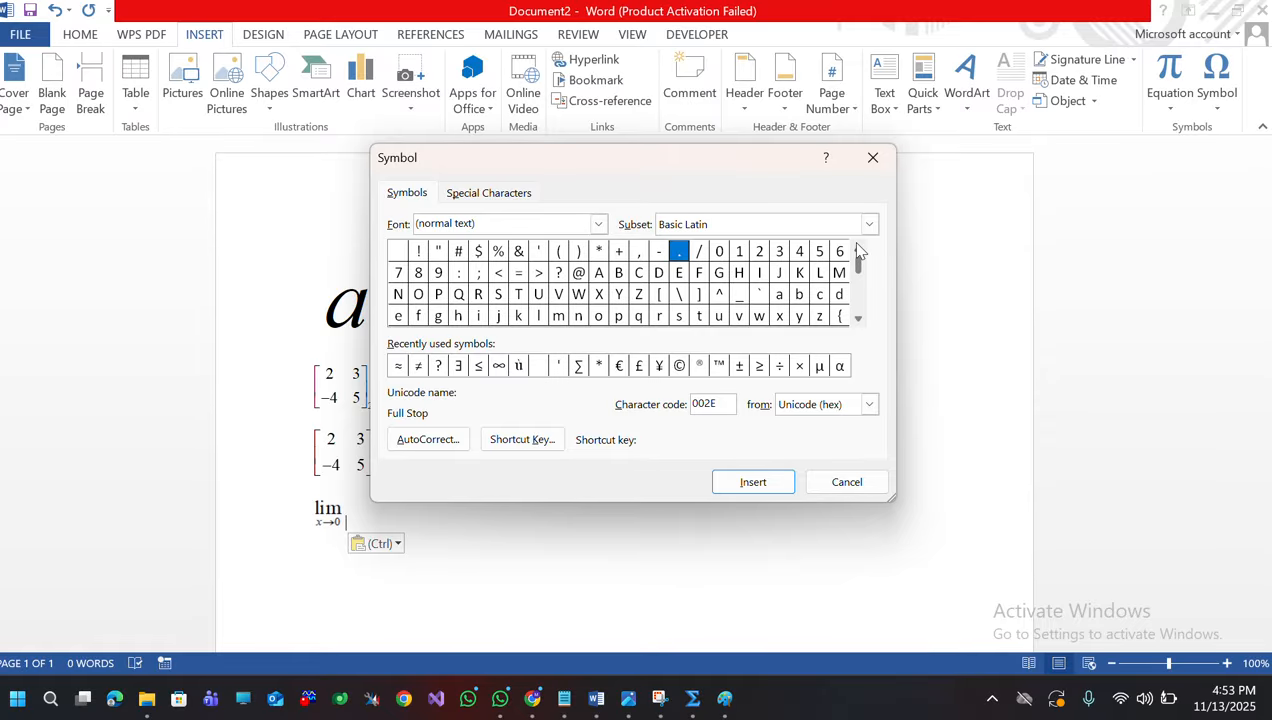
pyautogui.click(866, 165)
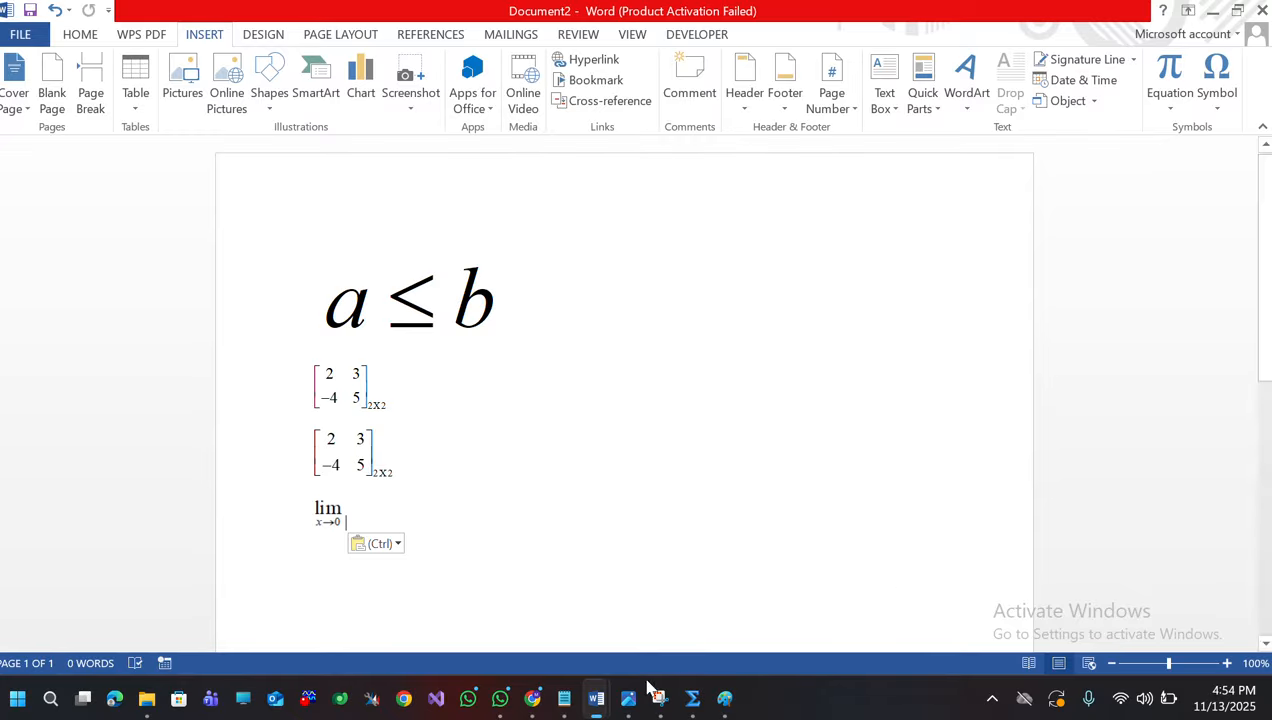
# Step: Bring up the Notepad question notes, and switch to the VUtopia YouTube channel page in Chrome
pyautogui.moveTo(564, 698)
pyautogui.click(556, 605)
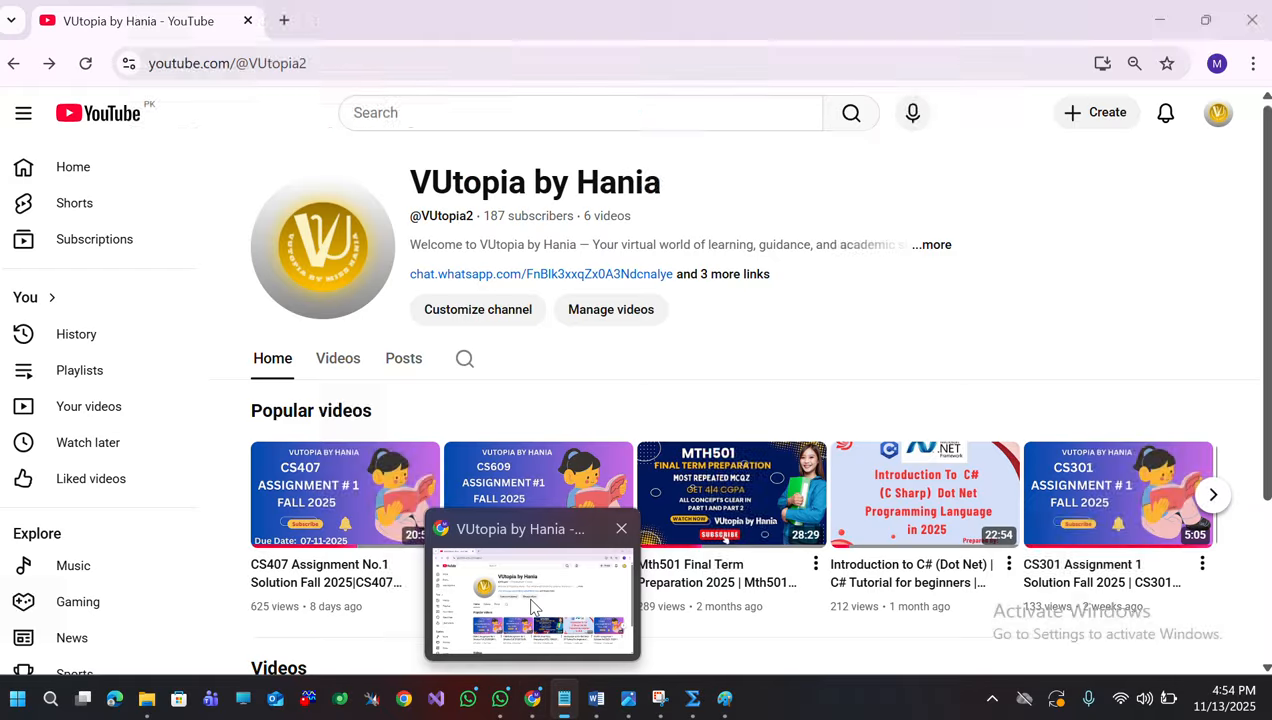
pyautogui.click(532, 607)
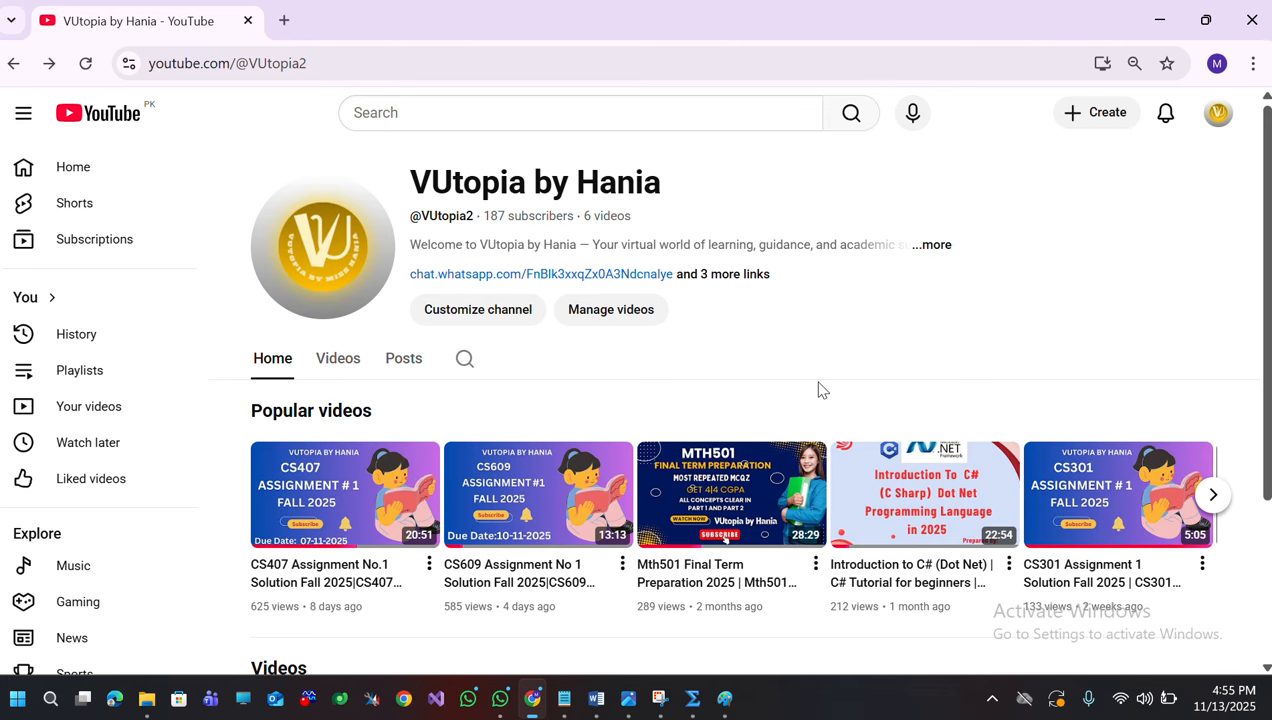
# Step: Show the InstallMTW6.9 installer and serial text file in the Math Type 6.9 full + keys folder, and close the folder window
pyautogui.moveTo(148, 701)
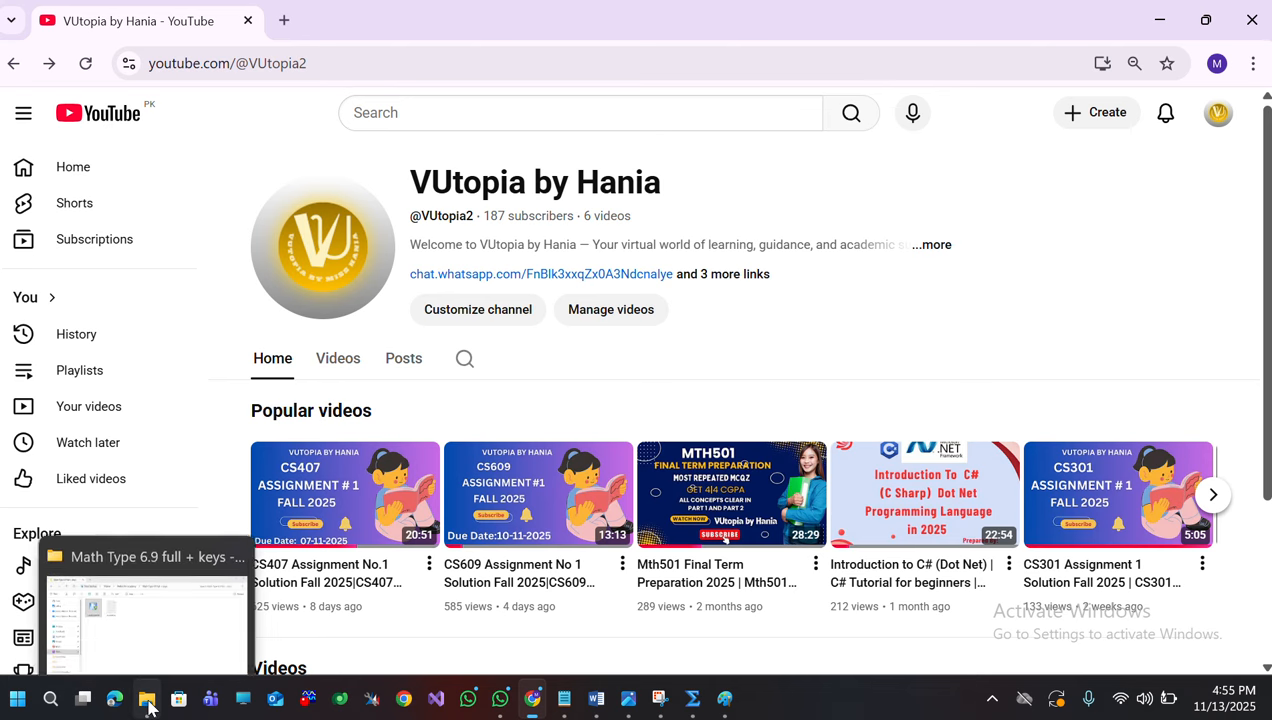
pyautogui.click(172, 597)
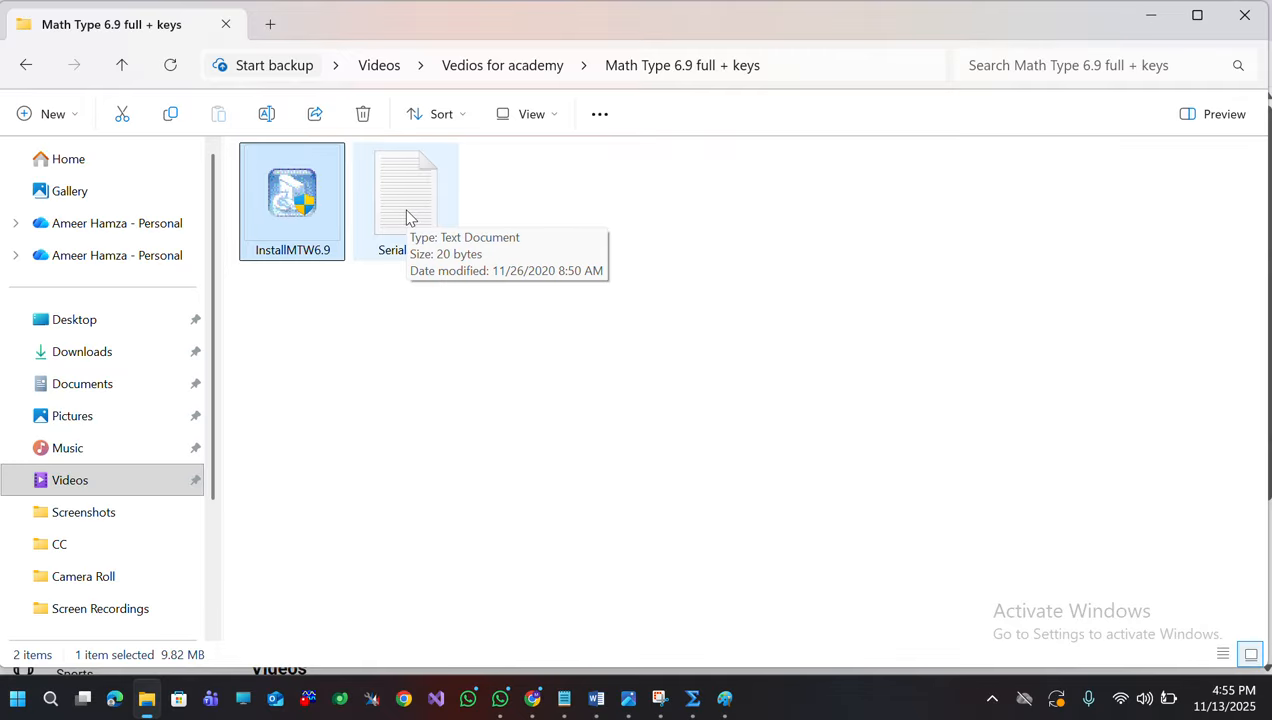
pyautogui.click(1243, 17)
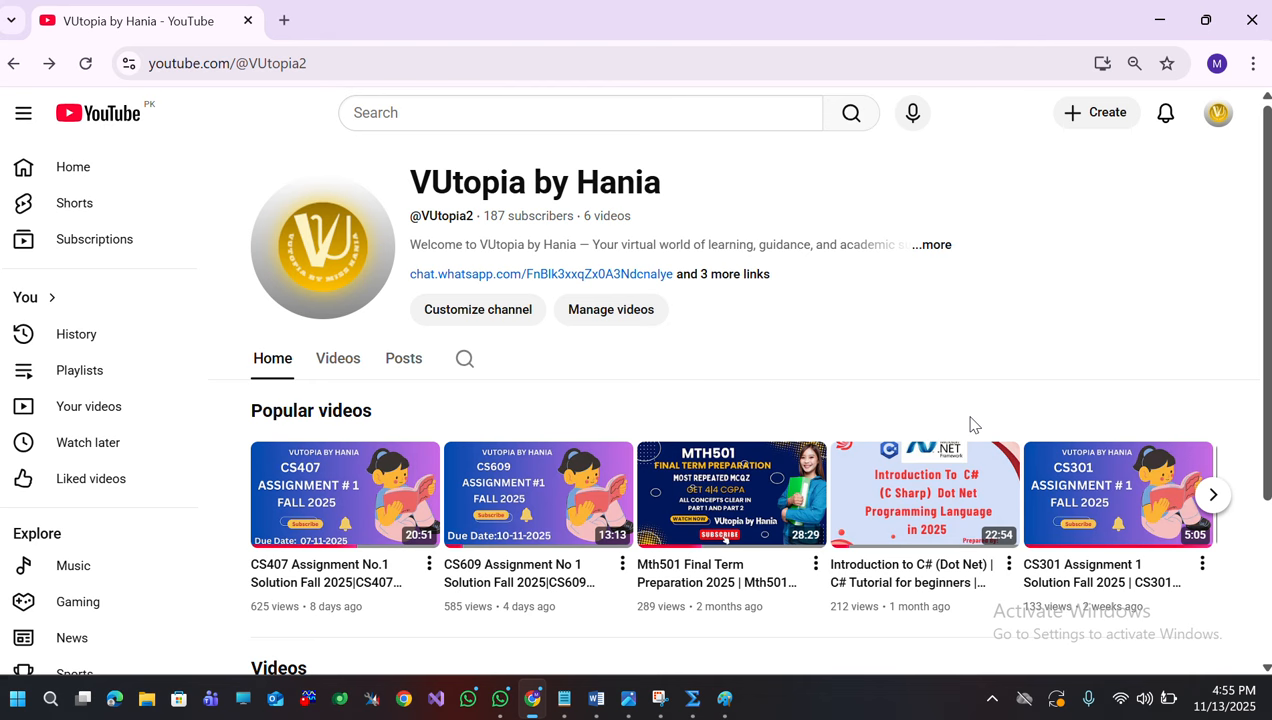
pyautogui.click(698, 602)
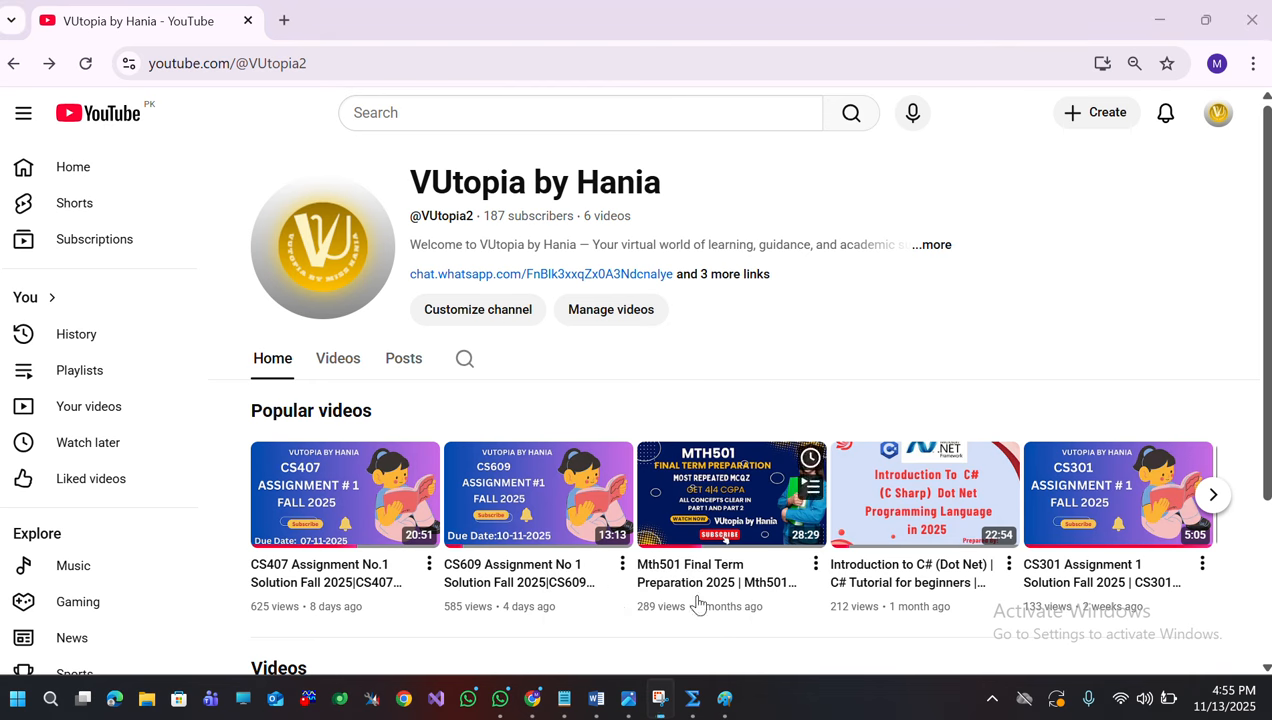
pyautogui.click(661, 703)
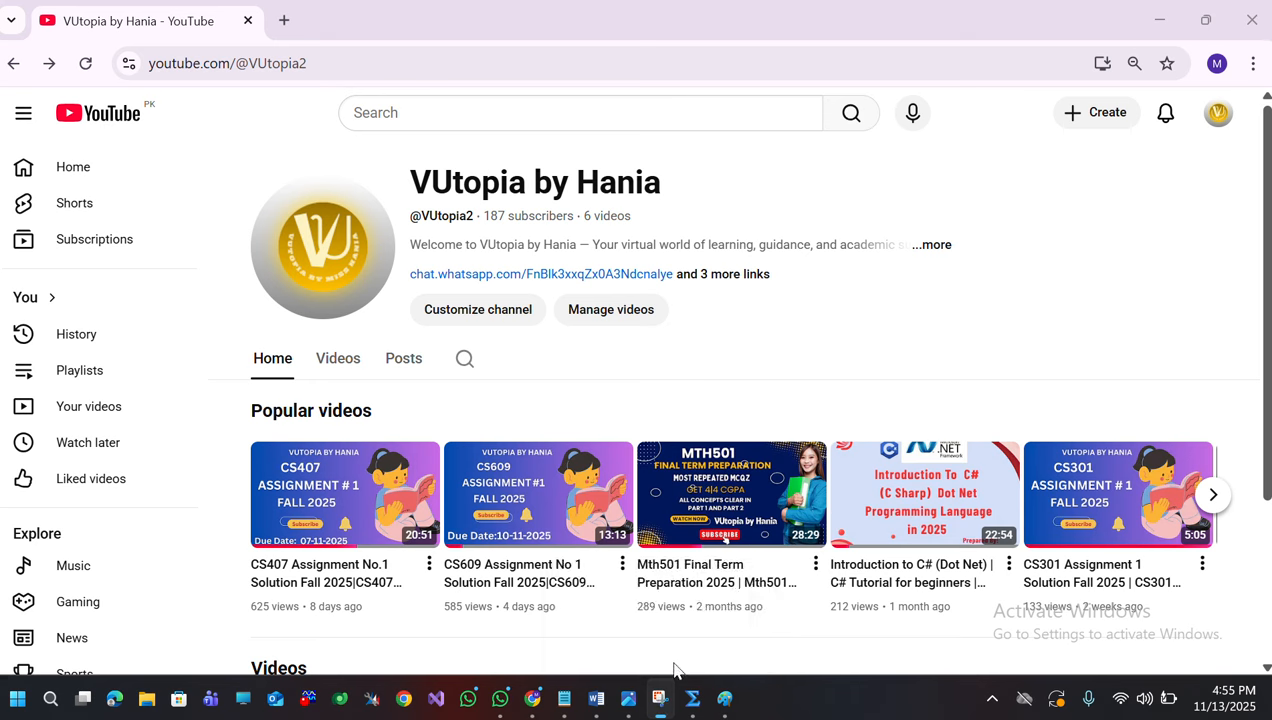
pyautogui.click(658, 697)
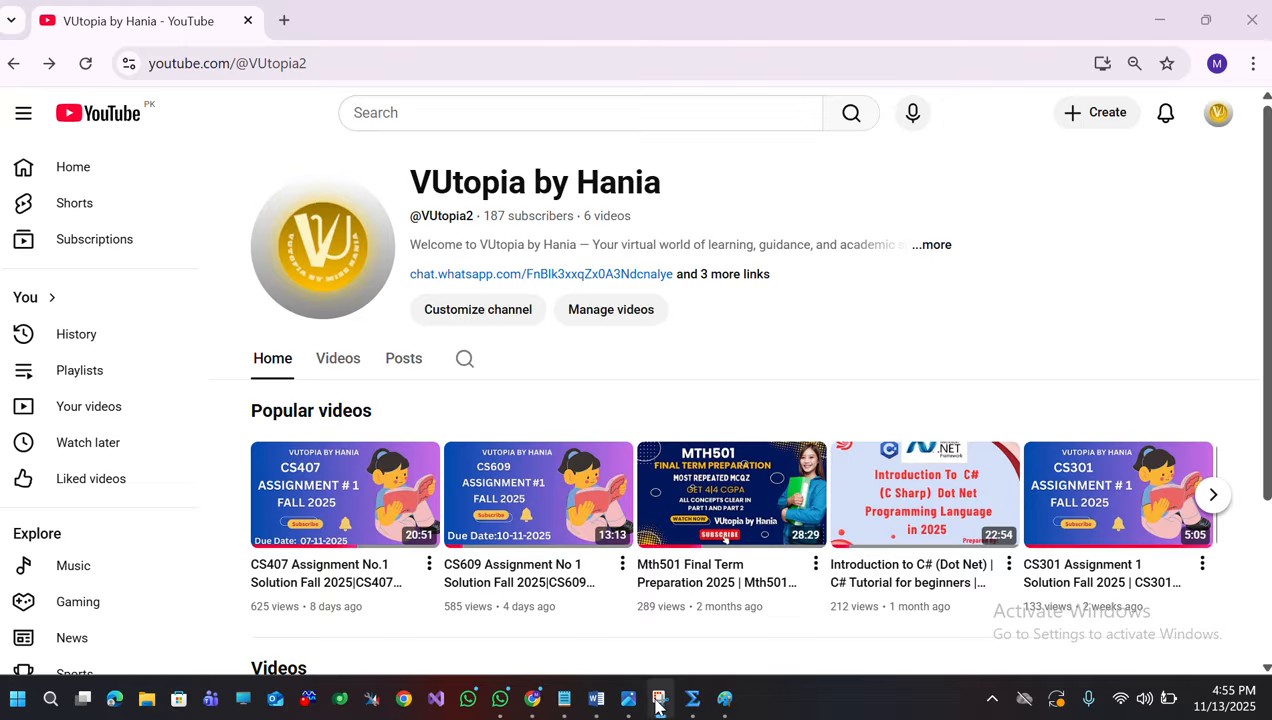